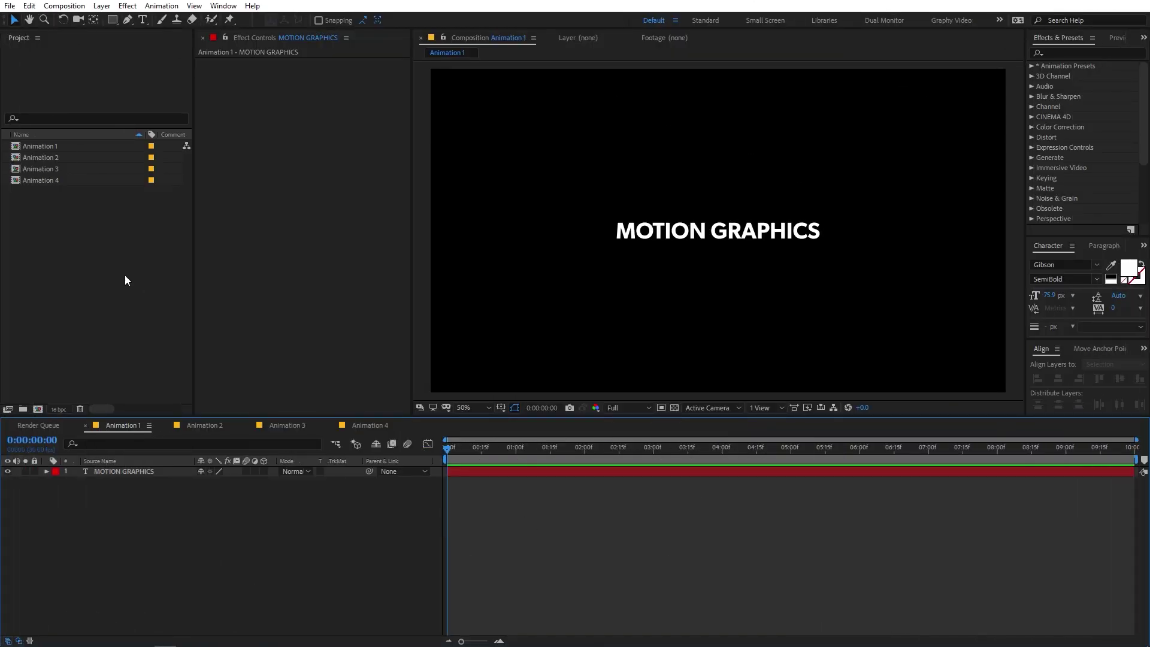
Look over the Animation 4 and Animation 1 compositions and the MOTION GRAPHICS text layer in Animation 1
double_click(50, 157)
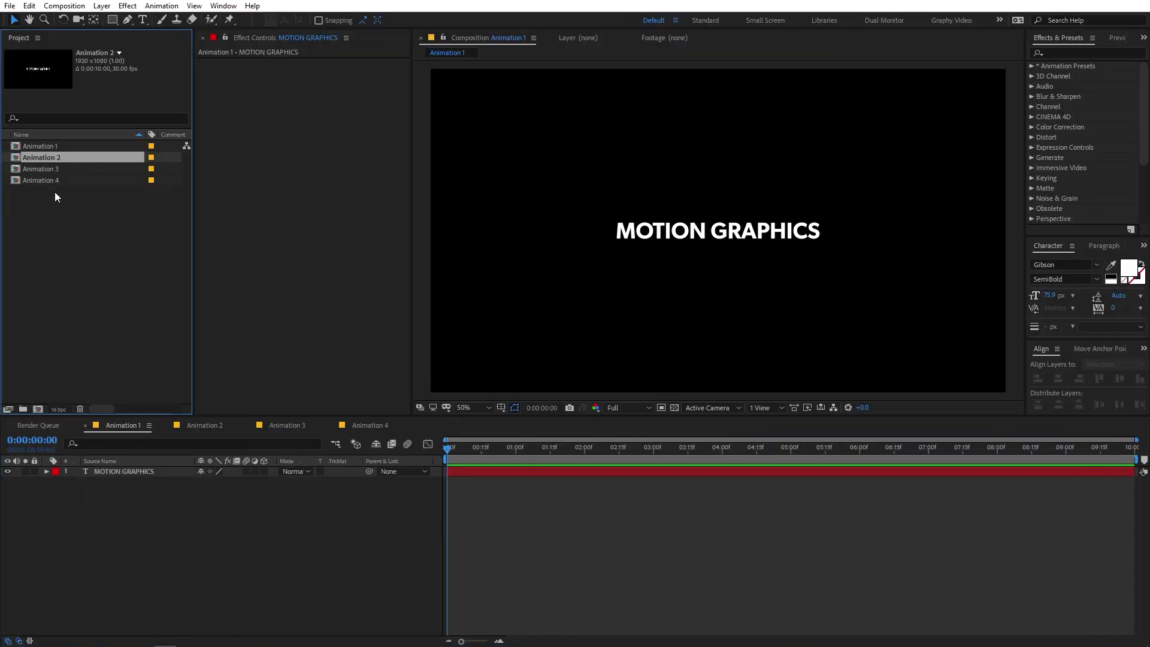
click(368, 425)
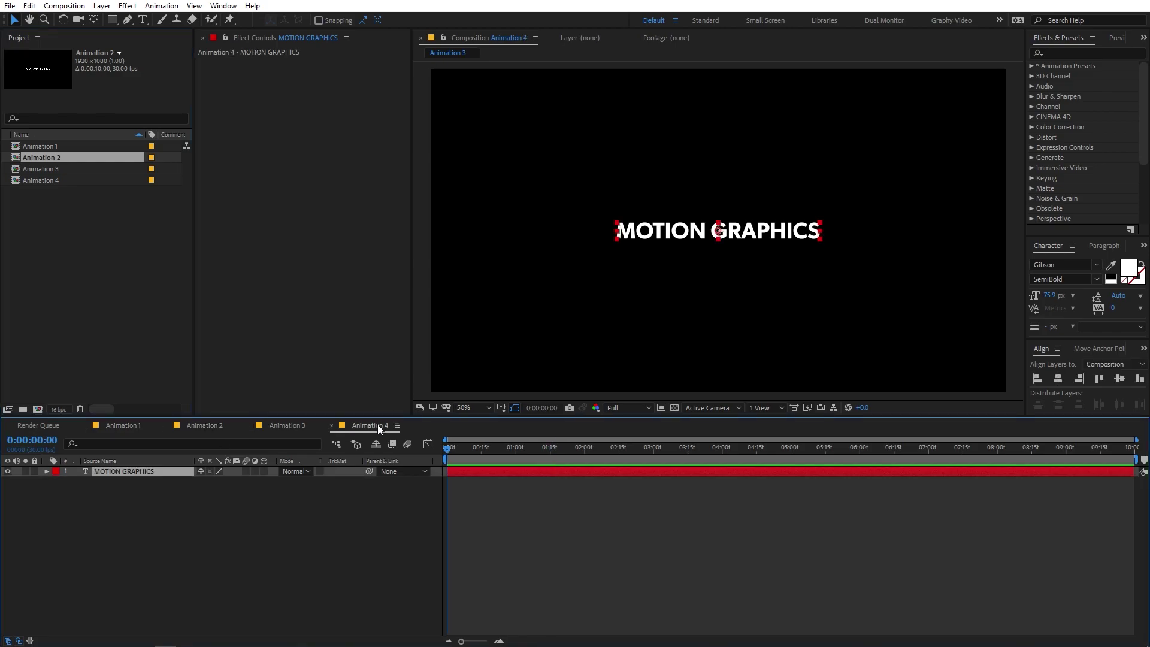
click(260, 555)
click(128, 425)
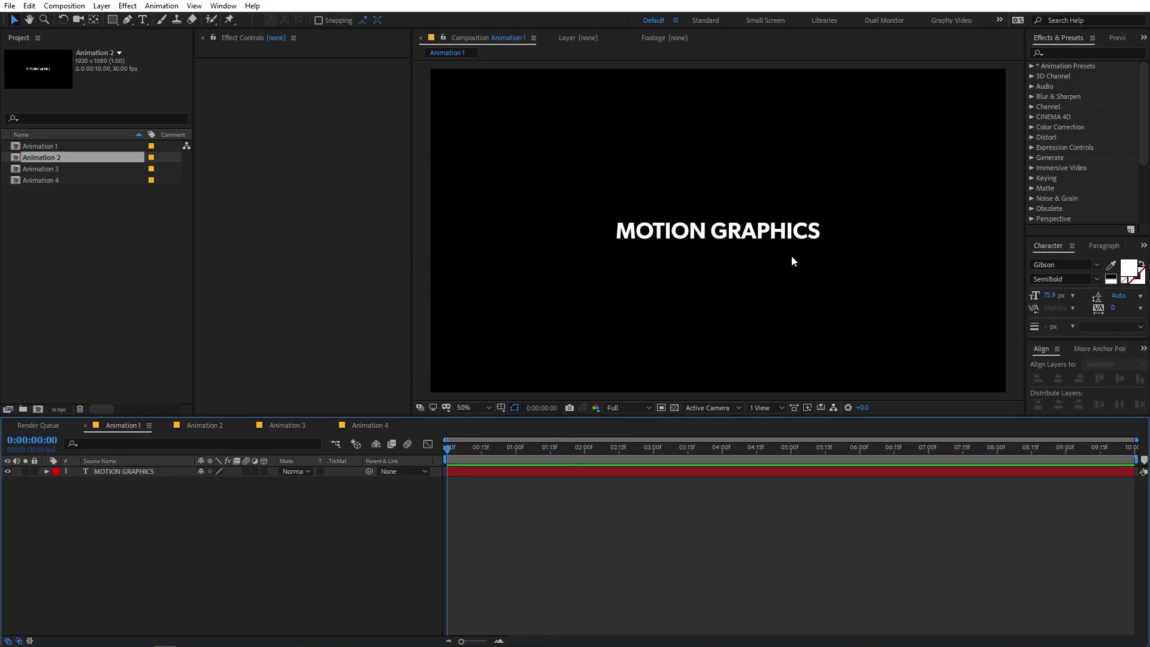
click(63, 267)
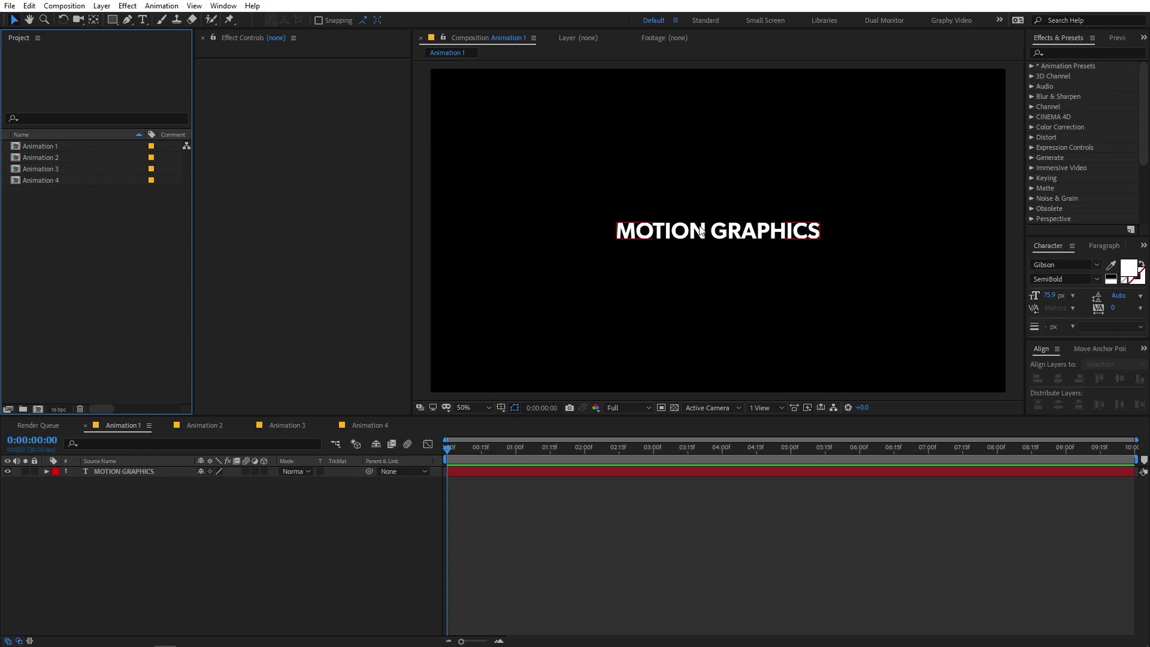
click(724, 235)
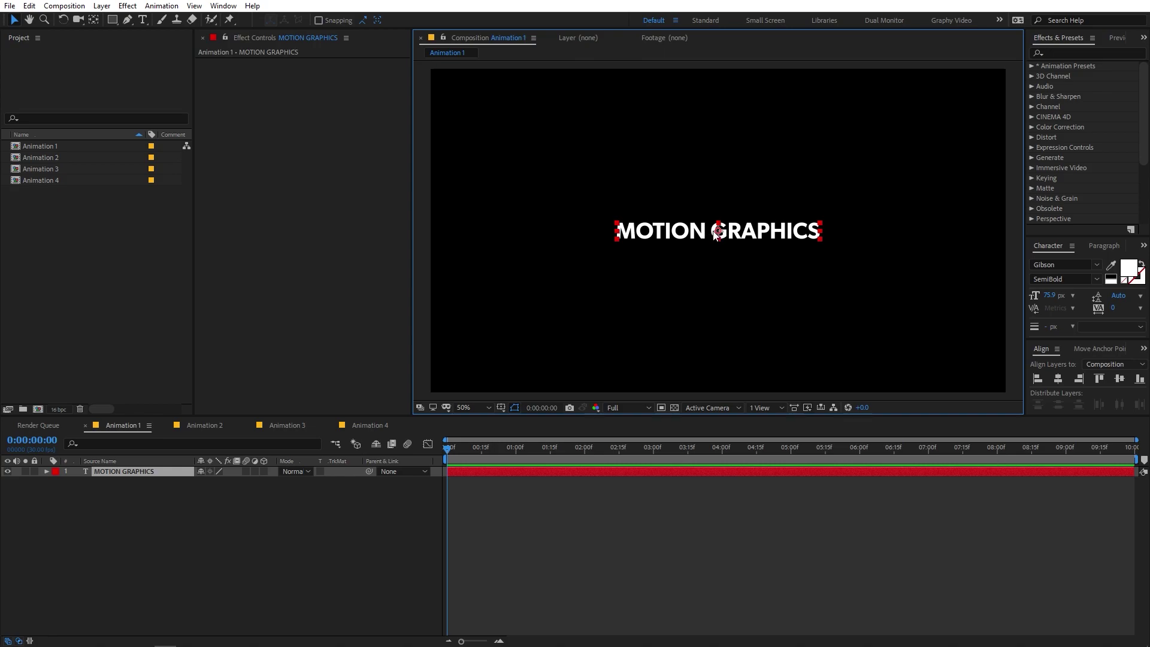
click(334, 542)
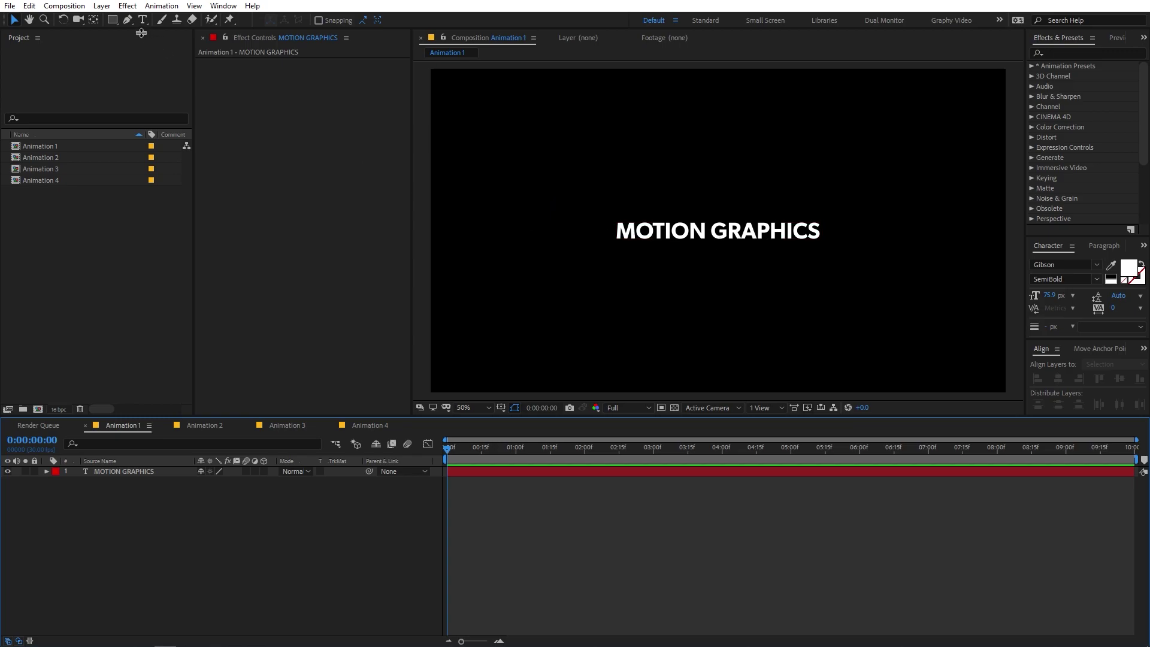
Draw an open S-shaped, three-point Pen mask on the MOTION GRAPHICS layer, from the frame's upper left edge to the middle of the text
click(125, 21)
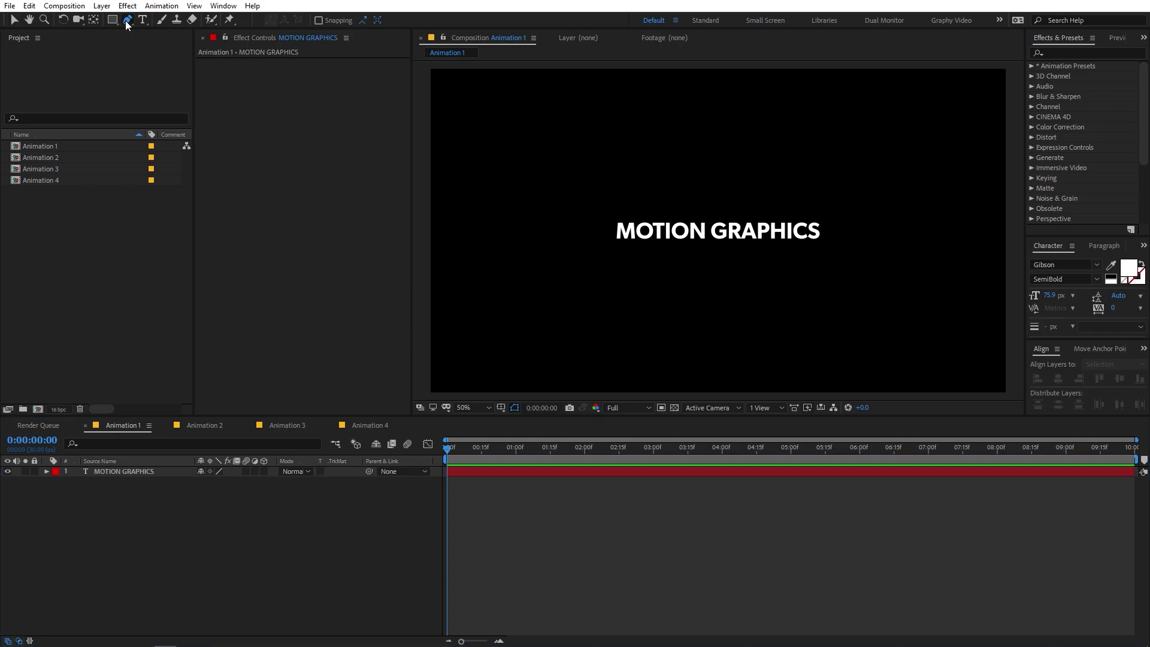
click(124, 471)
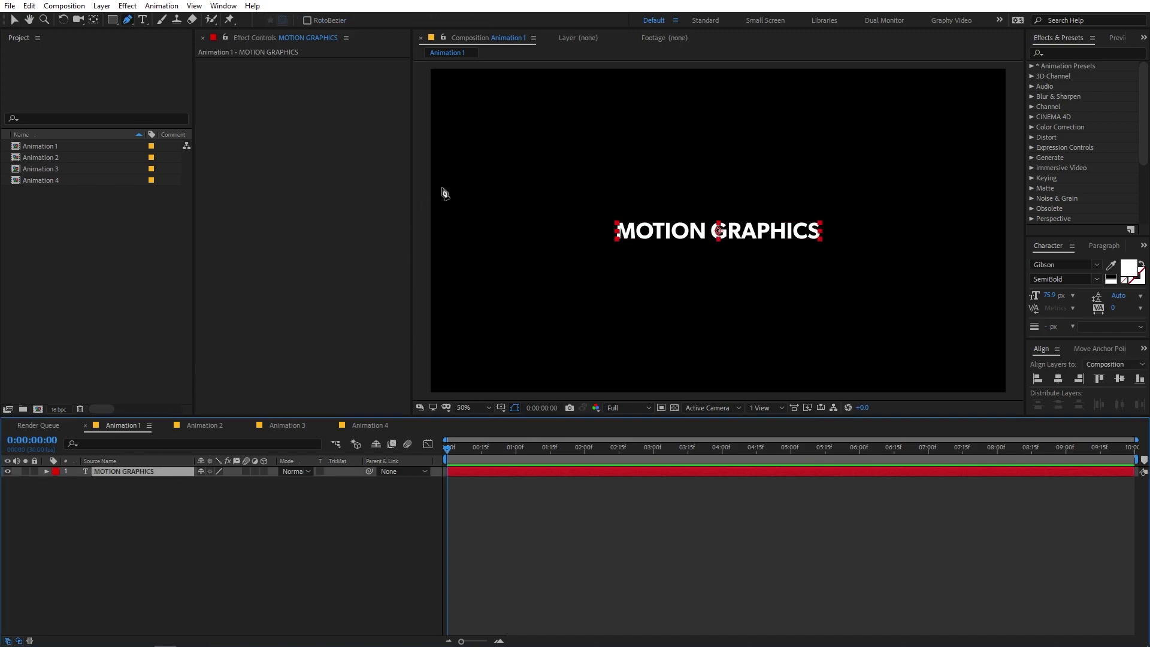
click(430, 117)
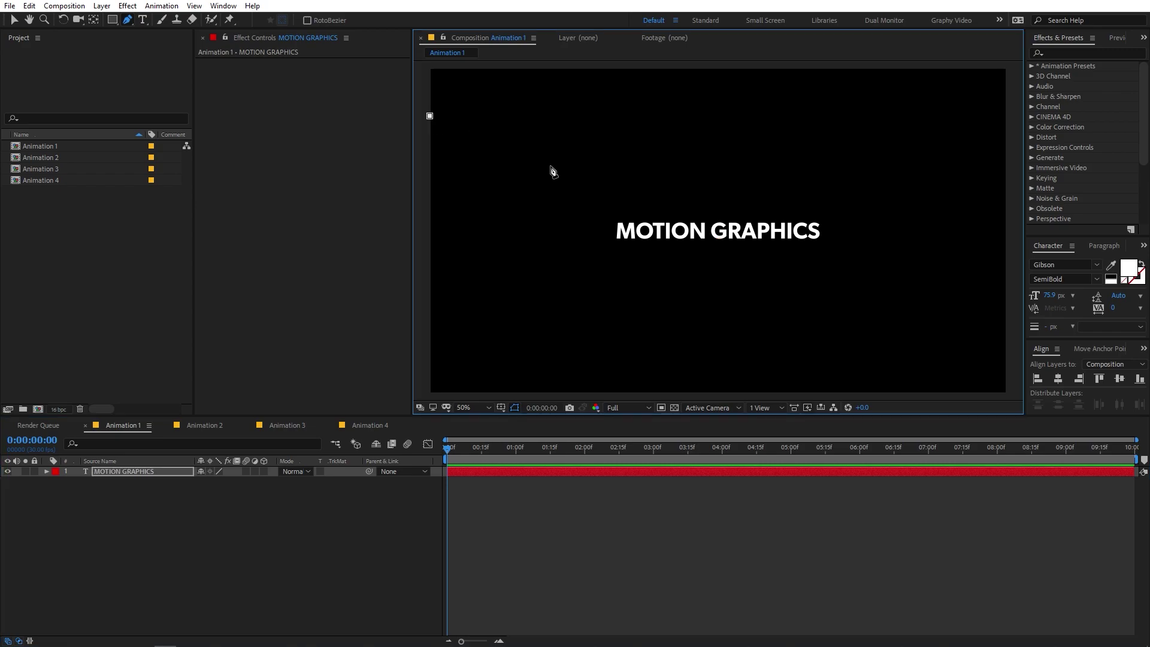
drag(549, 165, 549, 210)
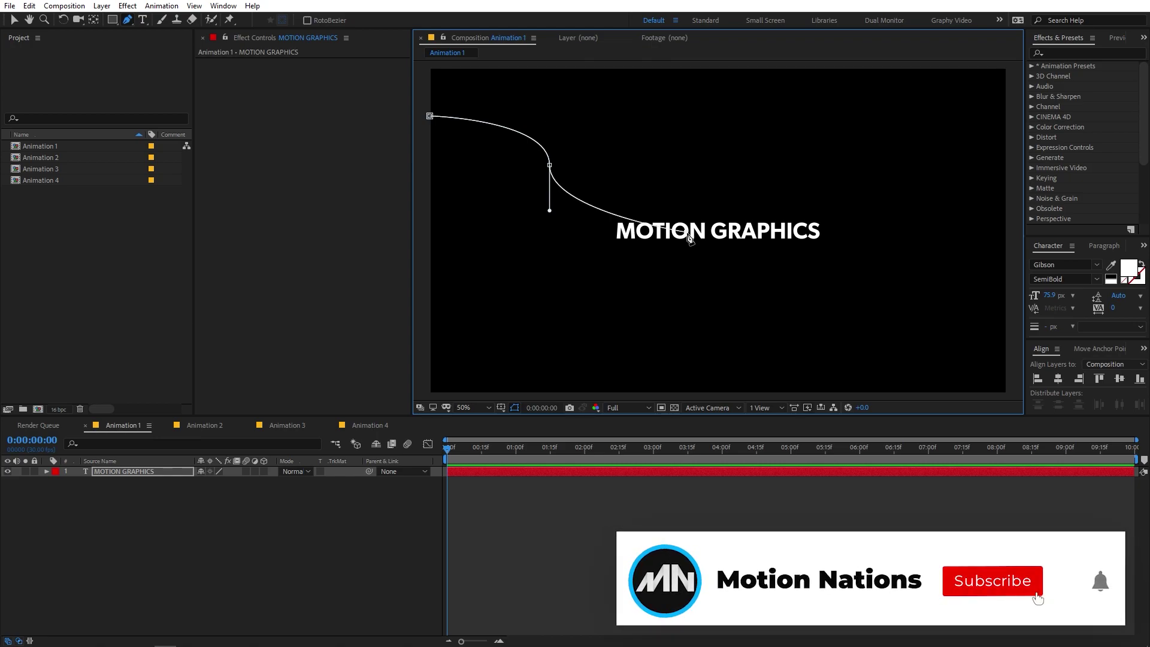
drag(687, 233, 769, 229)
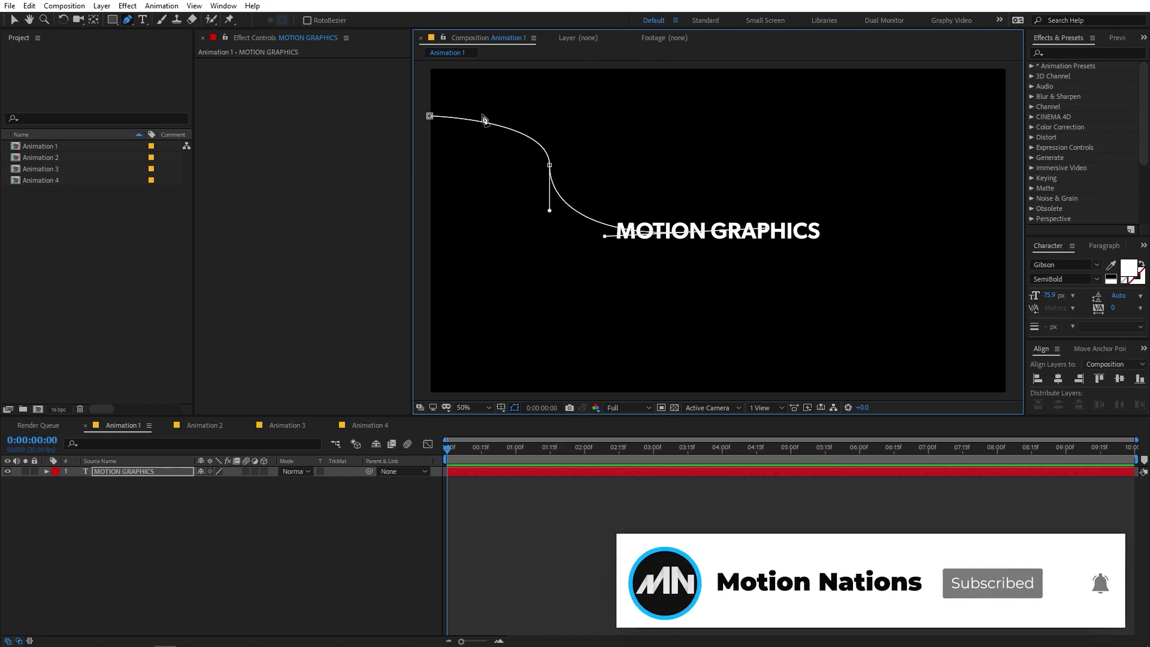
Adjust the direction handles of the mask path's middle and end points to smooth the upper and lower bends
click(550, 165)
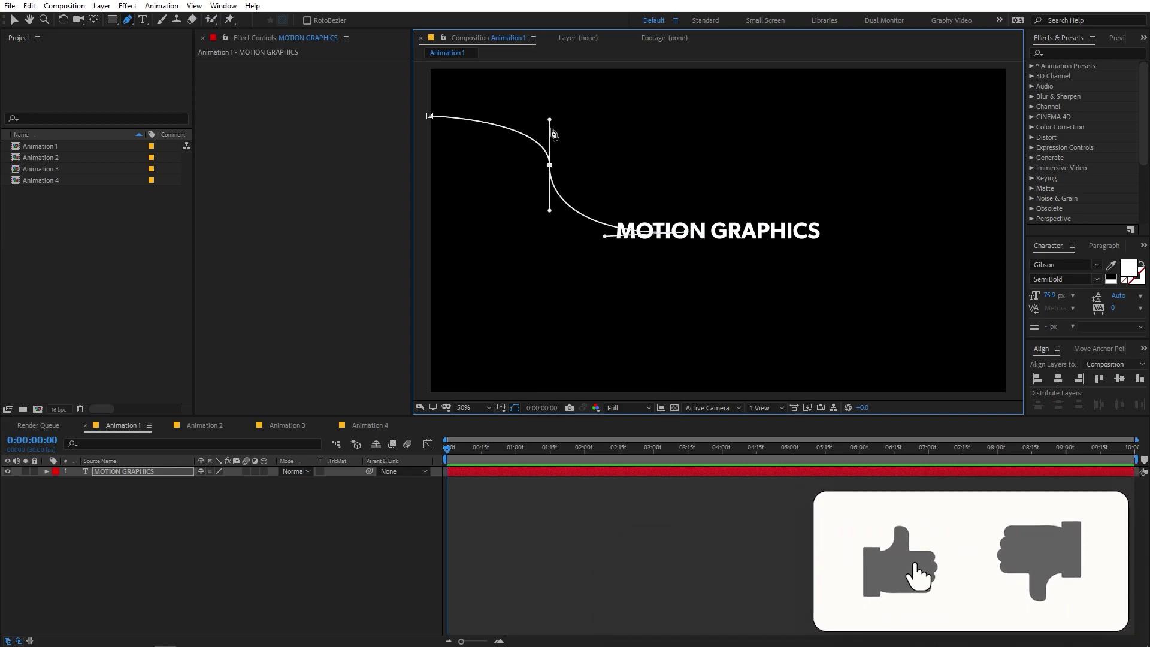
drag(552, 130, 550, 105)
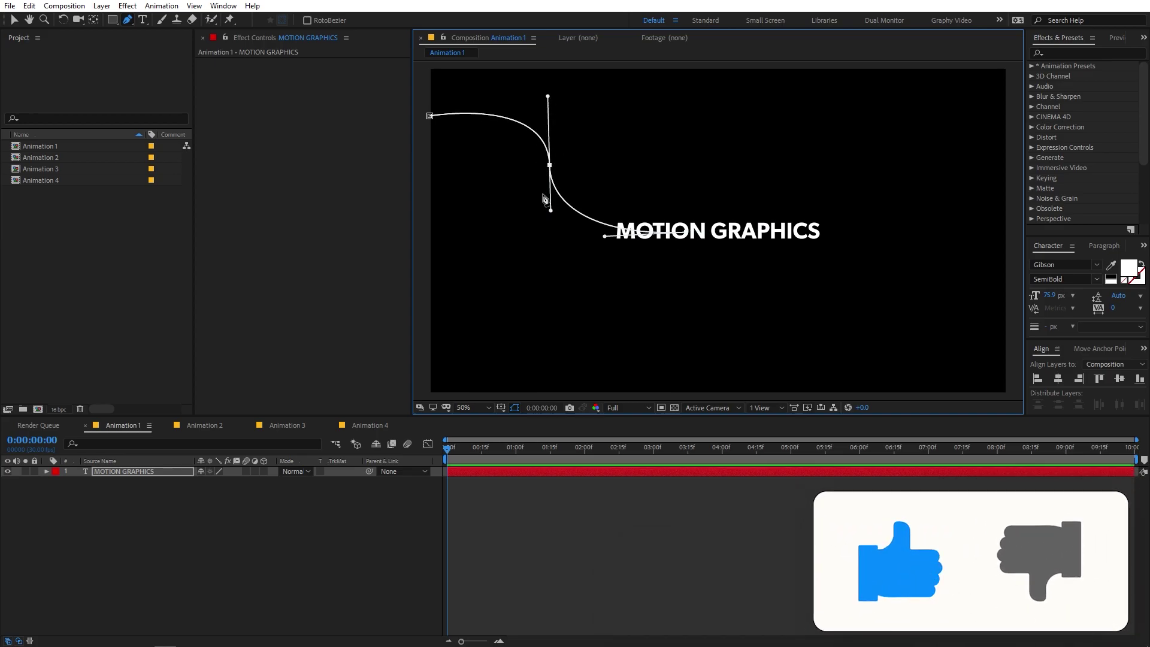
drag(605, 236, 601, 235)
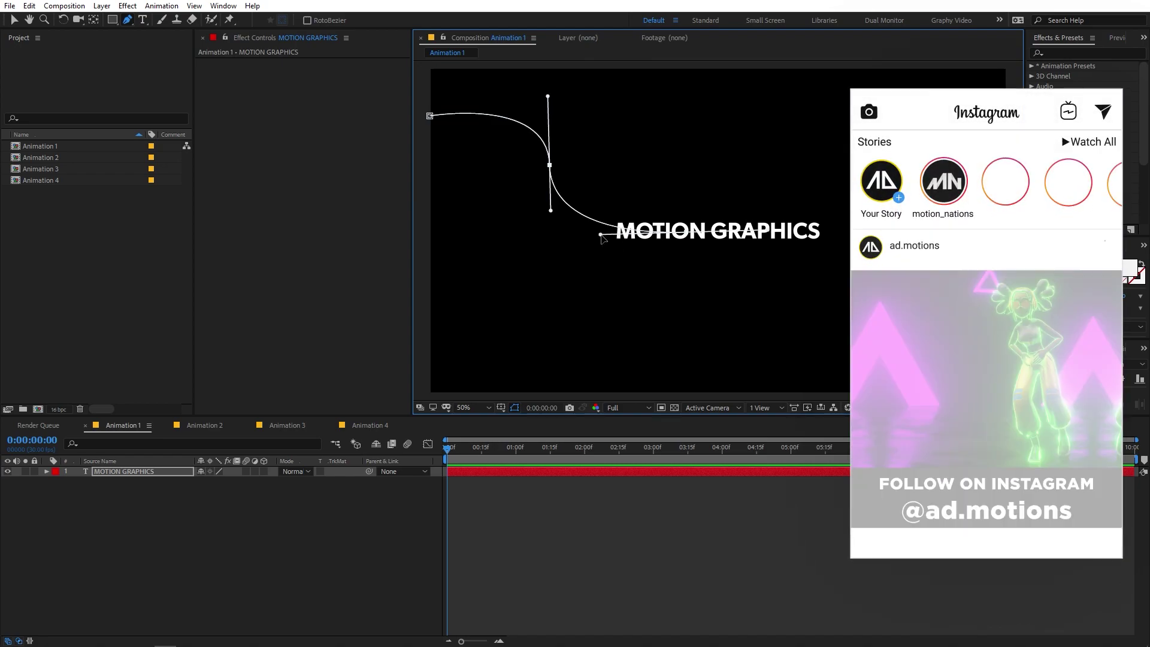
click(639, 523)
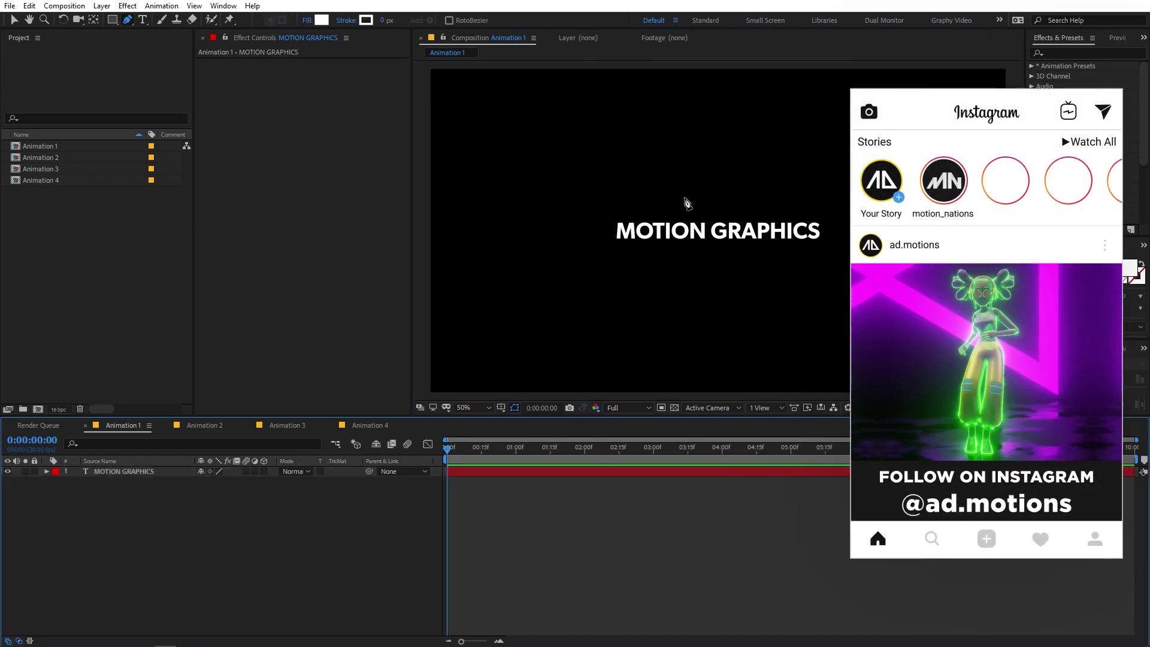
click(513, 473)
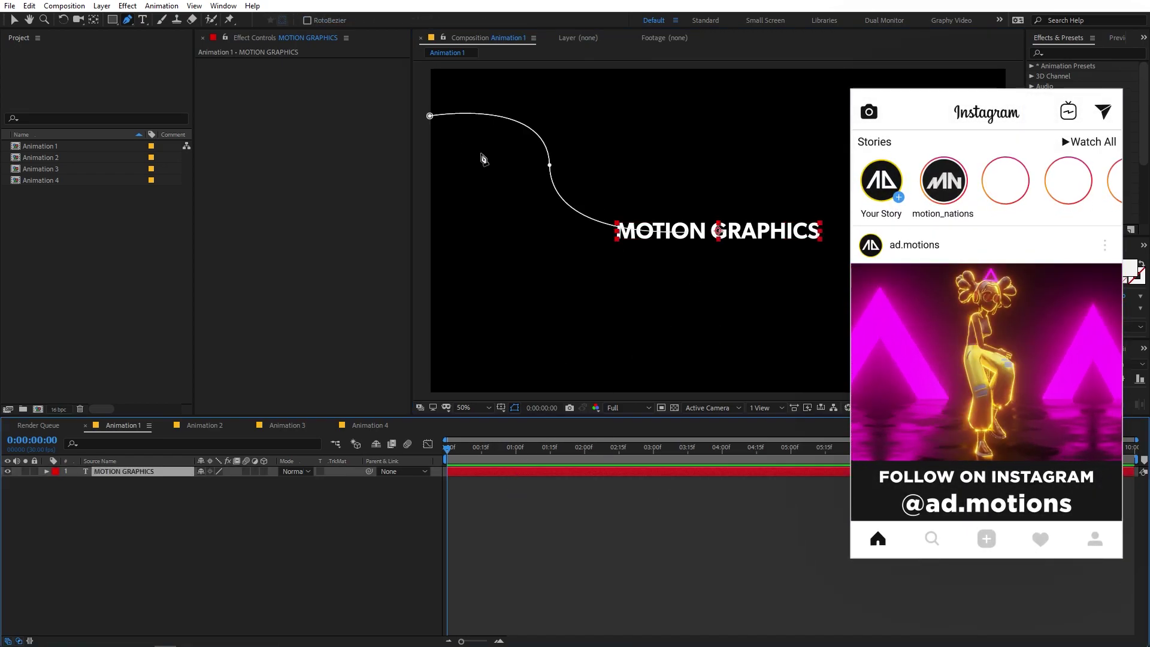
click(430, 115)
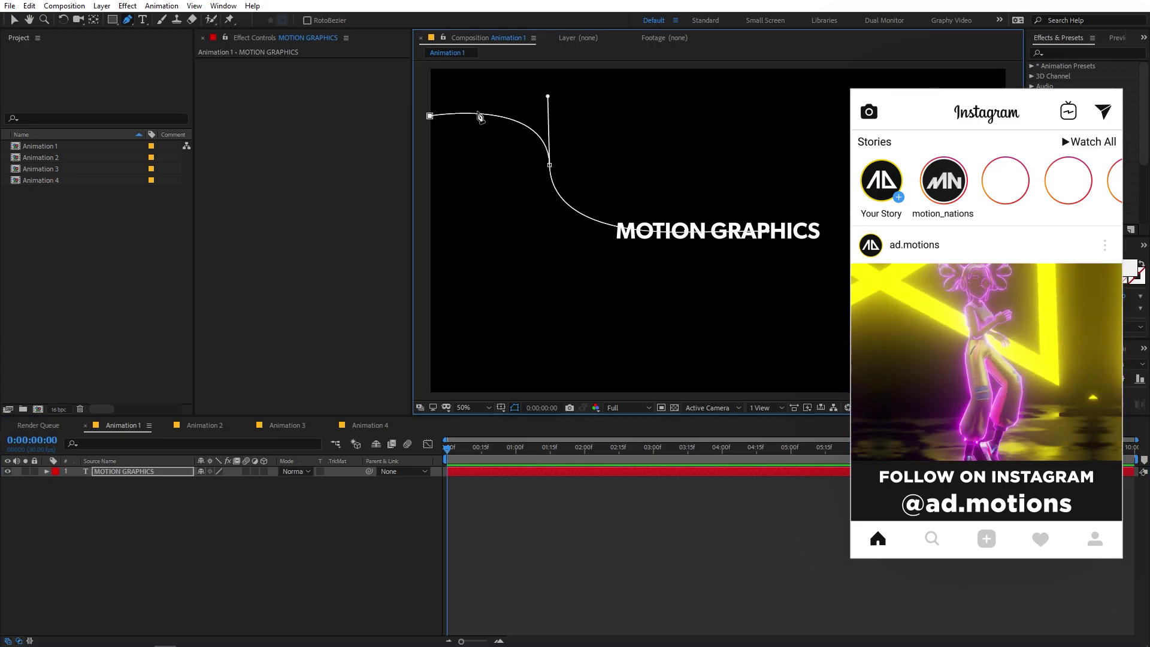
drag(548, 96, 545, 103)
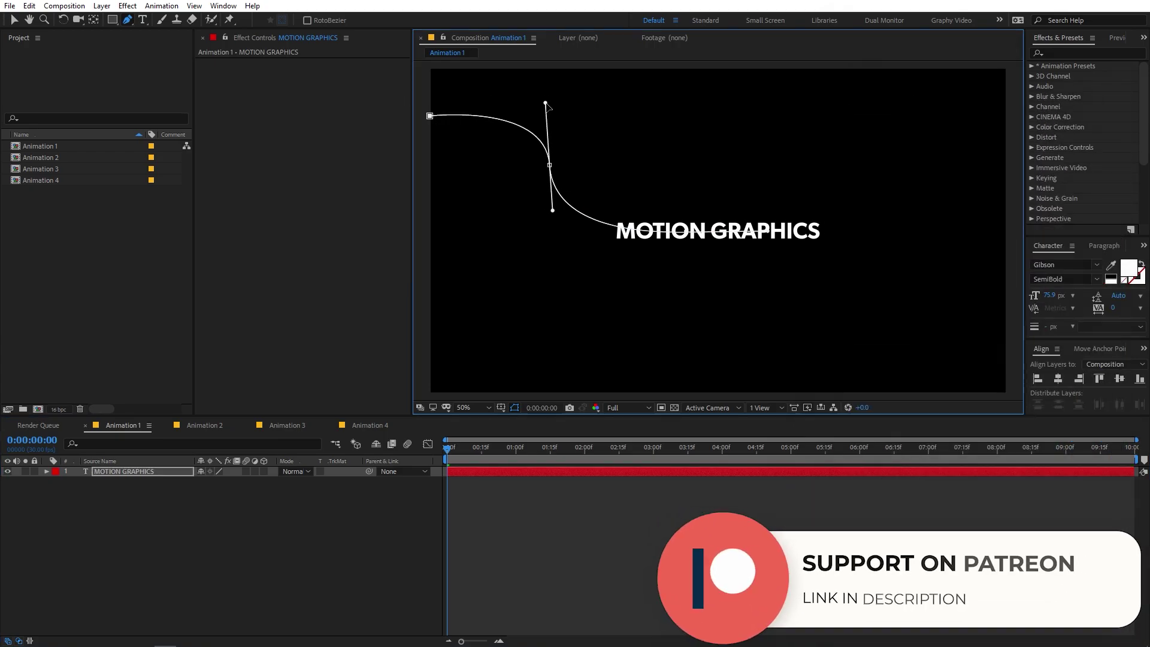
Set the text layer's Path option to Mask 1 so the lettering follows the drawn curve
click(147, 471)
click(46, 471)
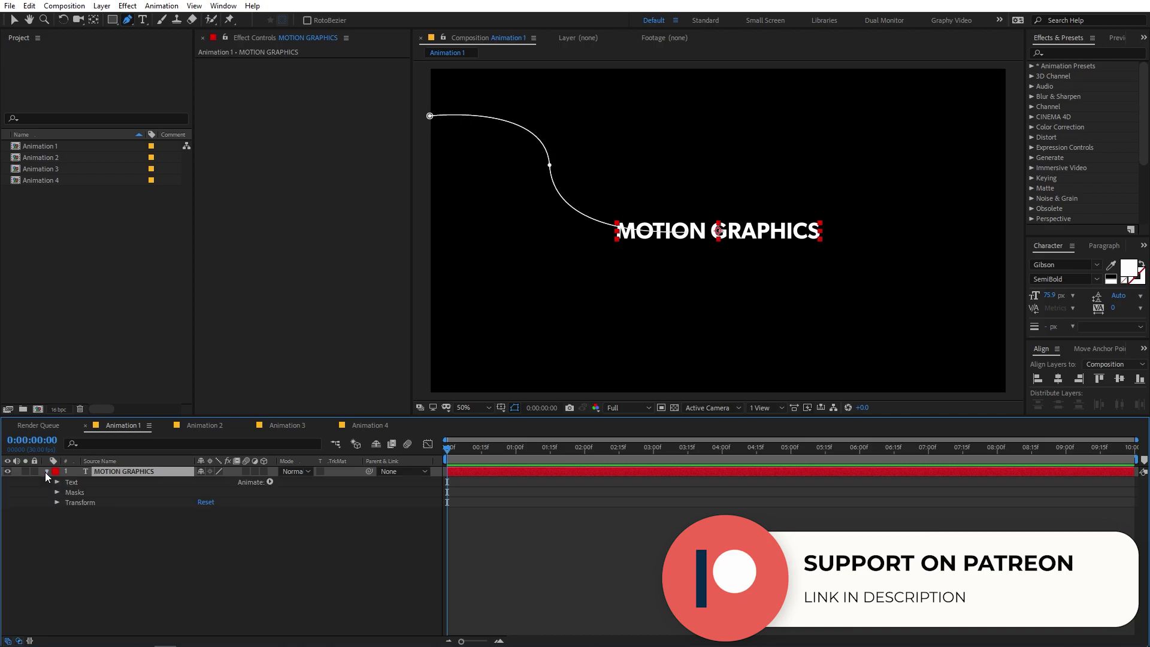
click(57, 482)
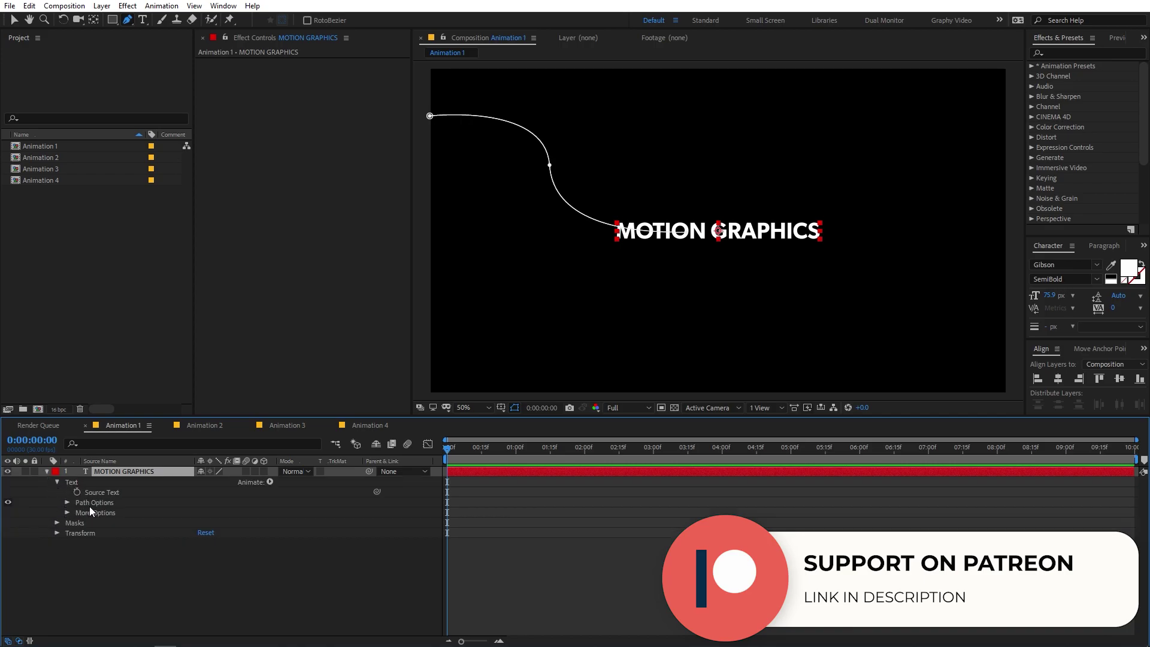
click(66, 502)
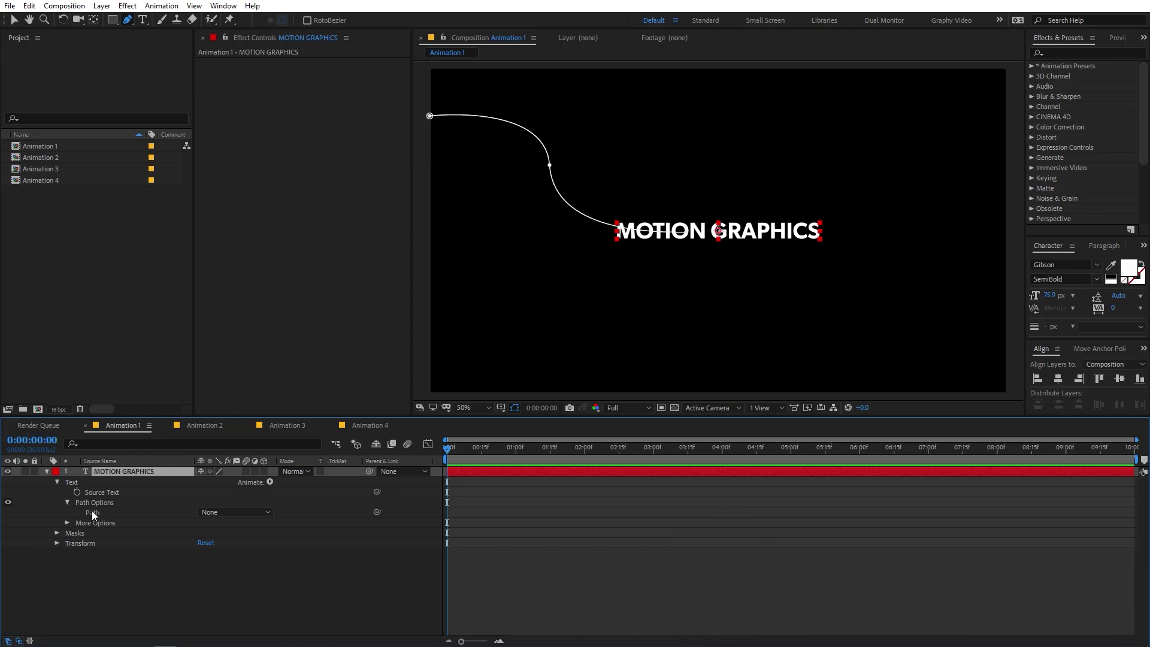
click(230, 514)
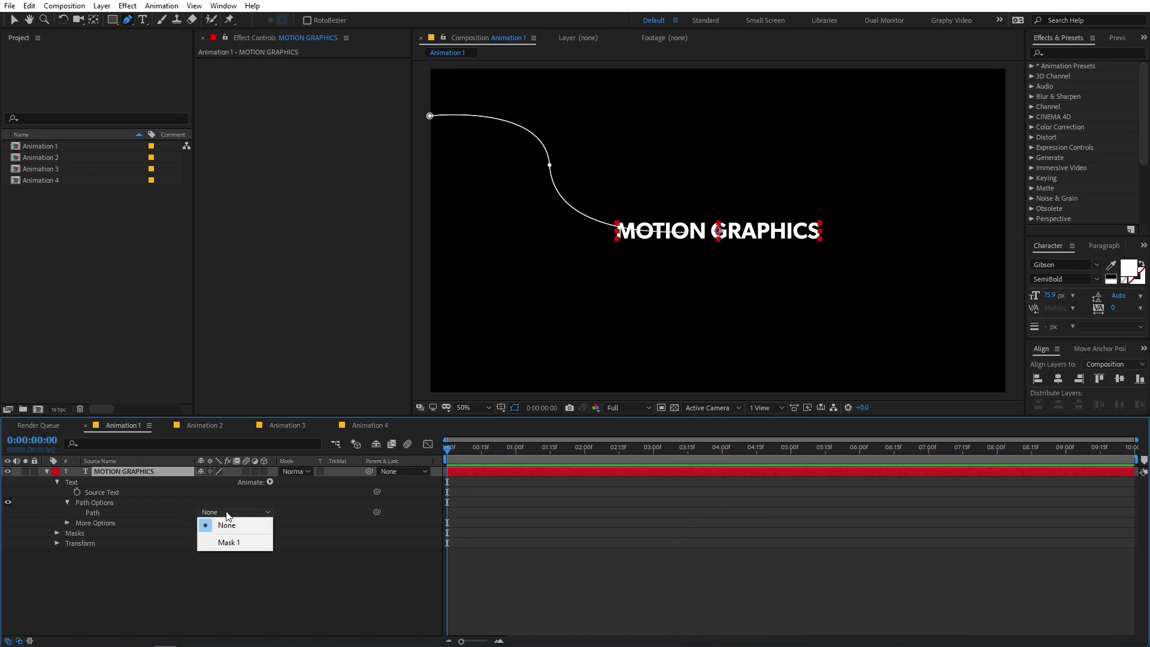
click(235, 541)
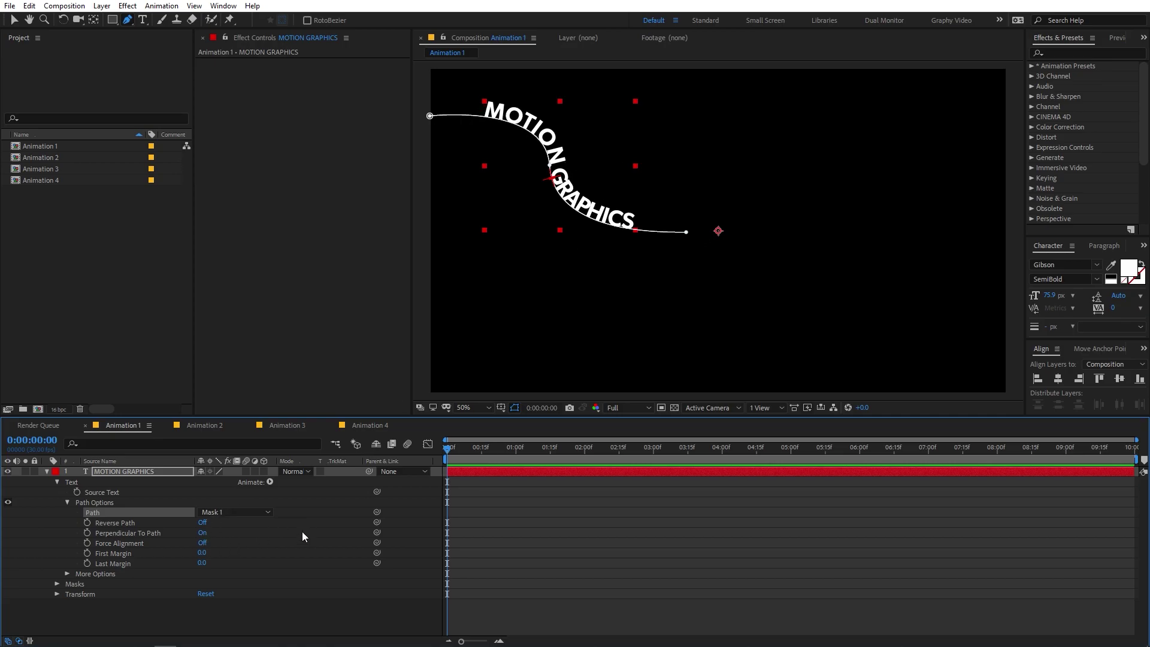
click(244, 539)
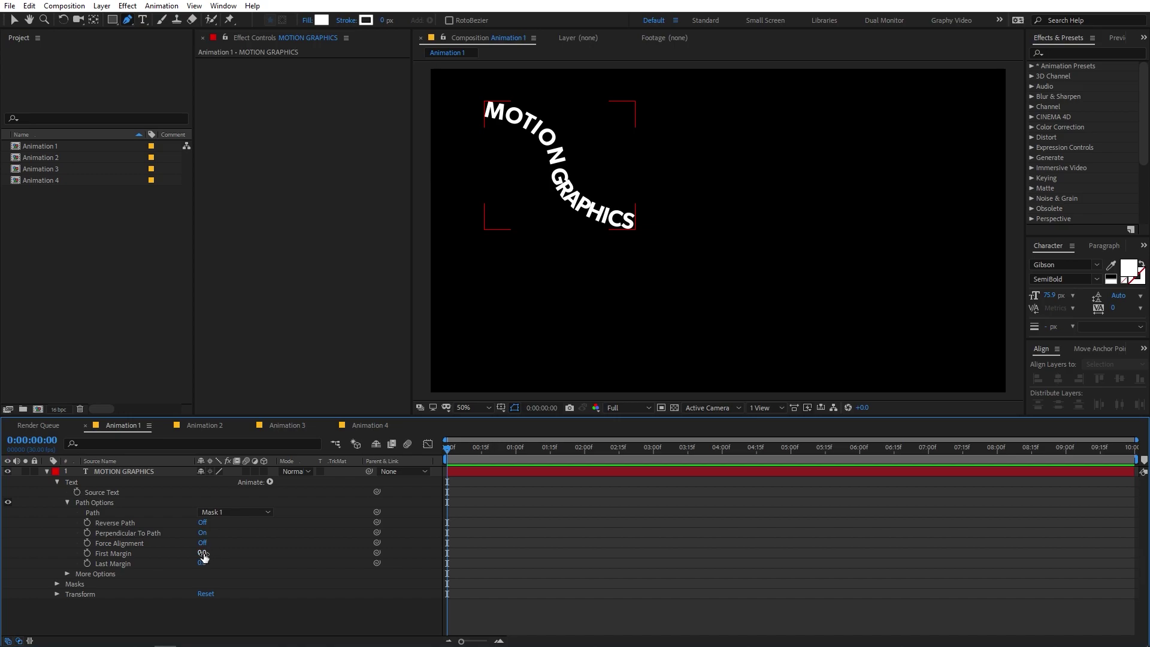
Keyframe the text's First Margin at -866 at 0:00 and 627 at 2:00 to slide it along the path
drag(204, 553, 9, 497)
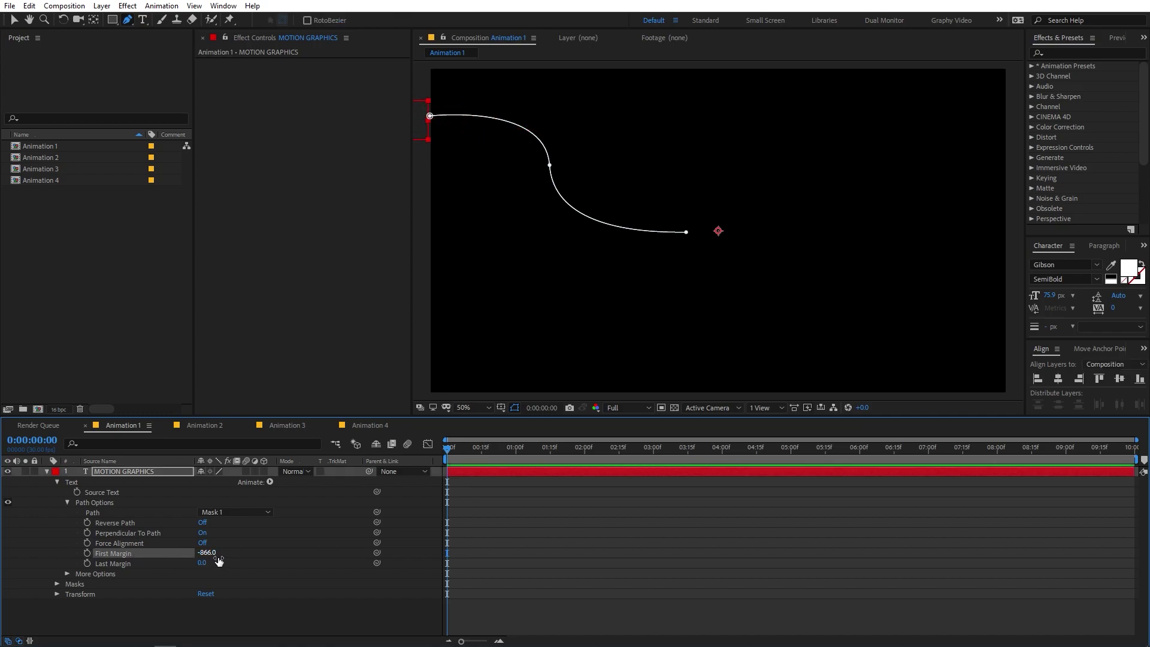
click(87, 553)
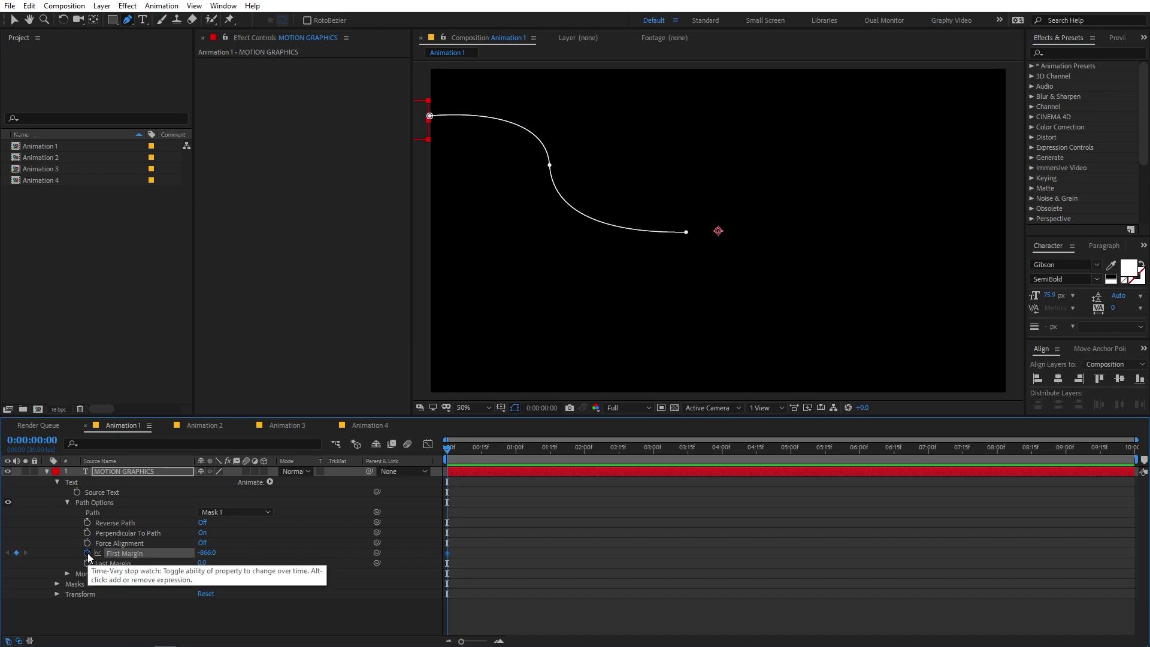
drag(448, 449, 588, 455)
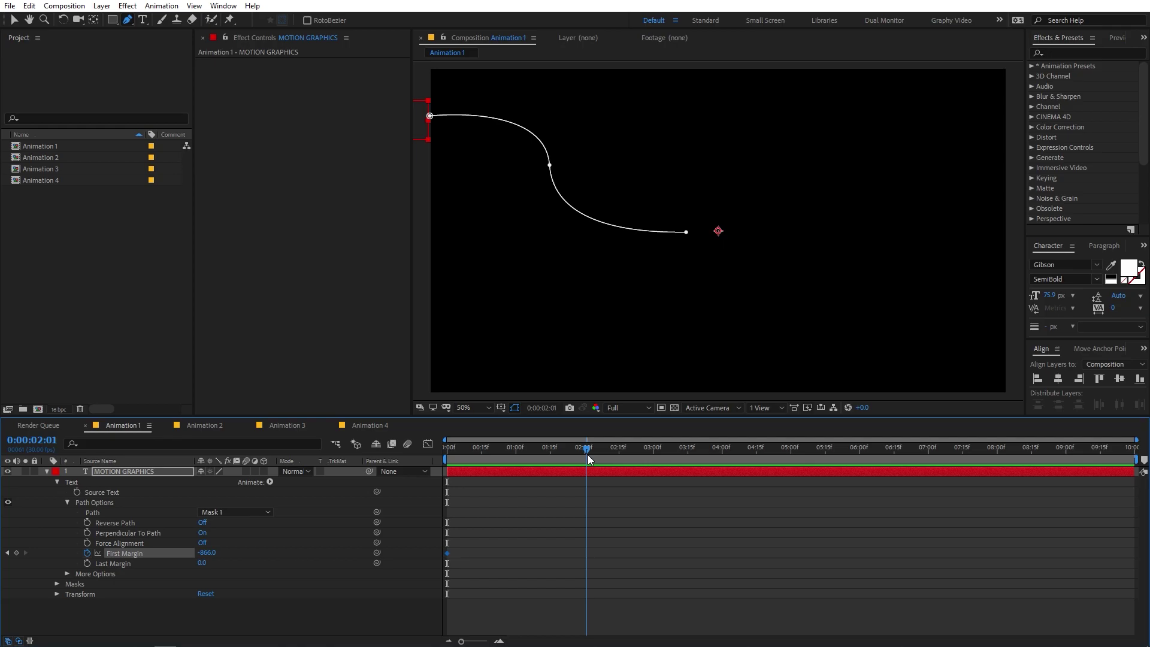
key(Page_Up)
drag(221, 557, 1019, 537)
drag(206, 556, 275, 549)
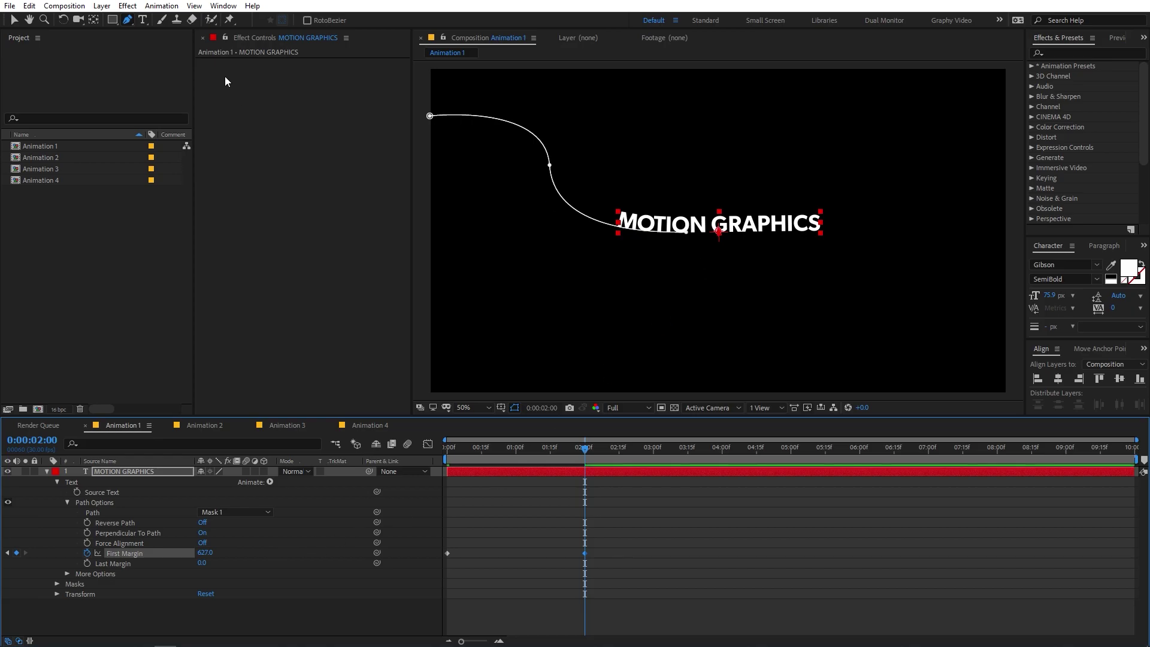
Try bending the path's end point and extending the mask with four more curved points into a large loop
click(686, 233)
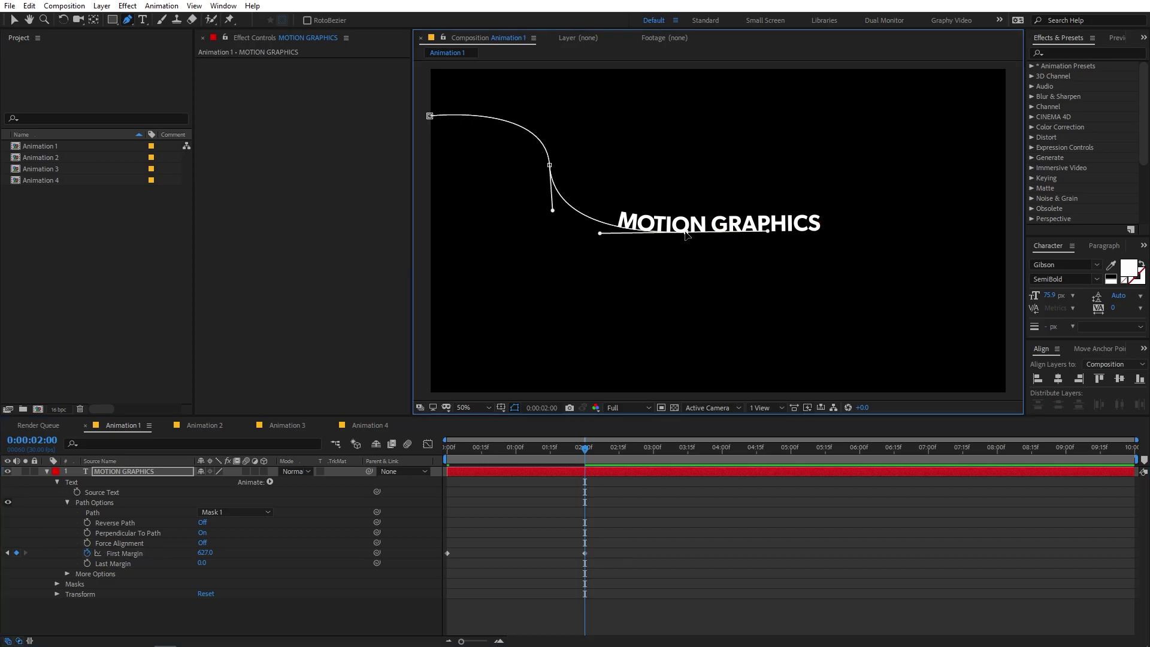
drag(602, 233, 644, 179)
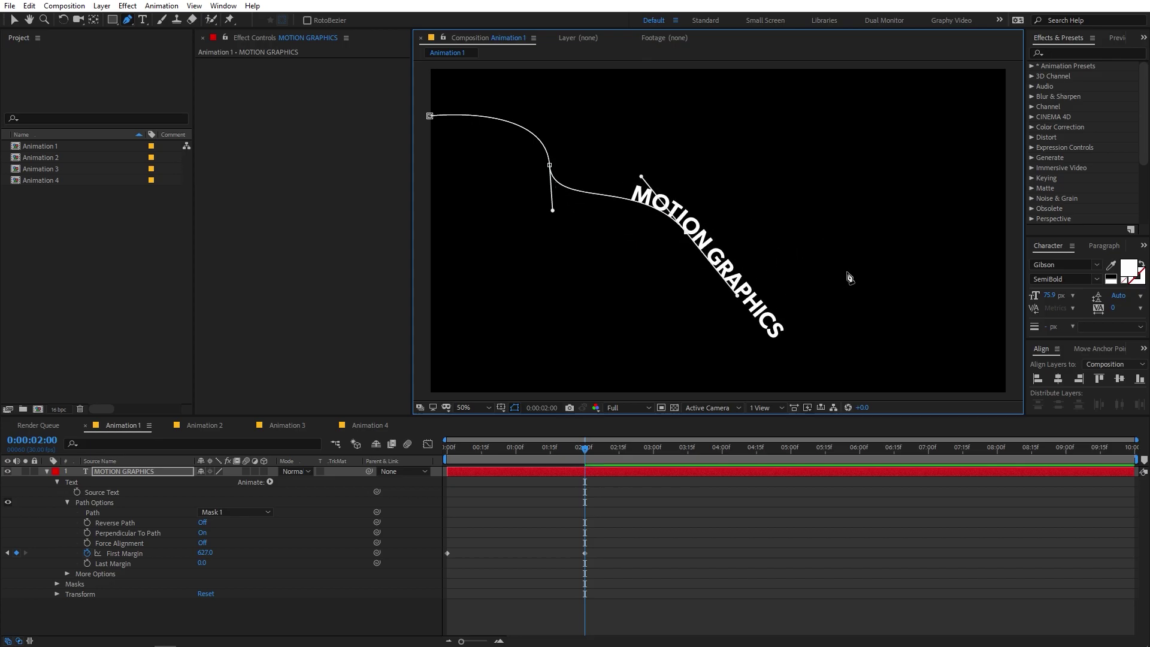
drag(949, 150, 911, 60)
drag(647, 147, 639, 163)
drag(569, 314, 585, 344)
drag(806, 348, 878, 346)
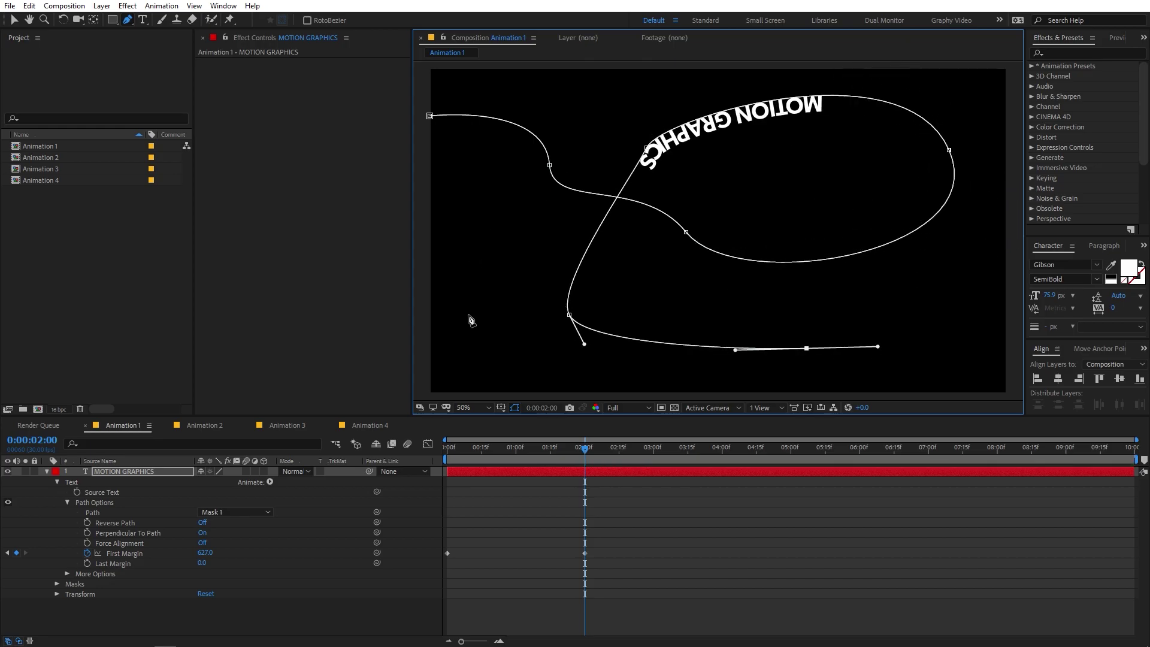
Undo the added loop points and the bend at the path's former end point
key(ctrl+z)
key(ctrl+z)
key(ctrl+z)
key(ctrl+z)
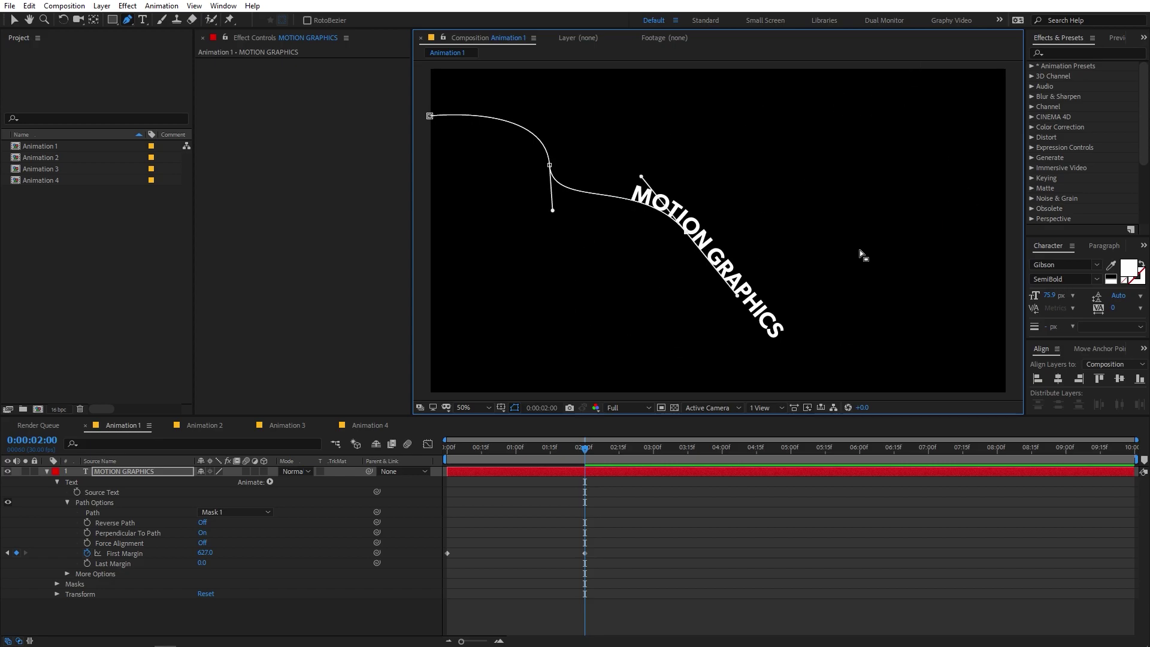
key(ctrl+z)
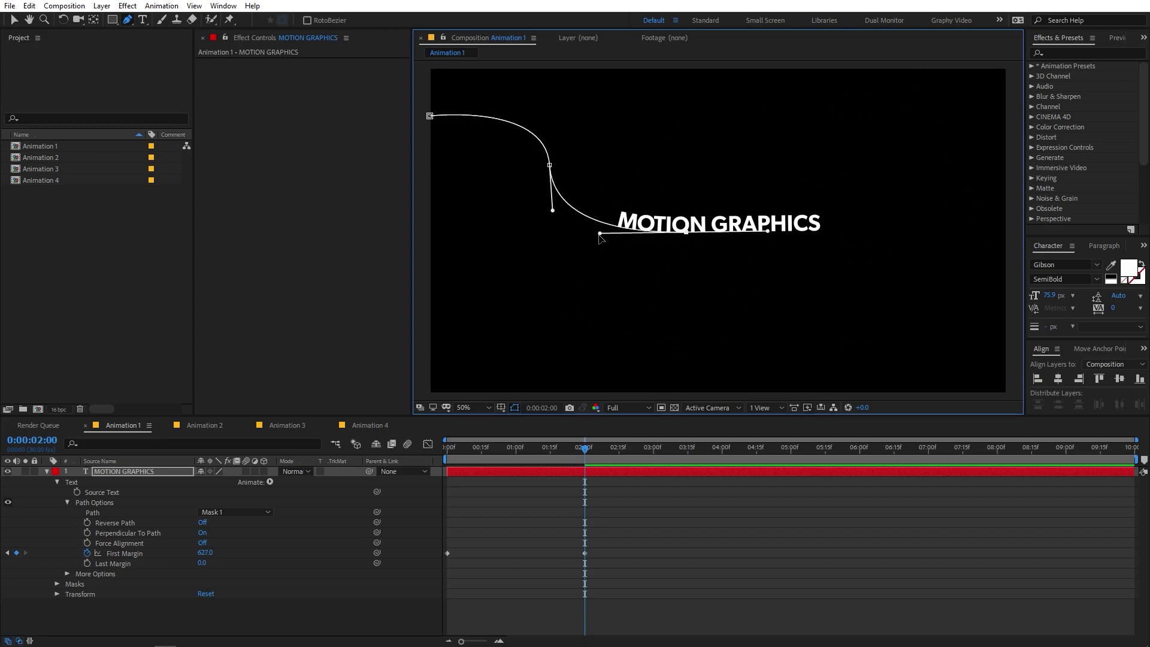
Tighten the path's lower bend by extending the middle and end point handles toward the corner, and scrub back to check the motion
drag(600, 234, 547, 232)
drag(596, 235, 554, 233)
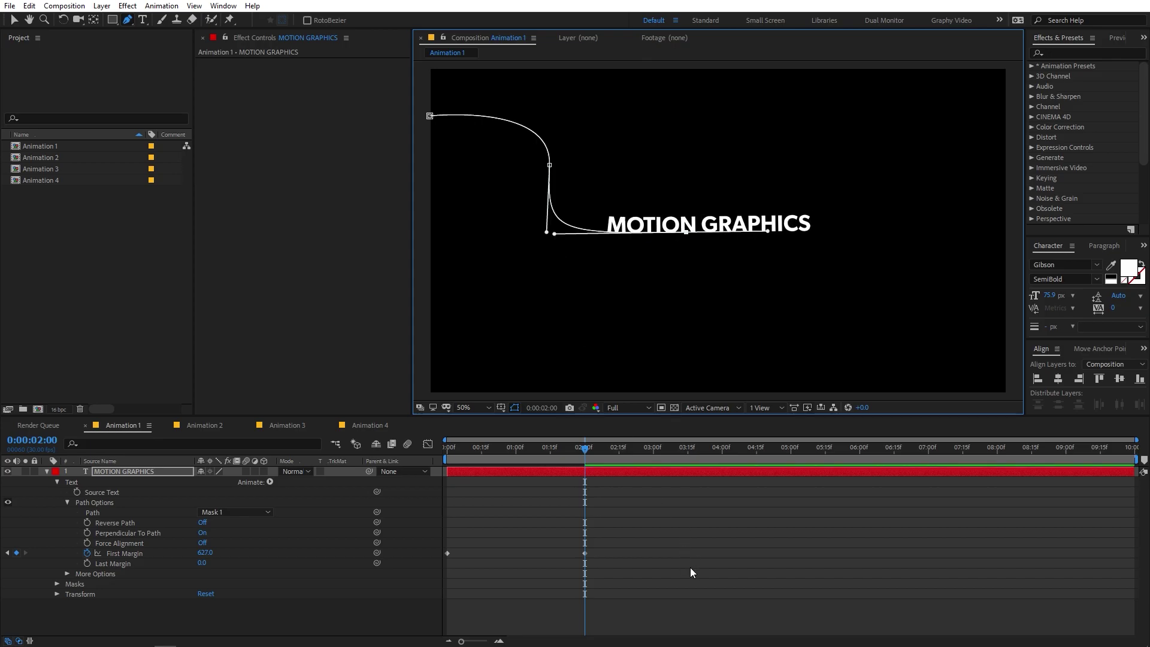
drag(587, 458, 435, 454)
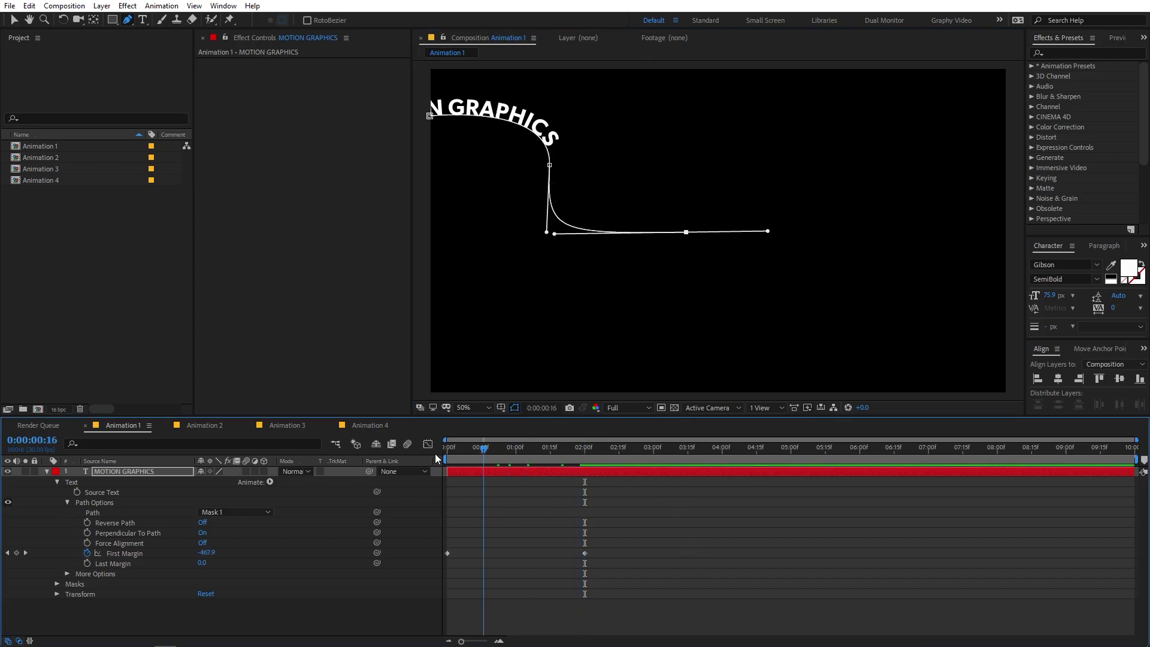
Preview the text moving along the path, and lower its First Margin at 0:00 to -904
key(space)
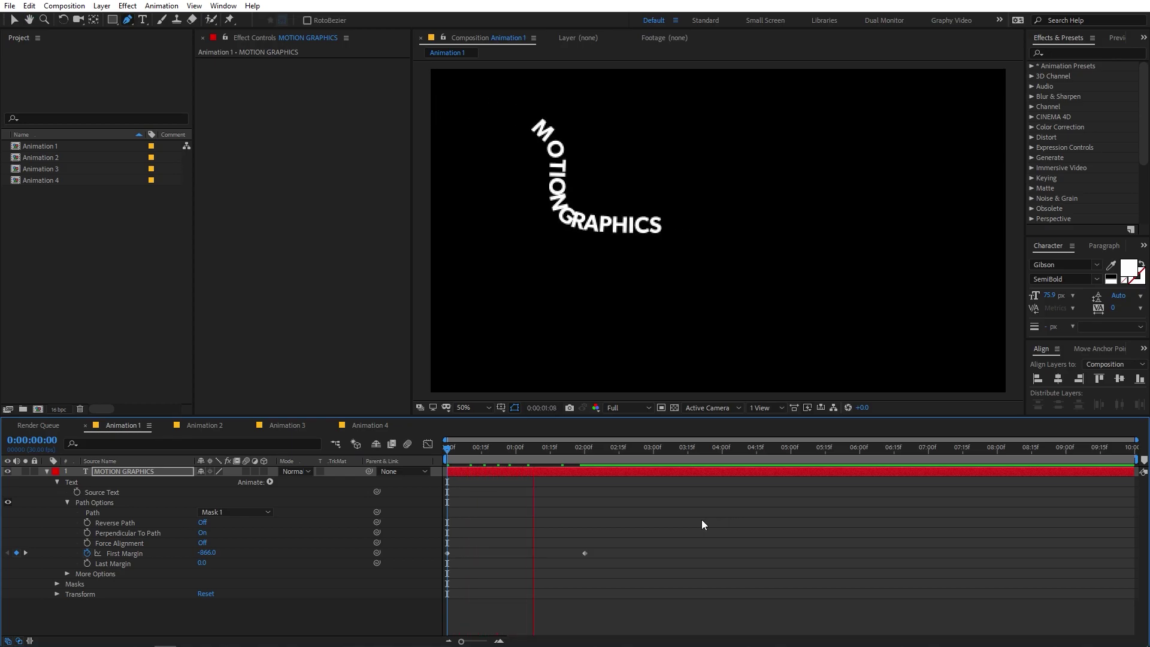
drag(567, 456, 376, 462)
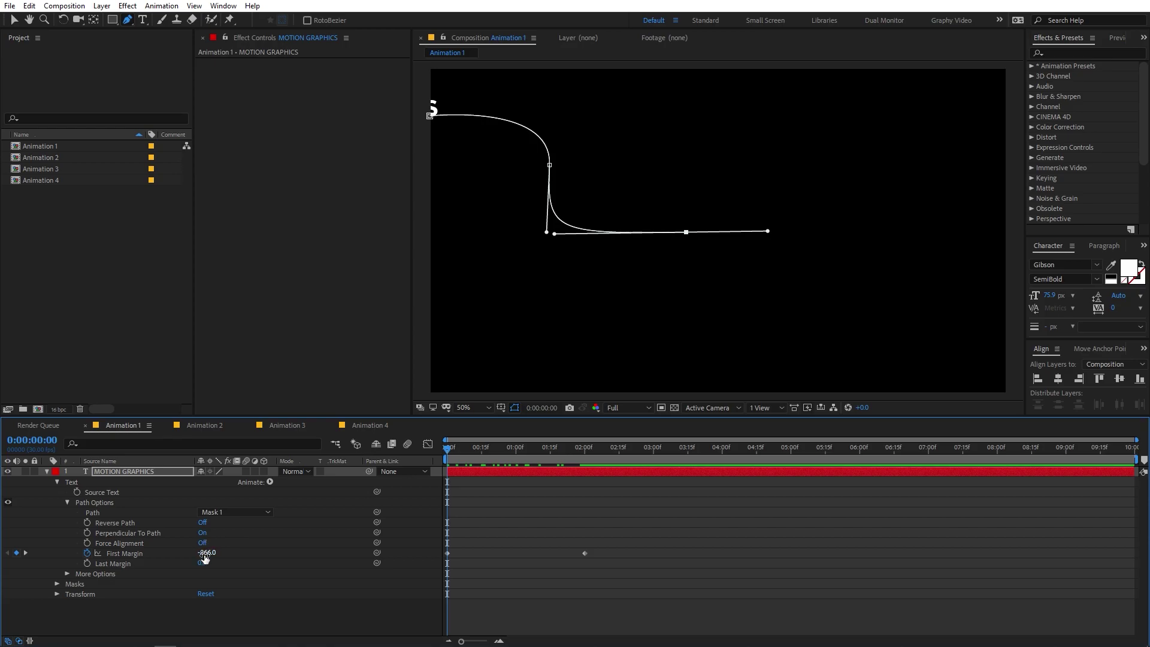
drag(204, 554, 181, 553)
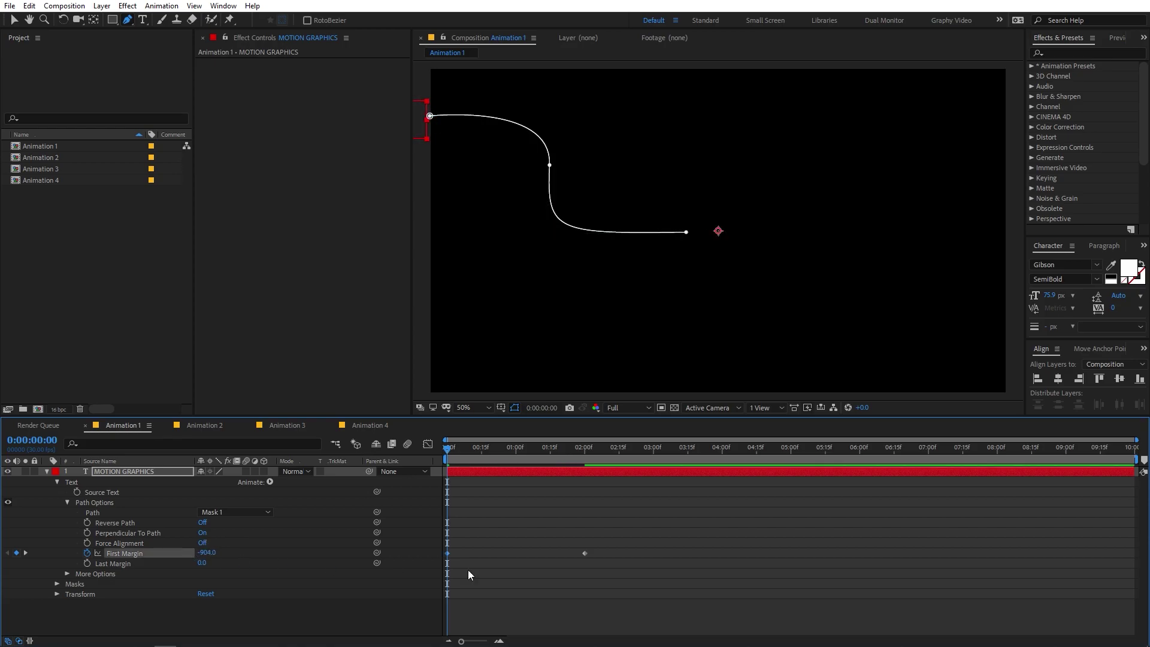
Apply Easy Ease to both First Margin keyframes of the MOTION GRAPHICS text
click(843, 564)
drag(638, 544, 440, 568)
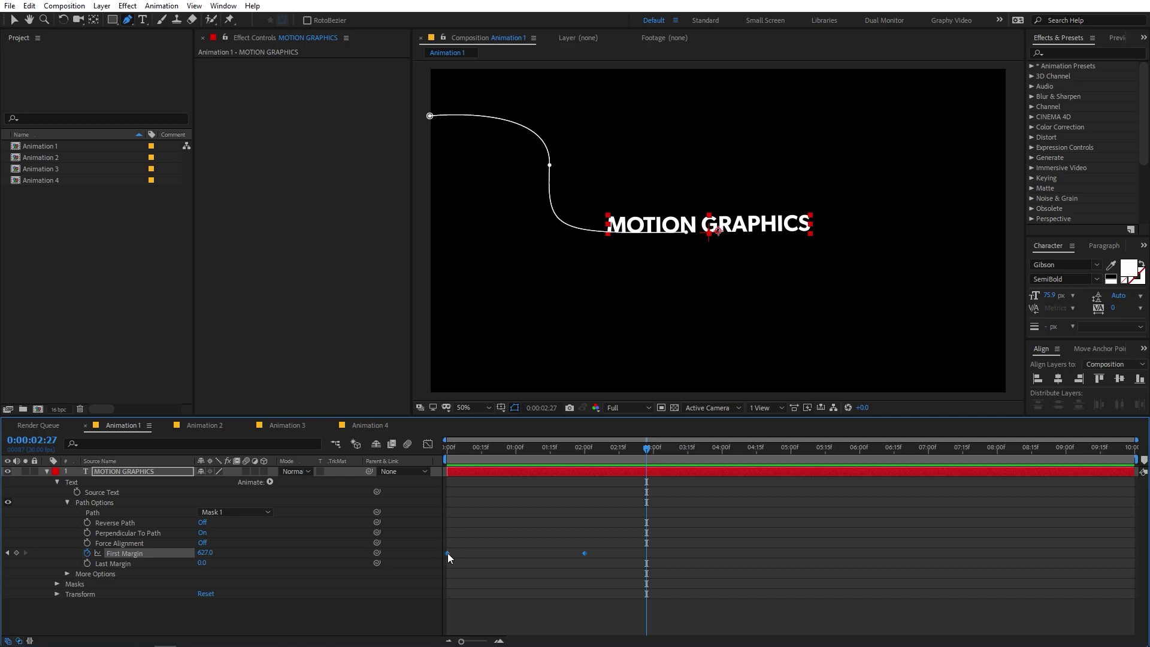
right_click(448, 552)
mouse_move(471, 549)
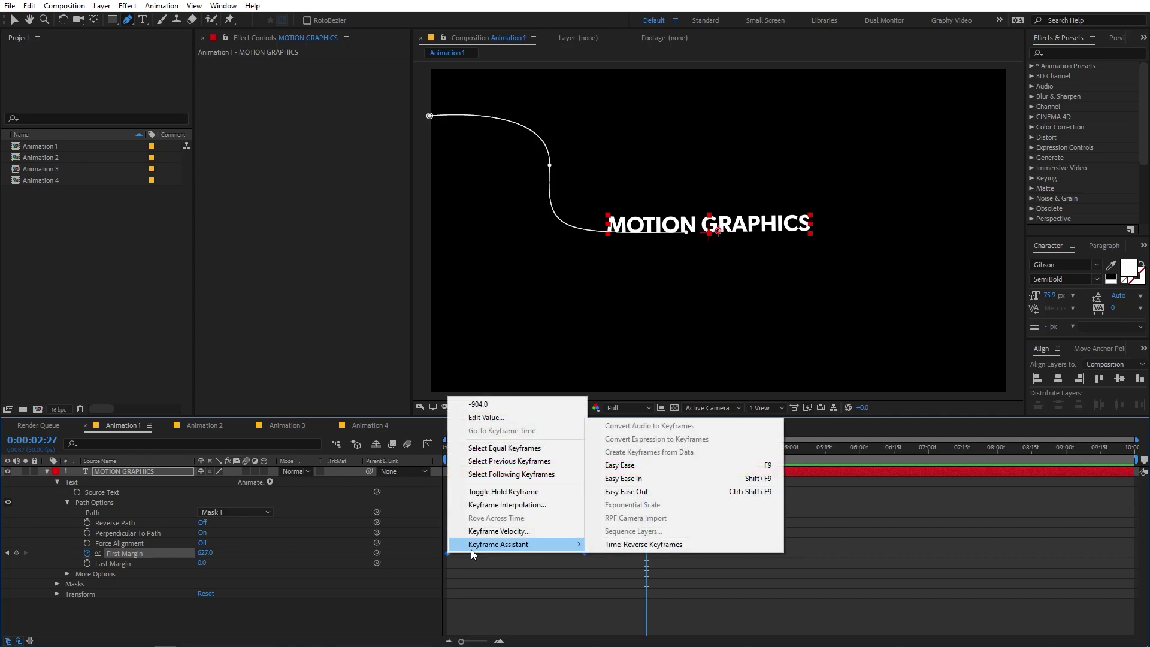
click(677, 472)
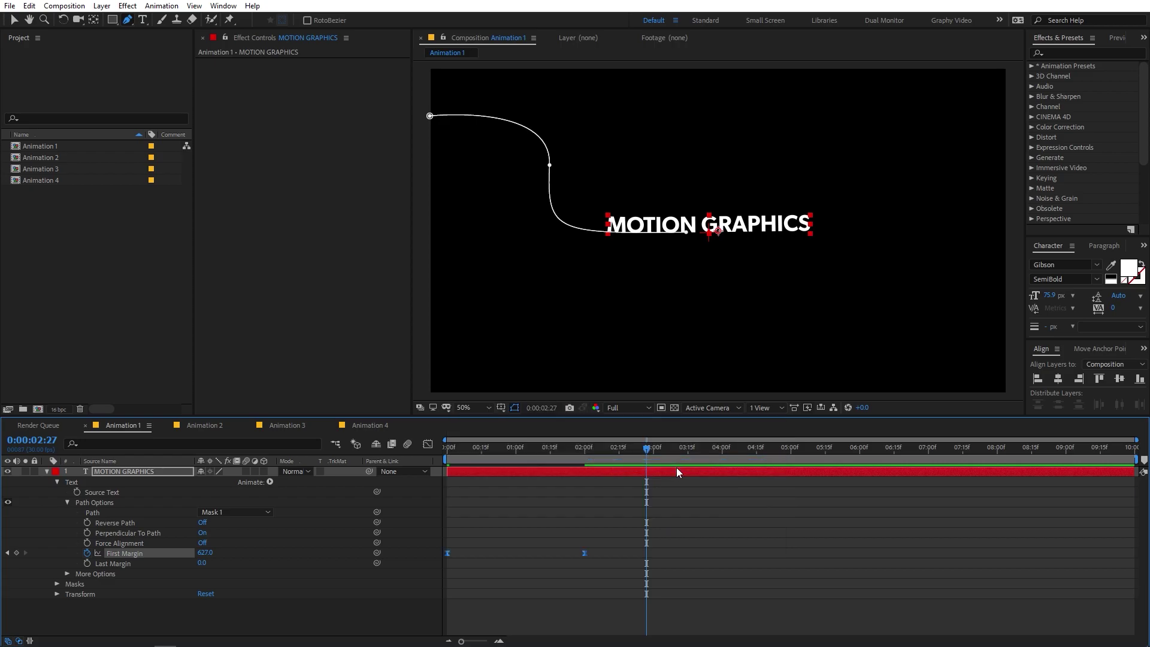
Reshape the First Margin speed graph into an early peak by extending the 2:00 keyframe's influence handle back to about 1:00
click(429, 445)
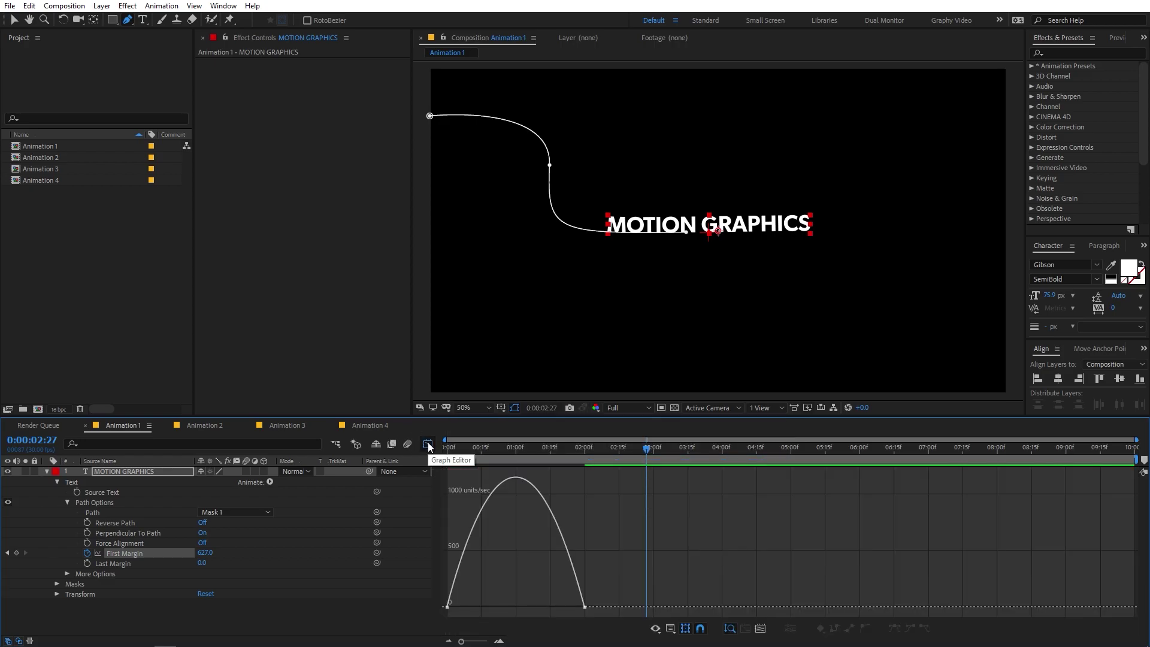
click(673, 629)
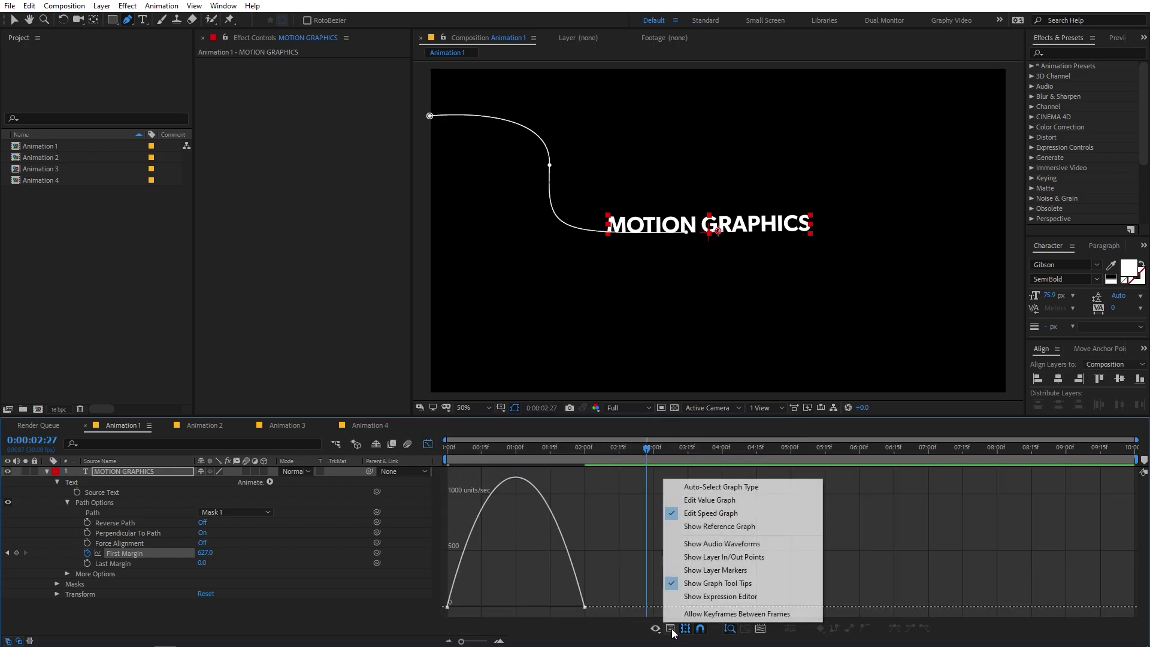
click(713, 517)
drag(621, 583, 497, 605)
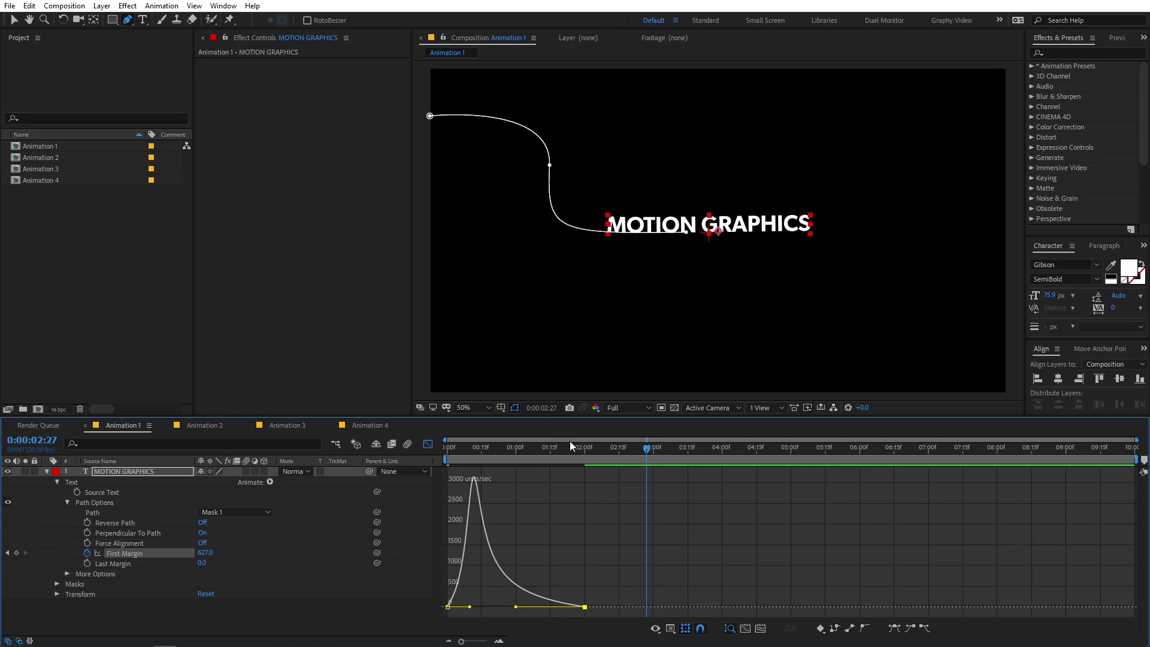
click(428, 444)
Preview the eased path animation from the start of Animation 1
drag(476, 449, 443, 450)
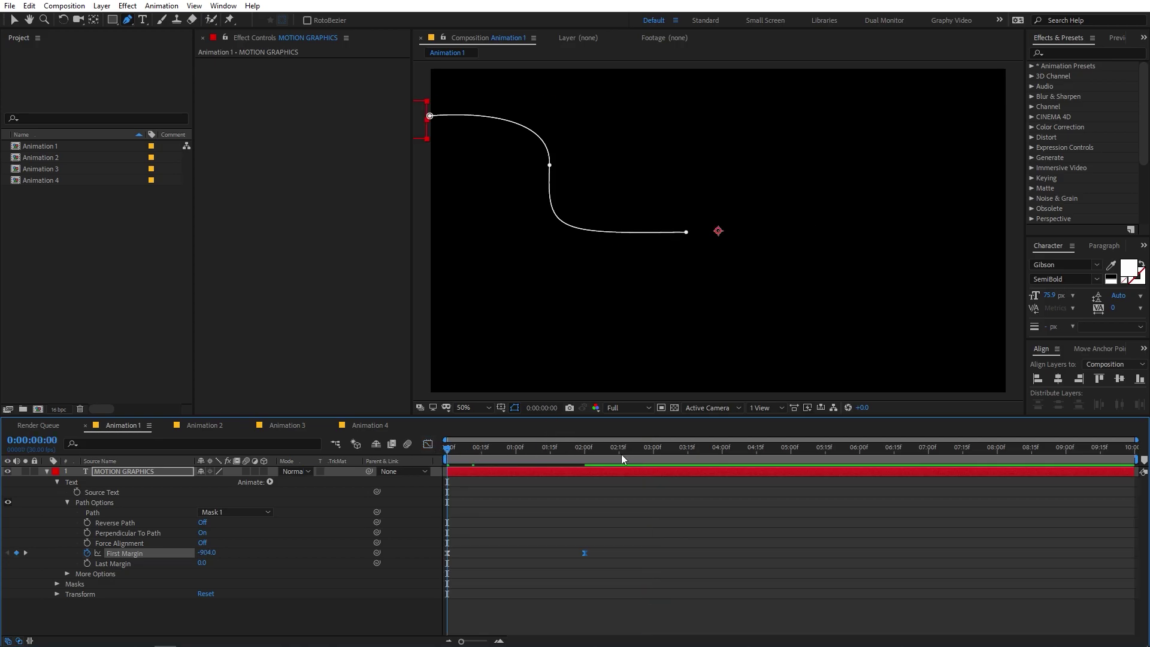
key(space)
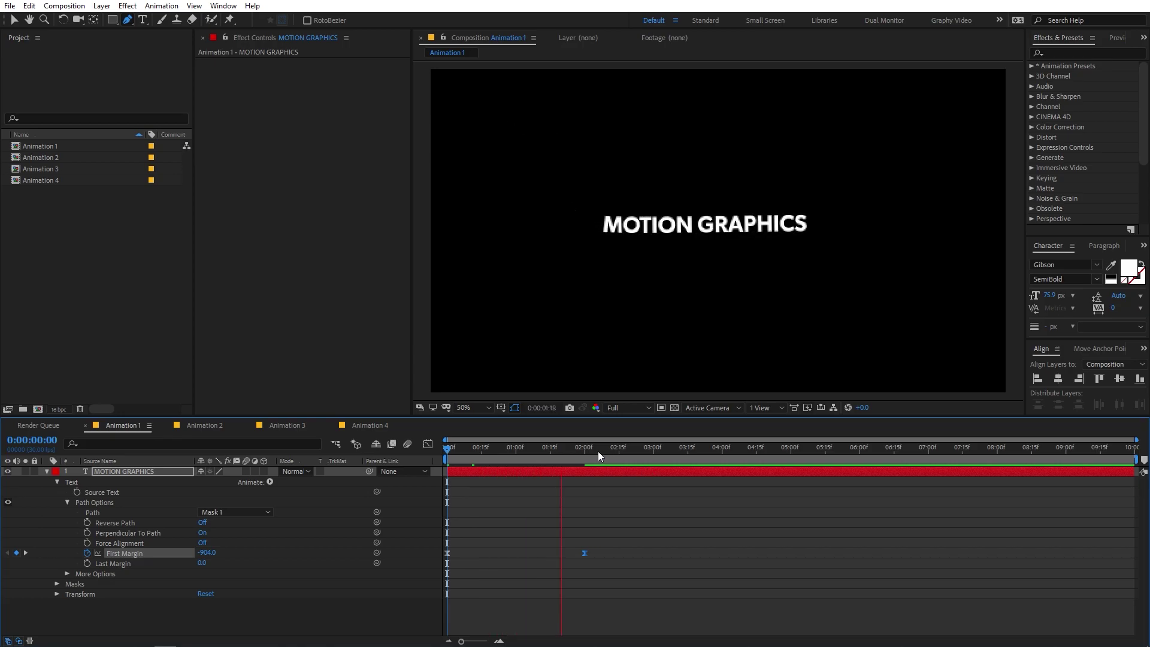
key(space)
key(space)
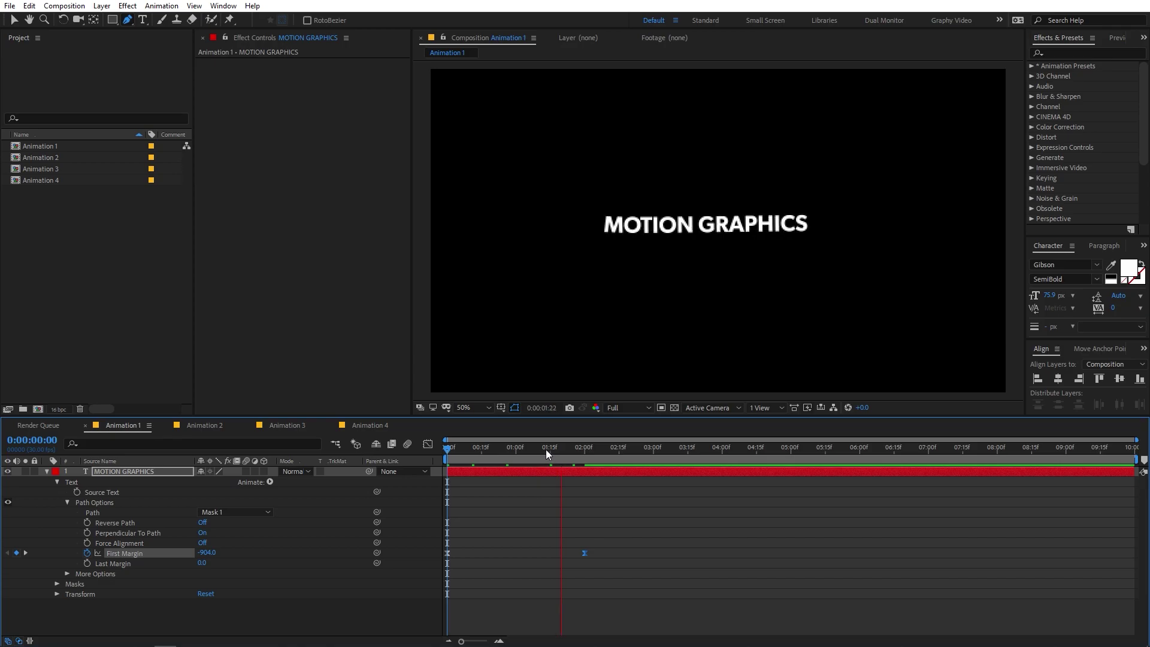
Enable motion blur for the MOTION GRAPHICS layer and the composition, and preview the blurred motion from the start
click(503, 451)
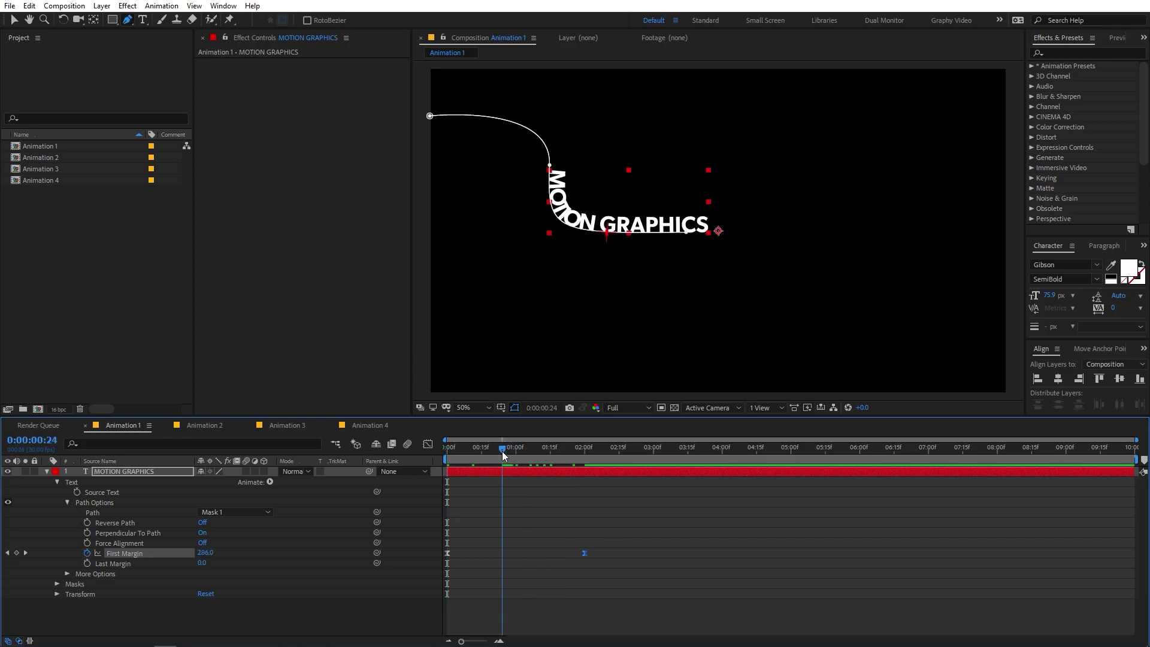
click(245, 471)
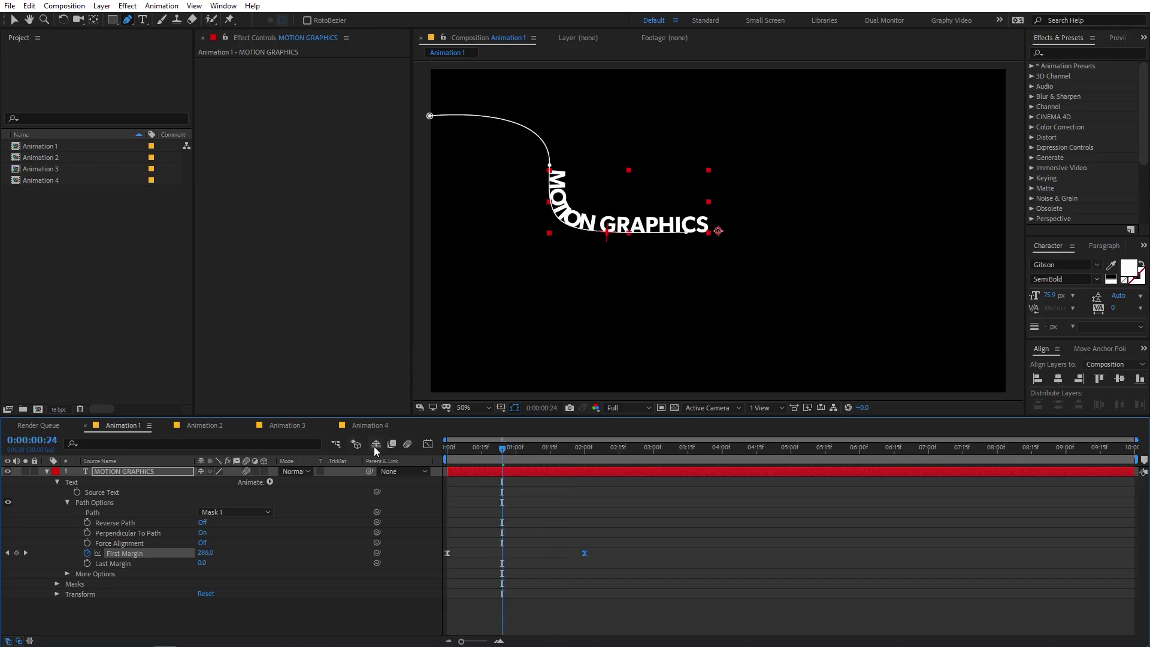
click(408, 445)
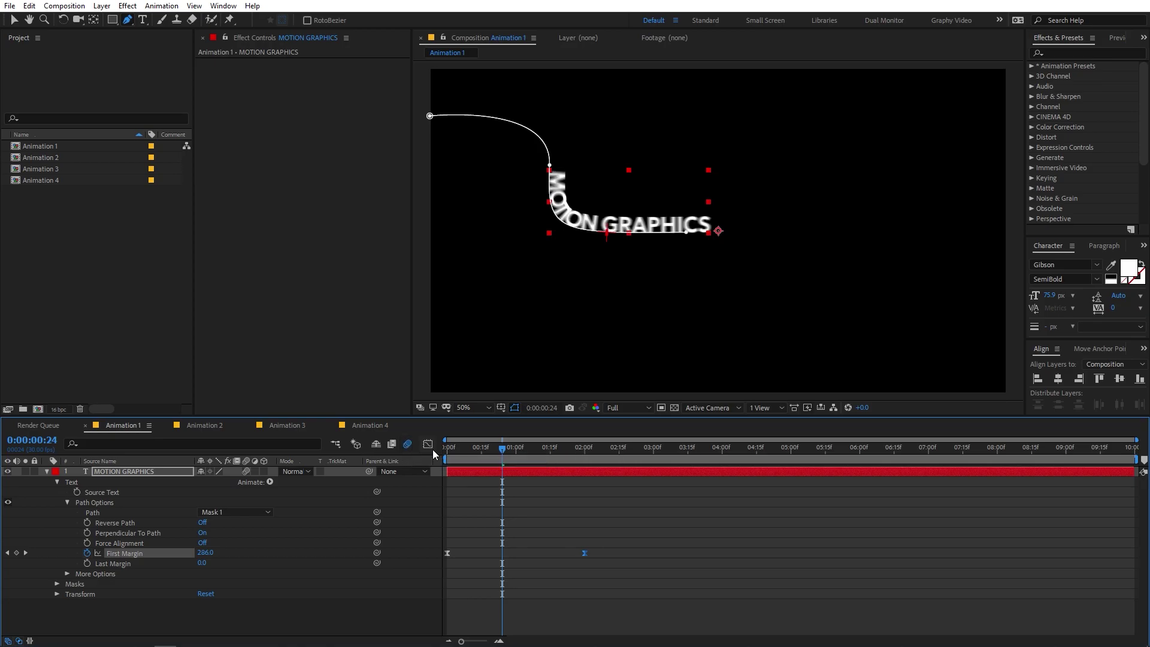
key(Home)
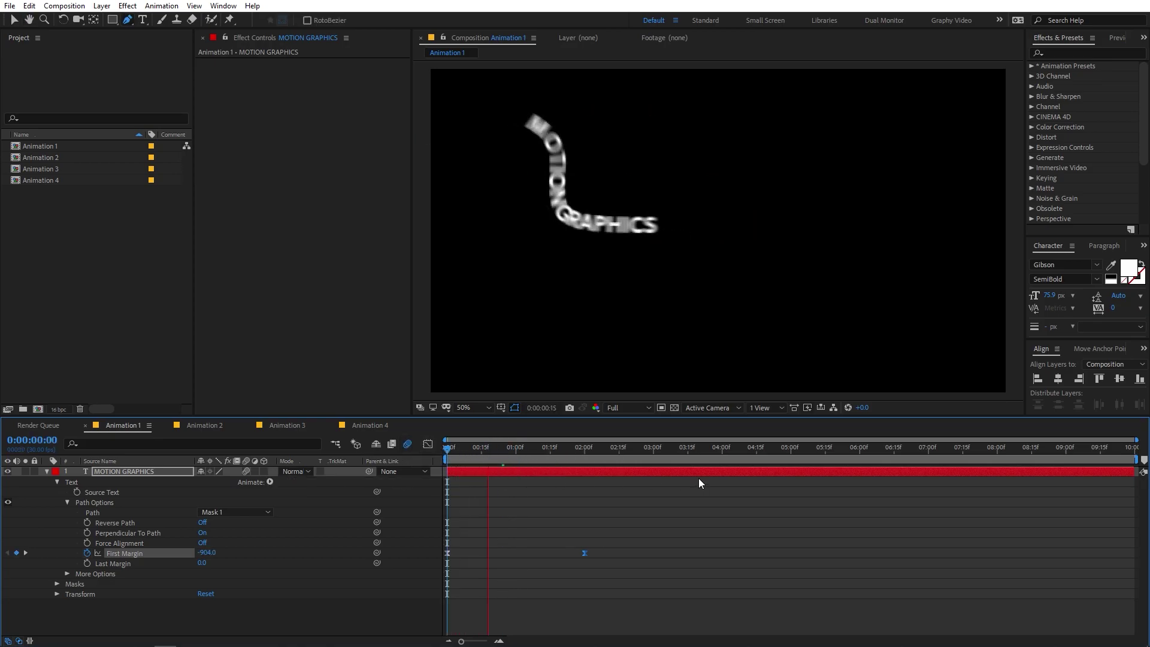
key(space)
key(space)
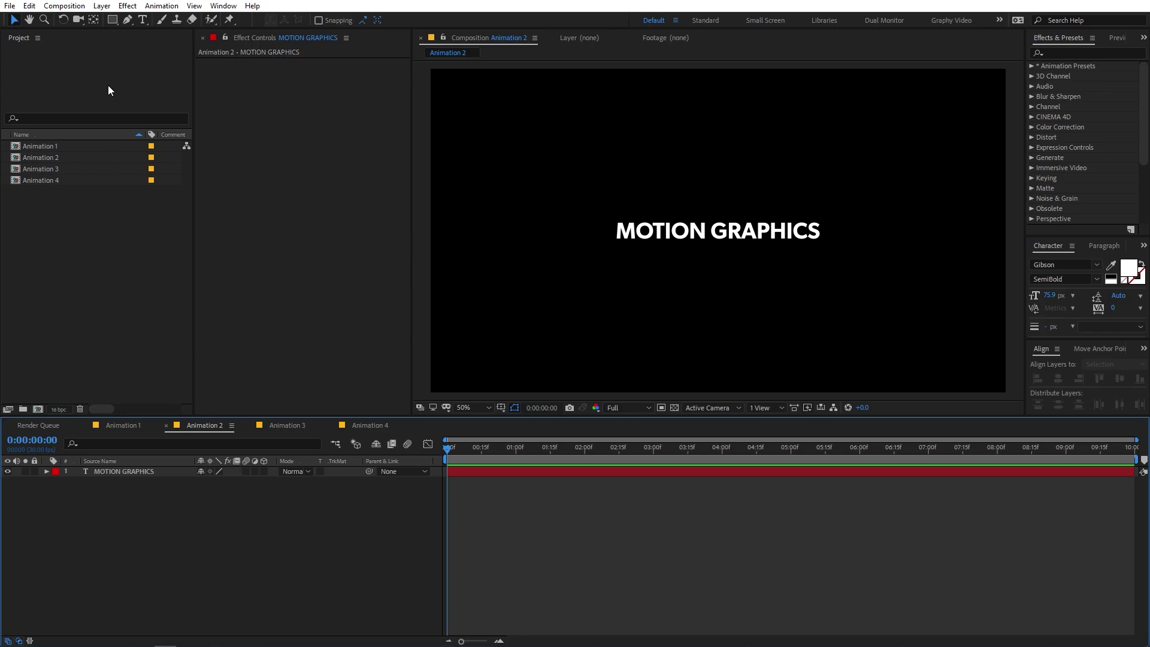
In Animation 2, draw a white rectangle wider than the text directly beneath MOTION GRAPHICS and centre it under the text
click(111, 20)
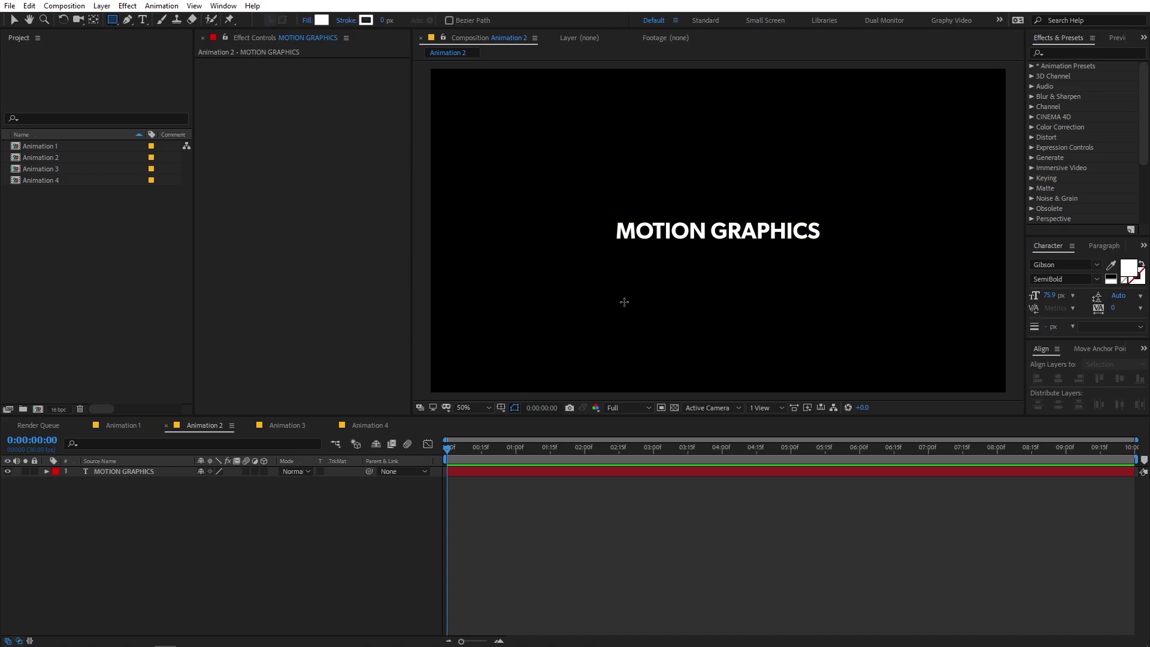
drag(582, 244, 887, 292)
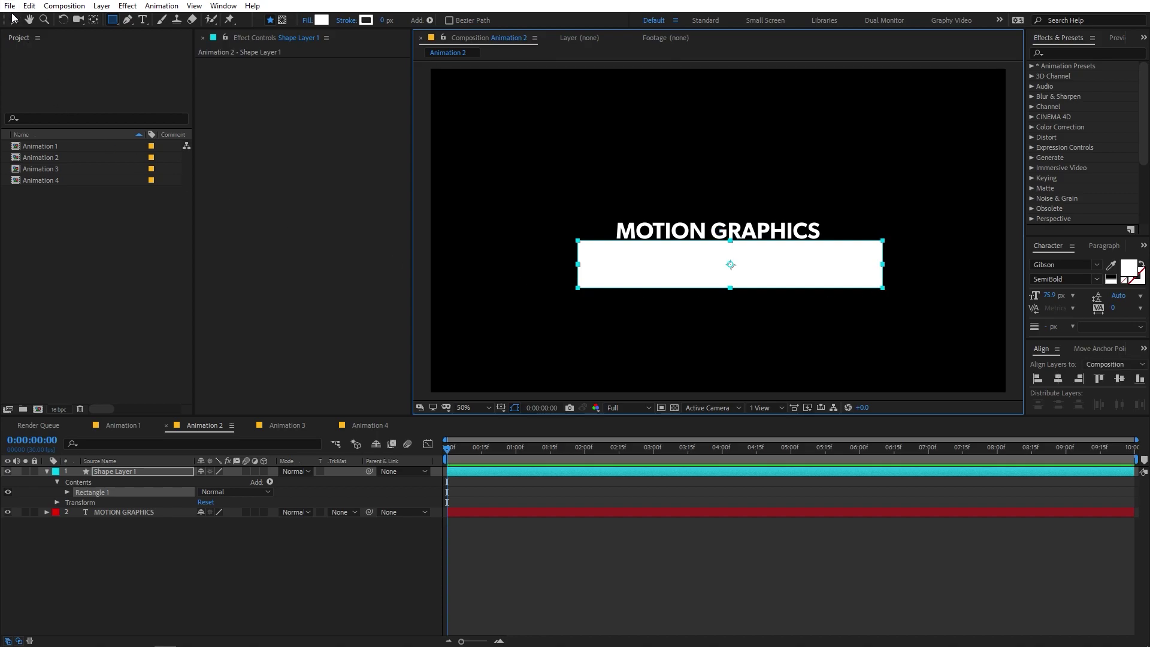
click(13, 19)
drag(820, 270, 809, 264)
click(120, 539)
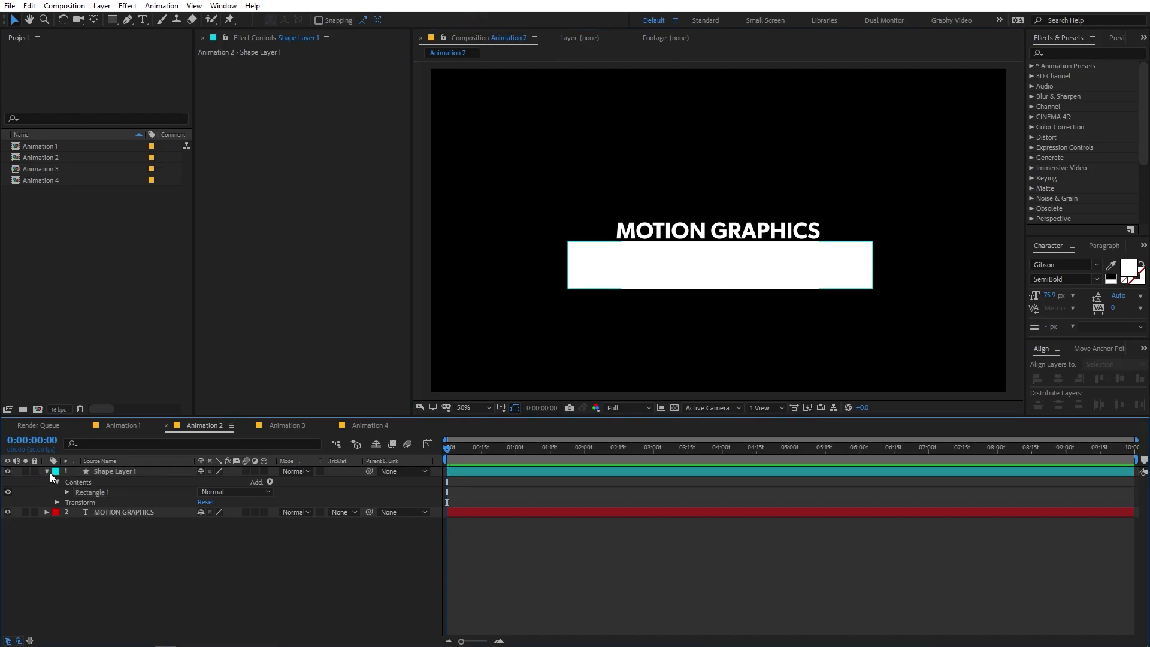
click(47, 472)
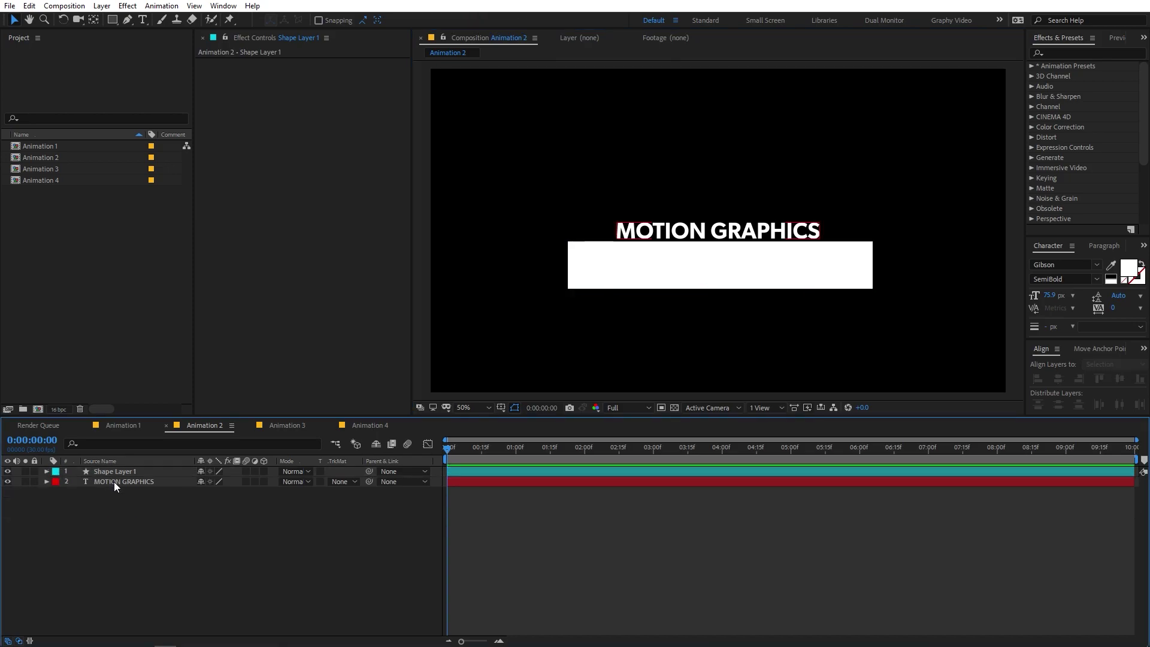
Keyframe the text's Position at 960, 668 at 0:00 and 960, 540 at 2:00 so it rises from the rectangle
click(114, 481)
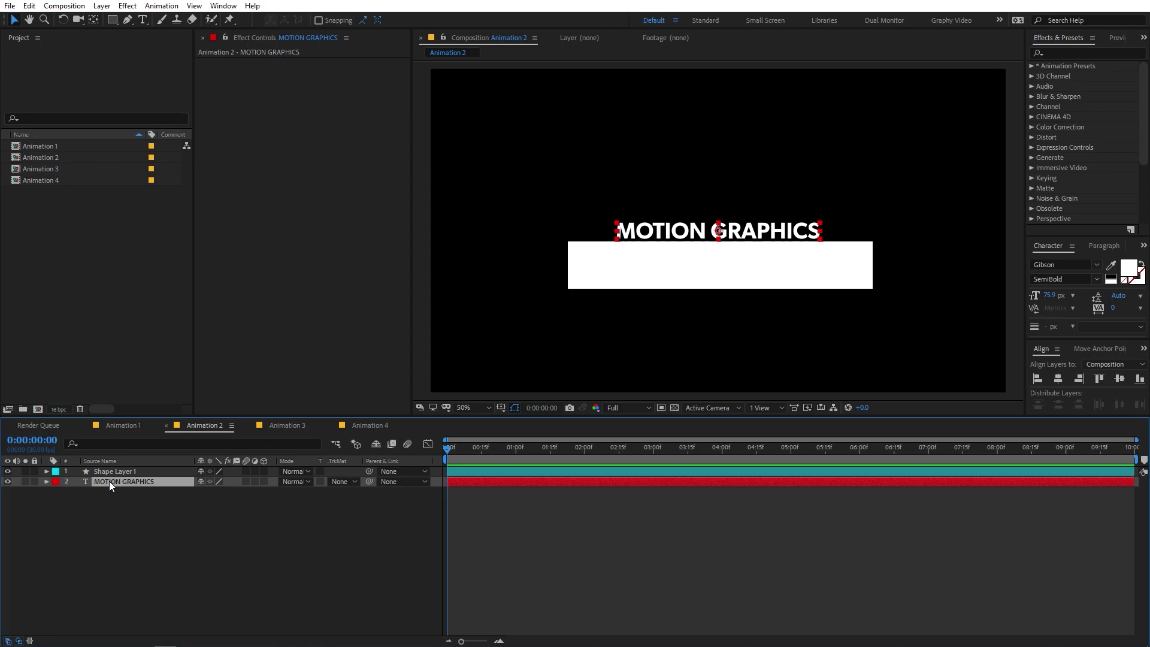
key(p)
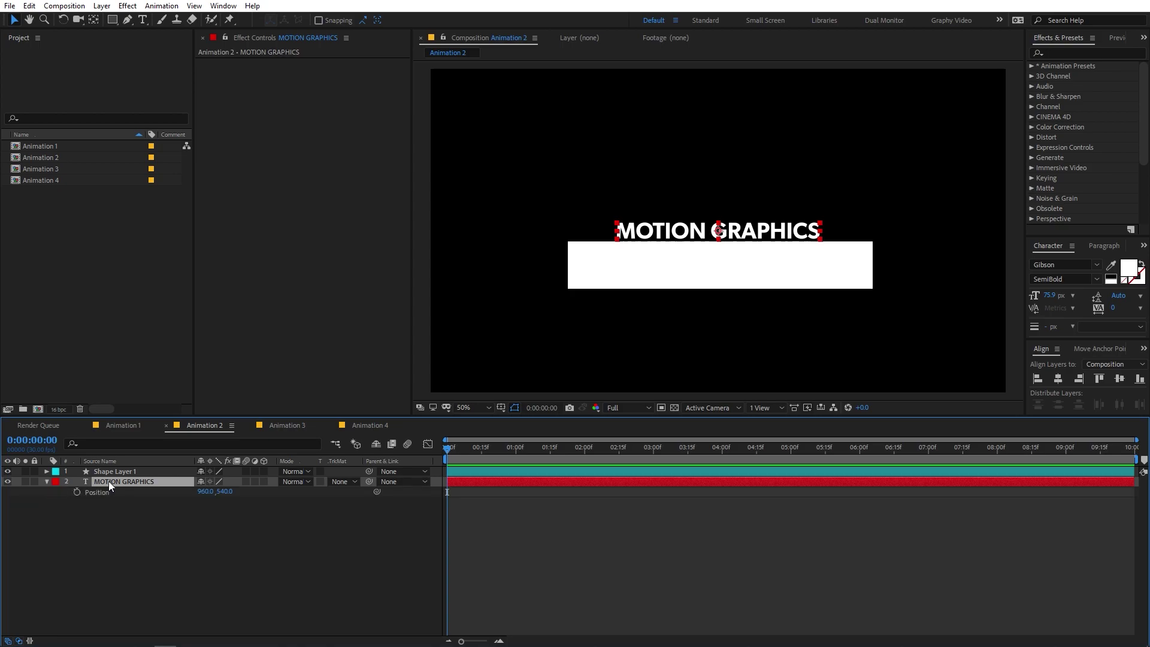
click(77, 491)
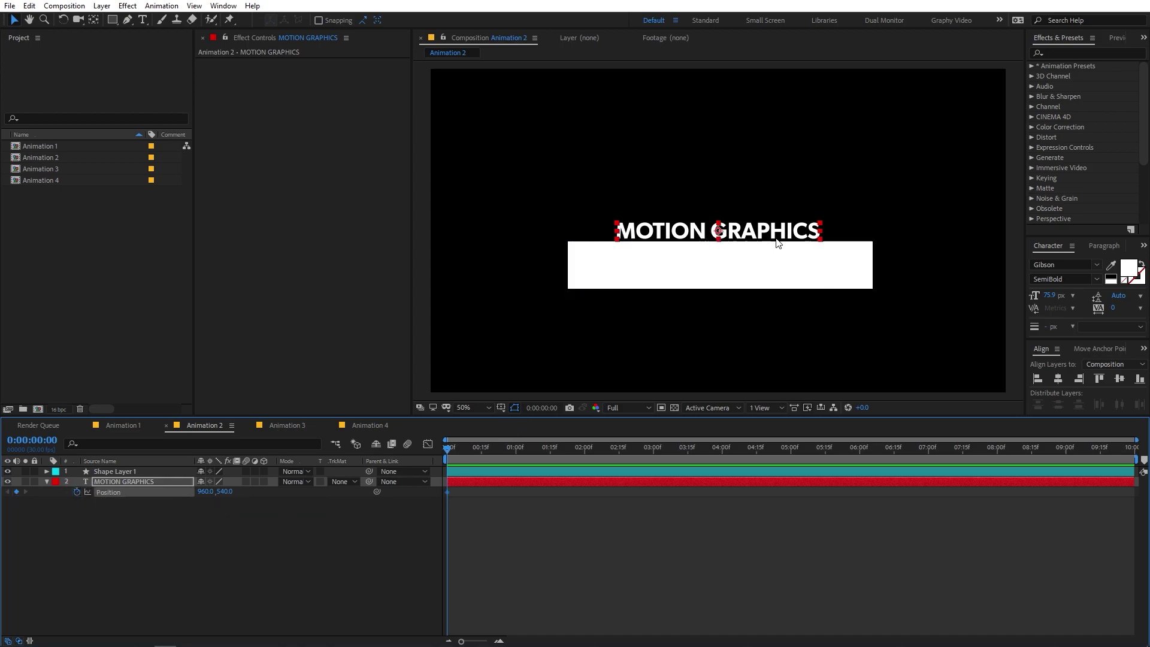
drag(449, 492, 586, 491)
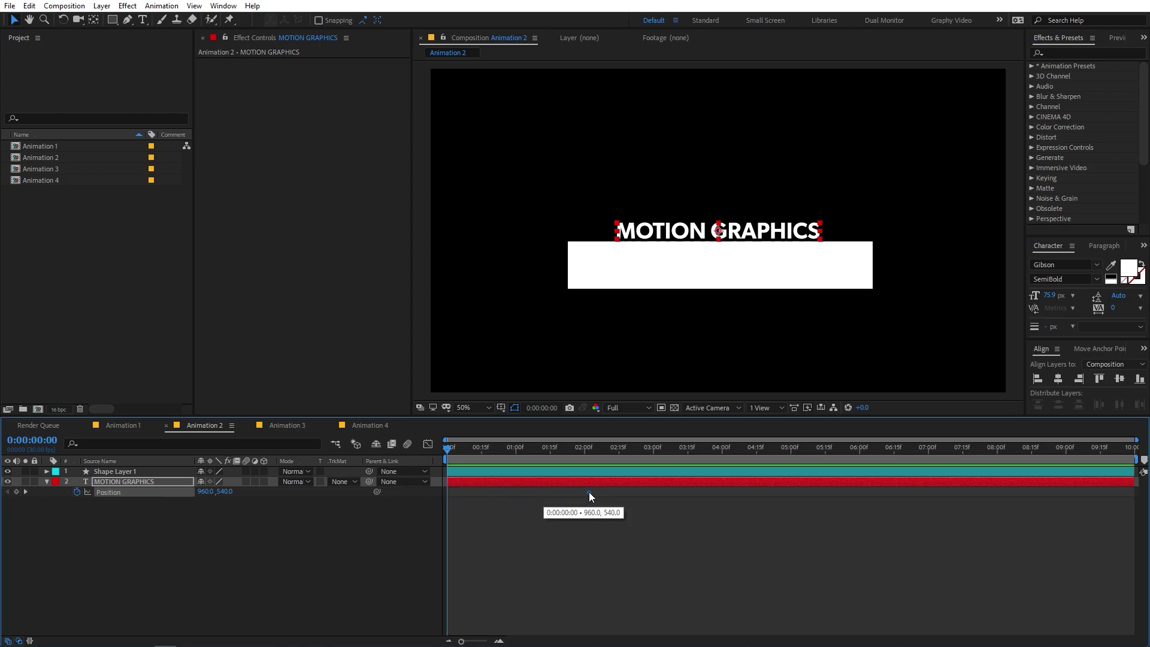
click(257, 508)
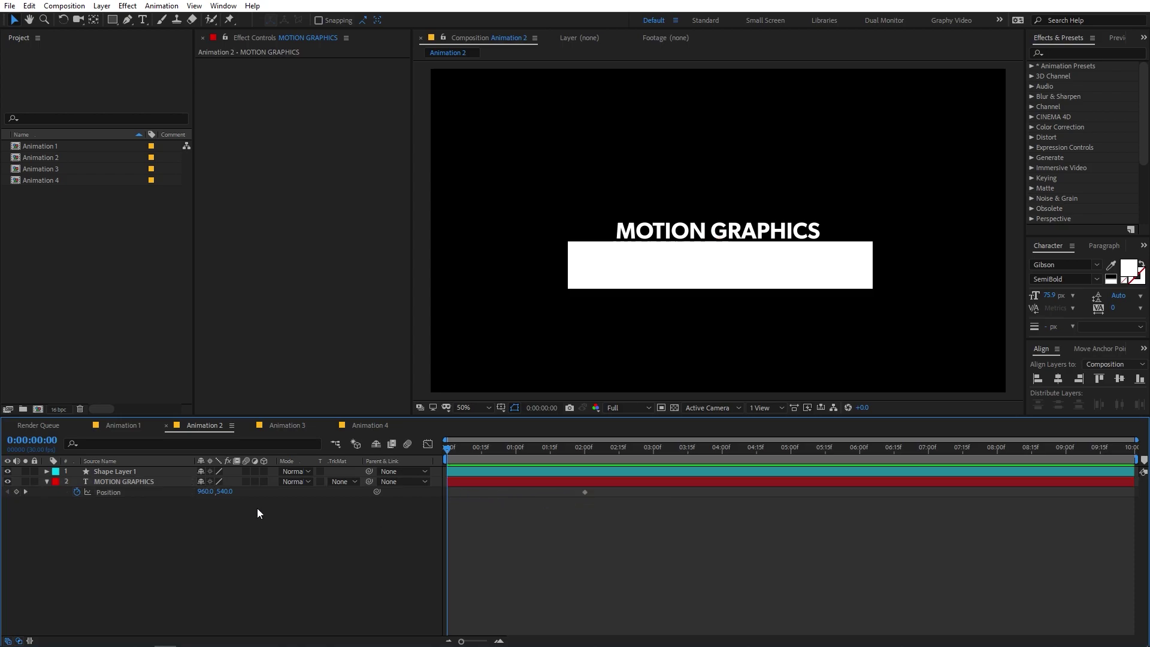
click(739, 235)
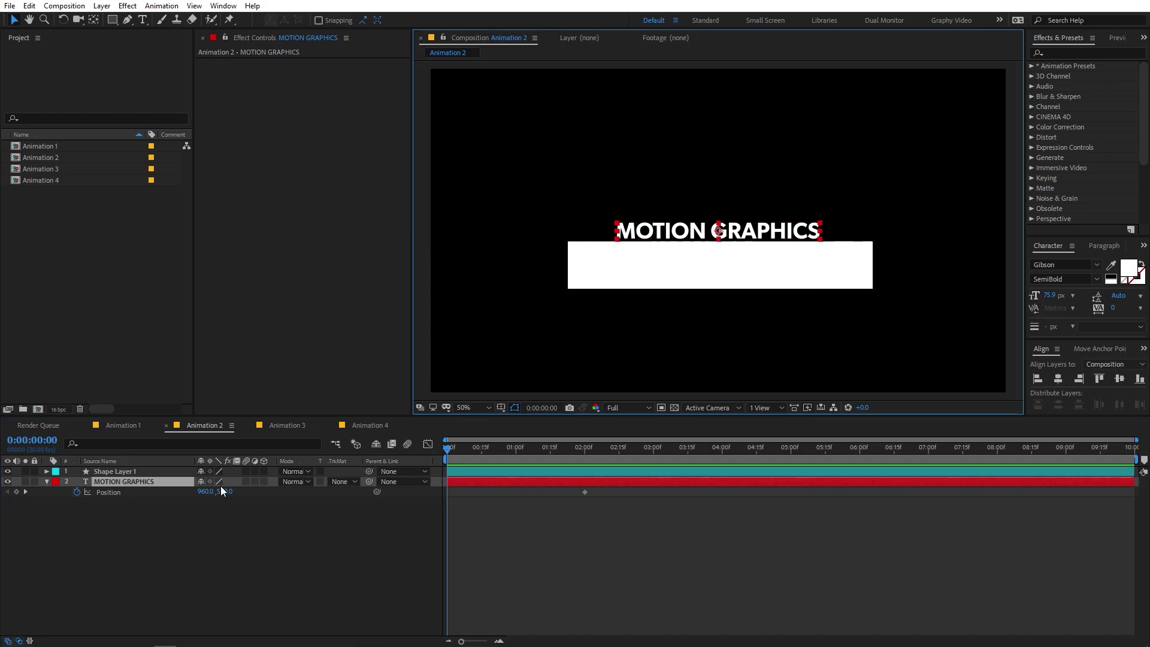
drag(225, 492, 297, 502)
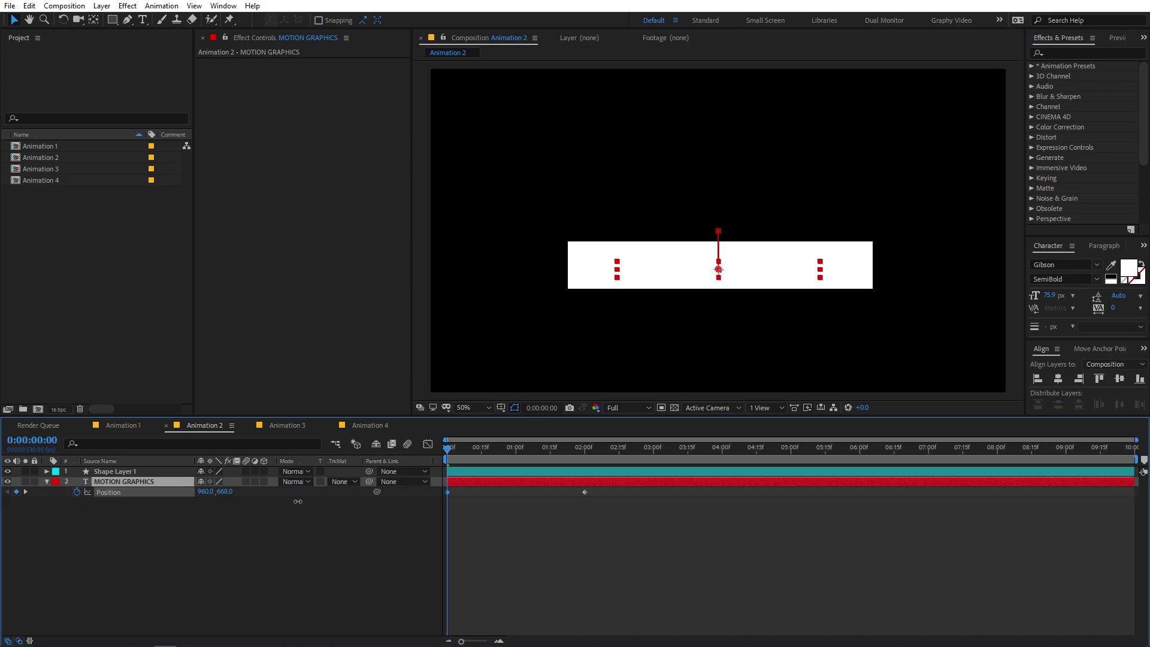
Apply Easy Ease to both Position keyframes of the MOTION GRAPHICS text
drag(670, 529, 398, 491)
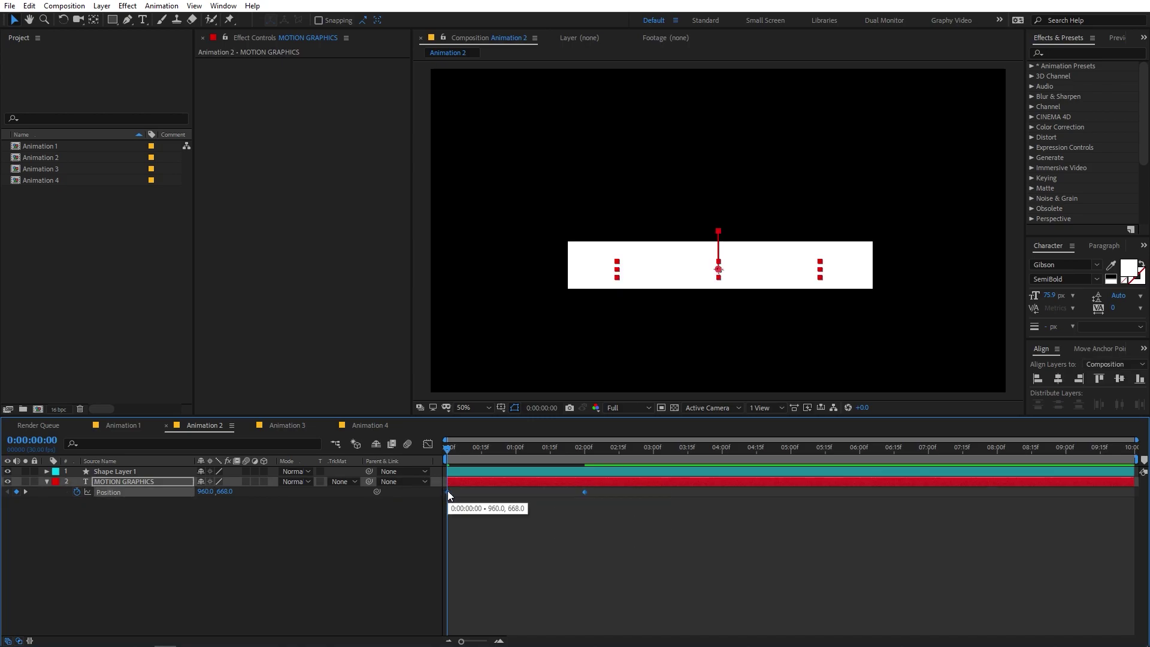
key(F9)
click(501, 505)
Reshape the Position speed graph into an early peak by setting the 2:00 keyframe's incoming influence to 100%
drag(635, 522, 405, 465)
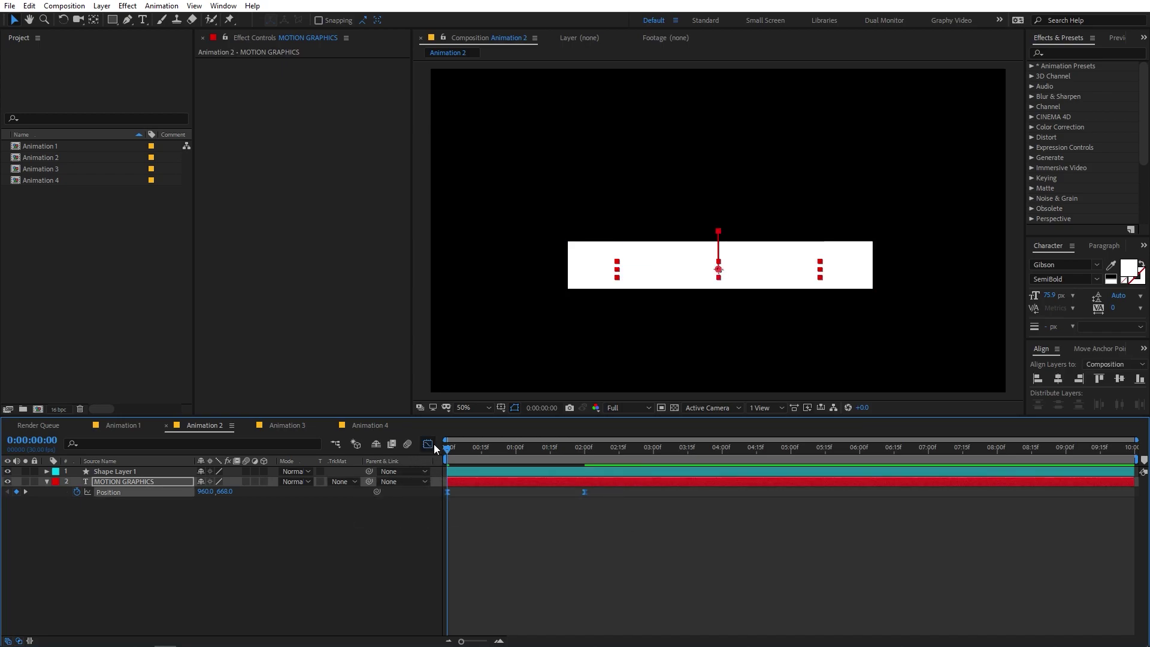
click(429, 444)
drag(562, 602, 473, 602)
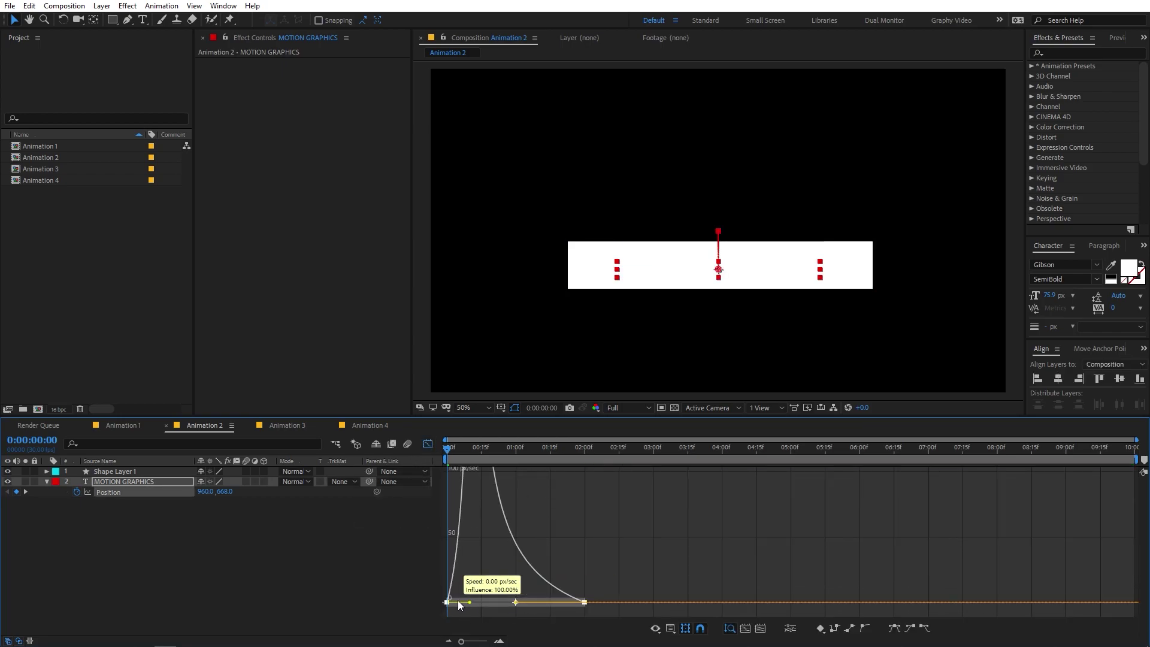
click(427, 444)
click(581, 567)
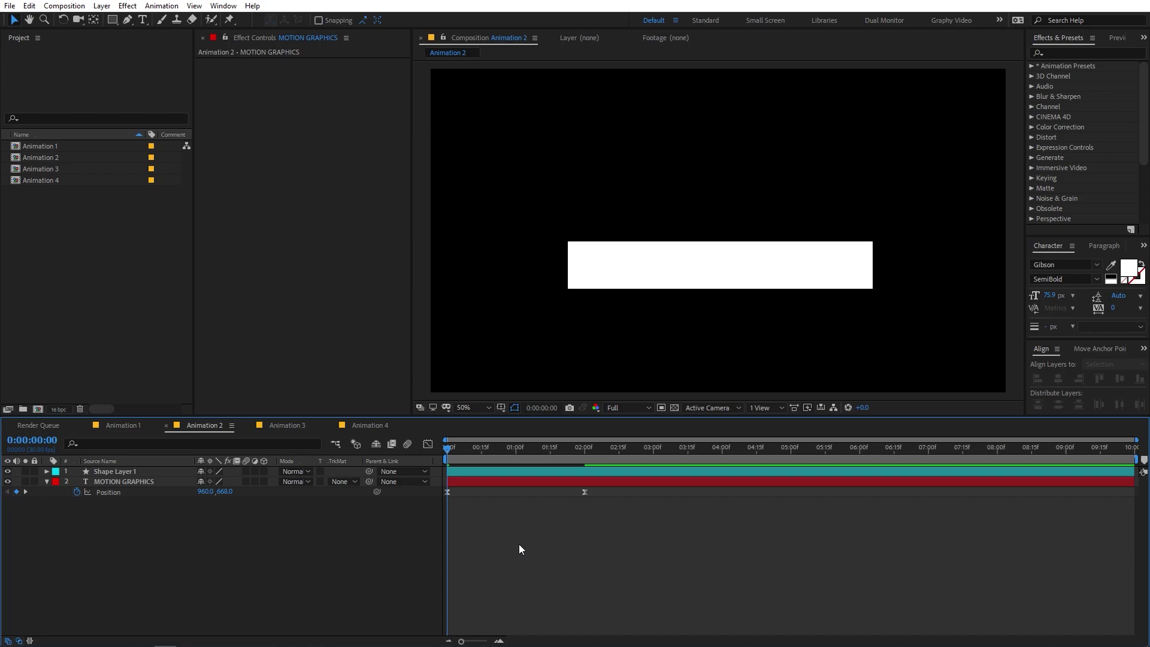
Preview the rising text, and shorten the motion by moving the end Position keyframe to about 1:05
key(space)
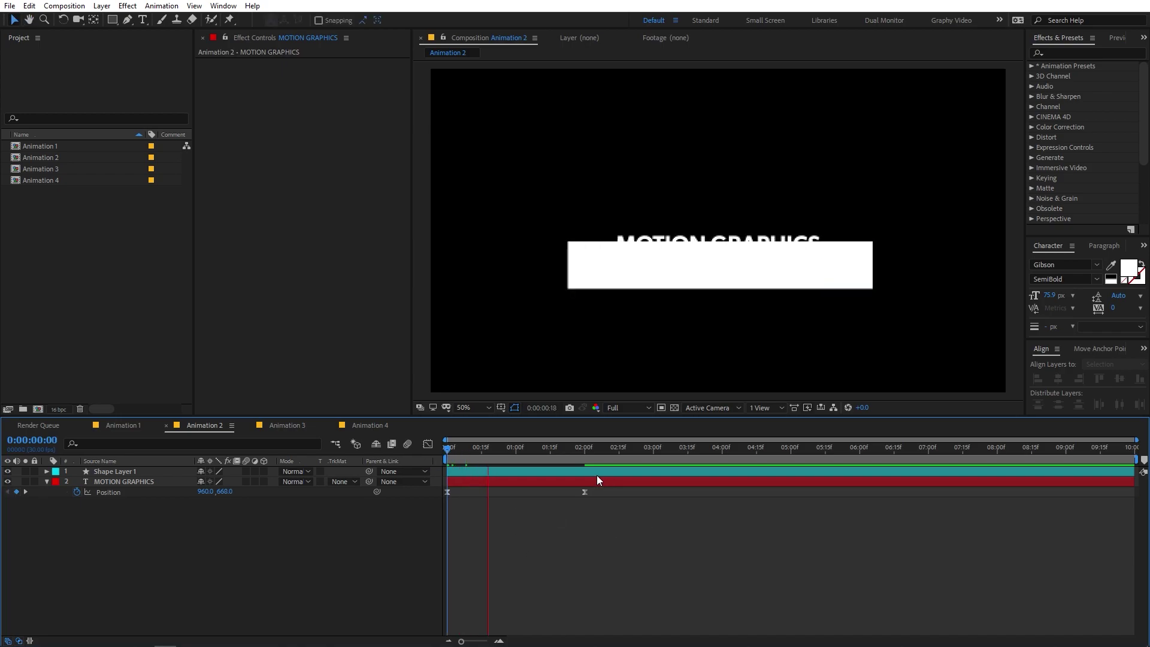
click(583, 456)
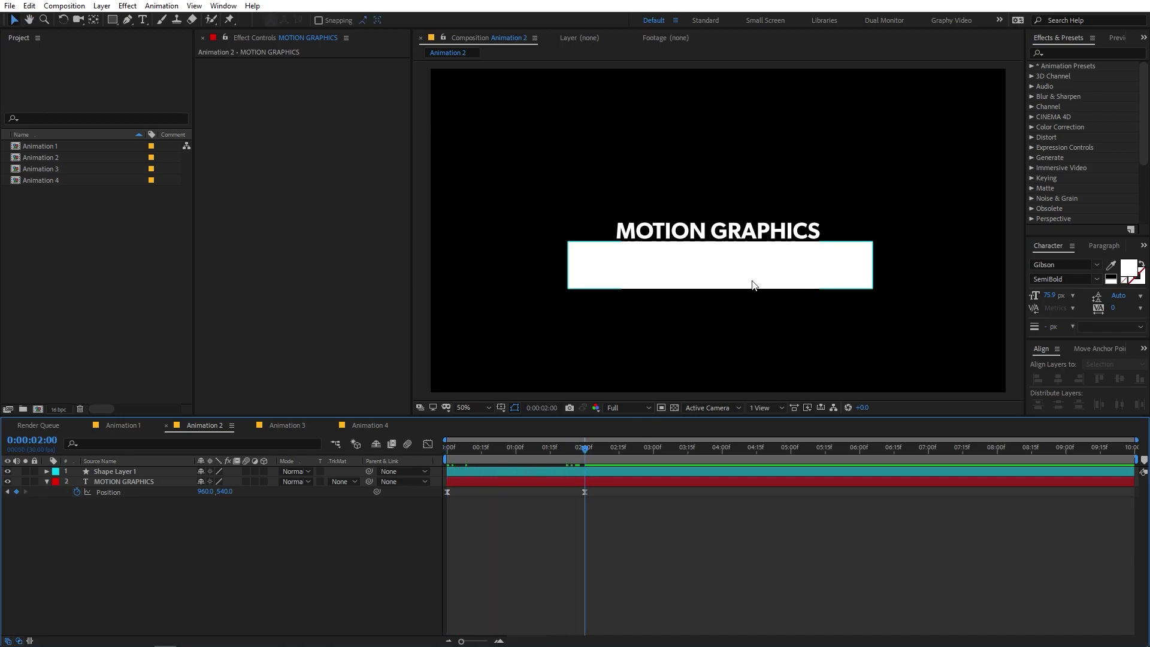
drag(585, 492, 529, 492)
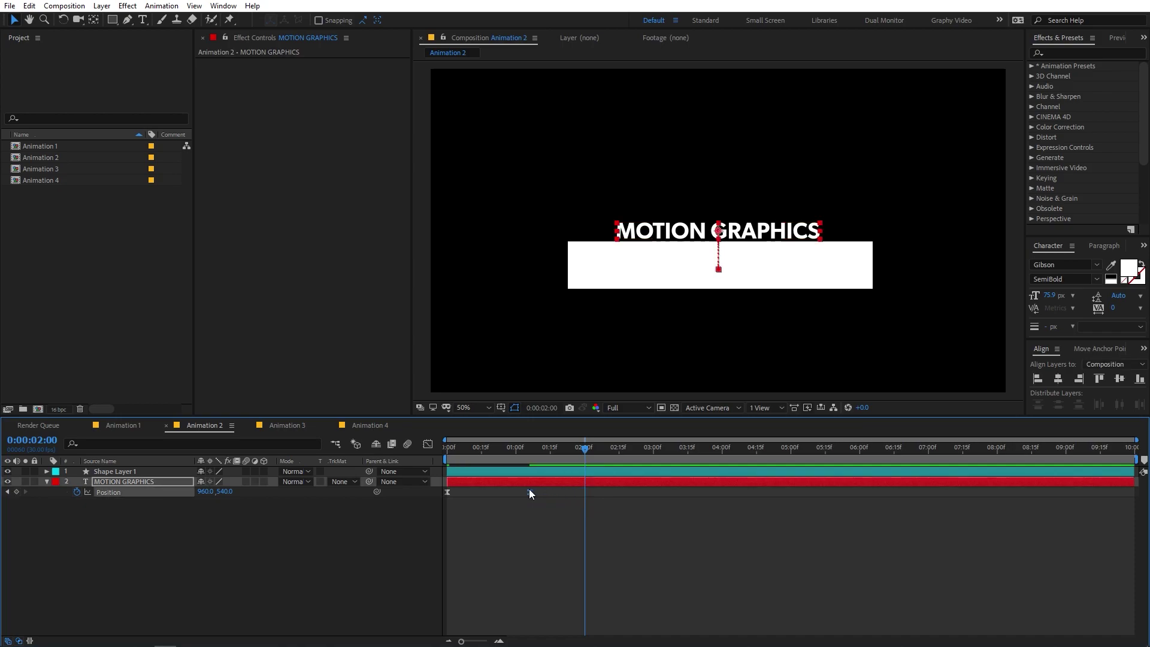
Set the MOTION GRAPHICS layer's track matte to Alpha Inverted Matte "Shape Layer 1" and preview the text's reveal
click(344, 514)
click(346, 482)
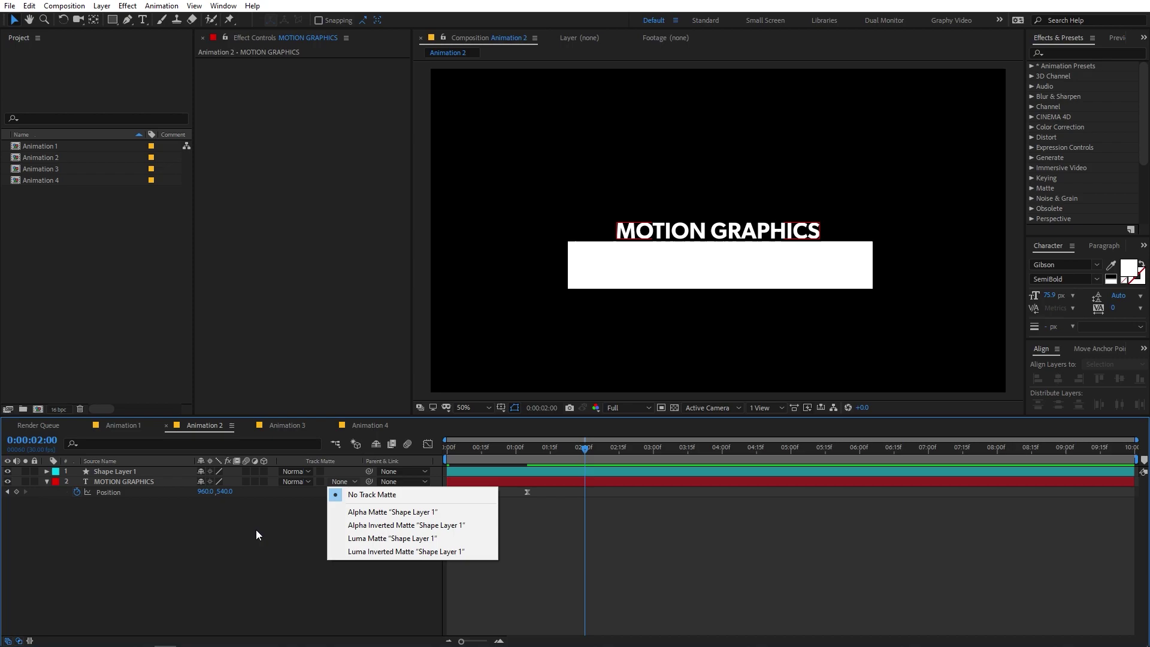
click(340, 493)
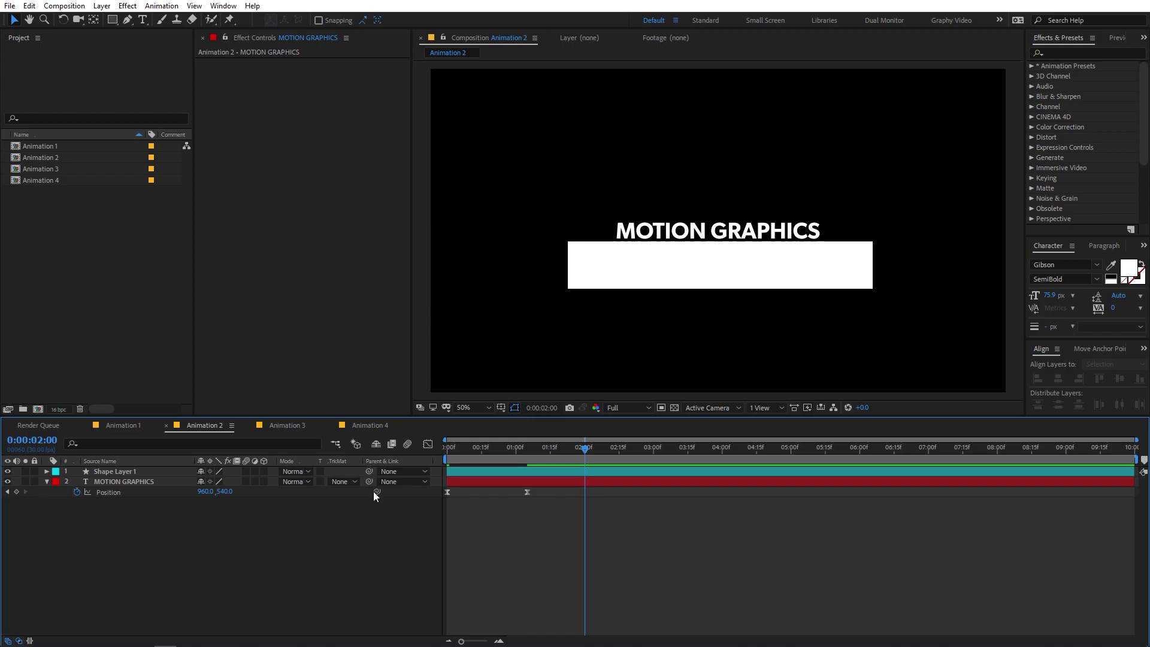
click(347, 481)
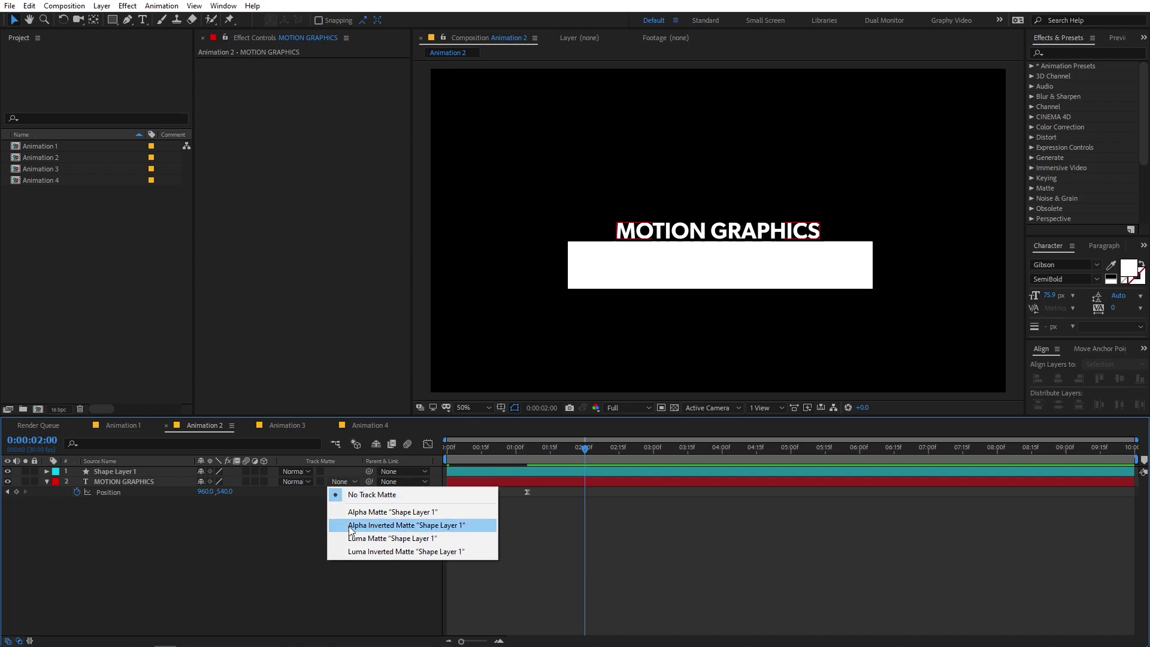
click(380, 527)
drag(577, 448, 447, 455)
key(space)
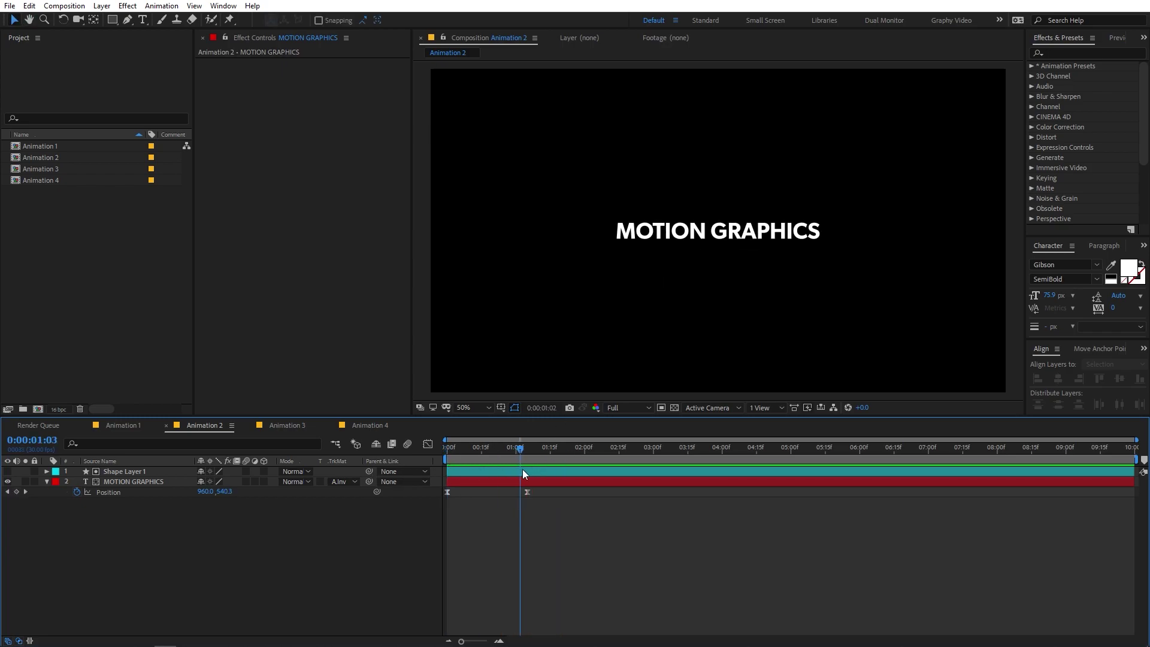
key(space)
Move the rectangle up over the text at 1:05 and switch the text's track matte to Alpha Matte "Shape Layer 1"
click(506, 472)
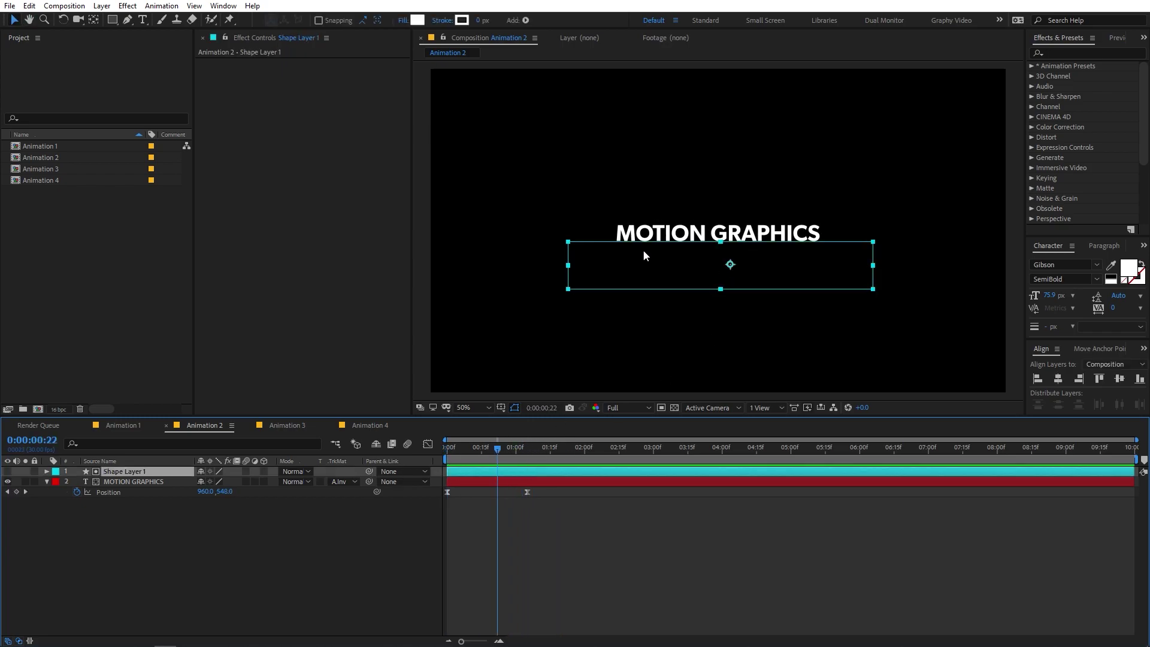
drag(500, 451, 526, 457)
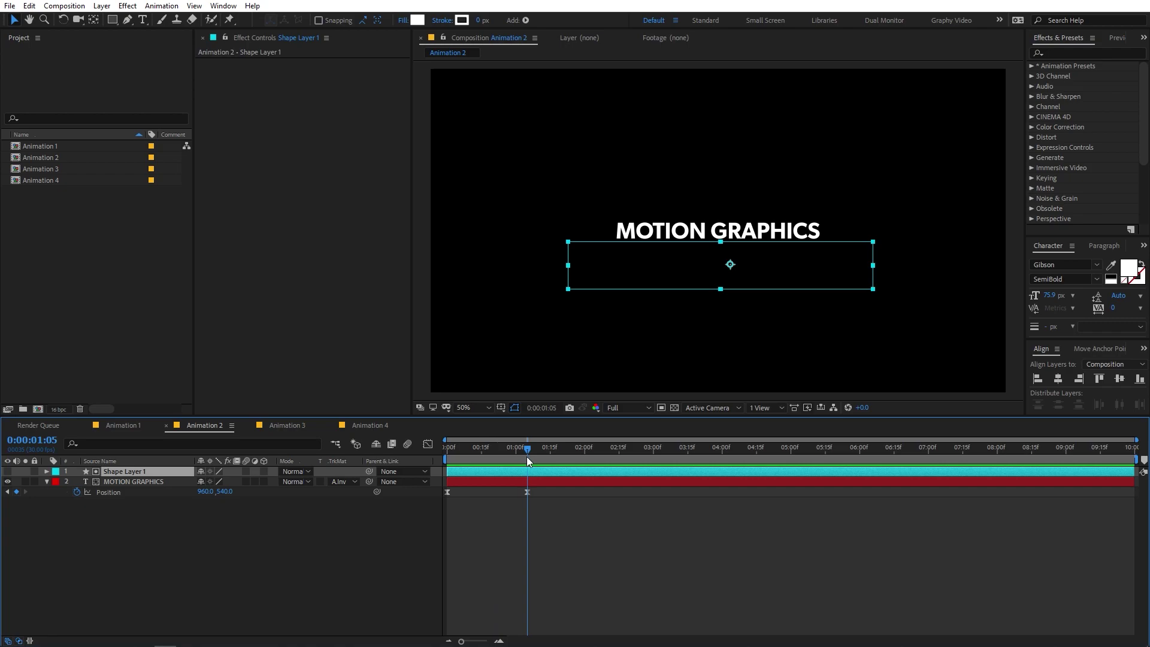
click(753, 254)
drag(755, 257, 753, 225)
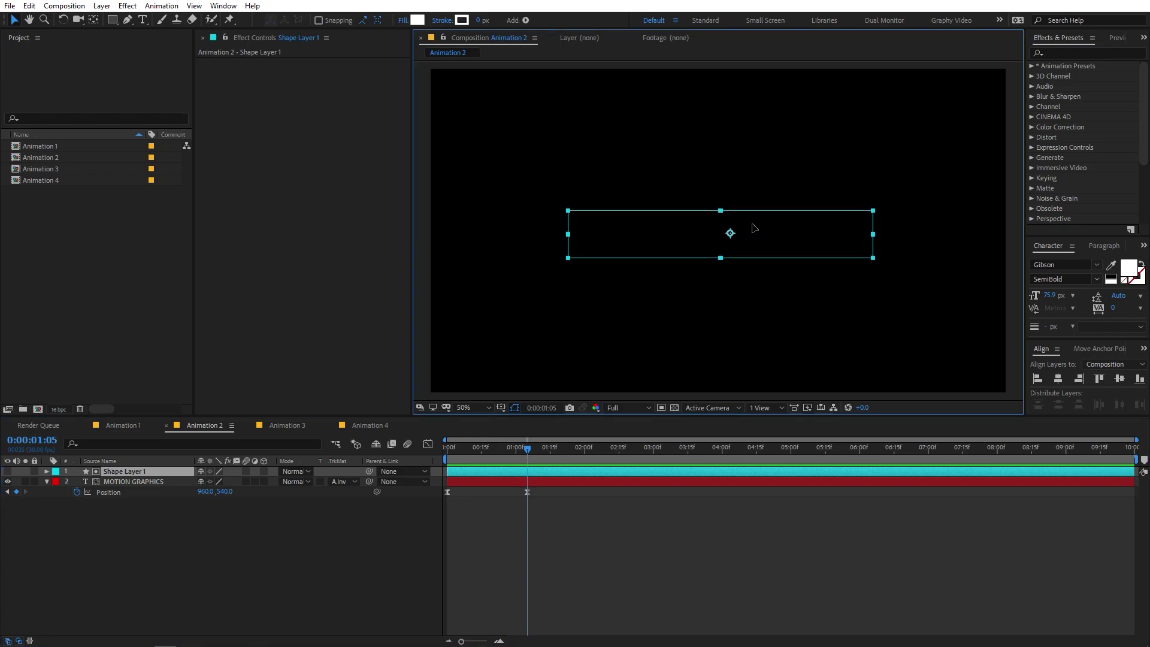
click(351, 481)
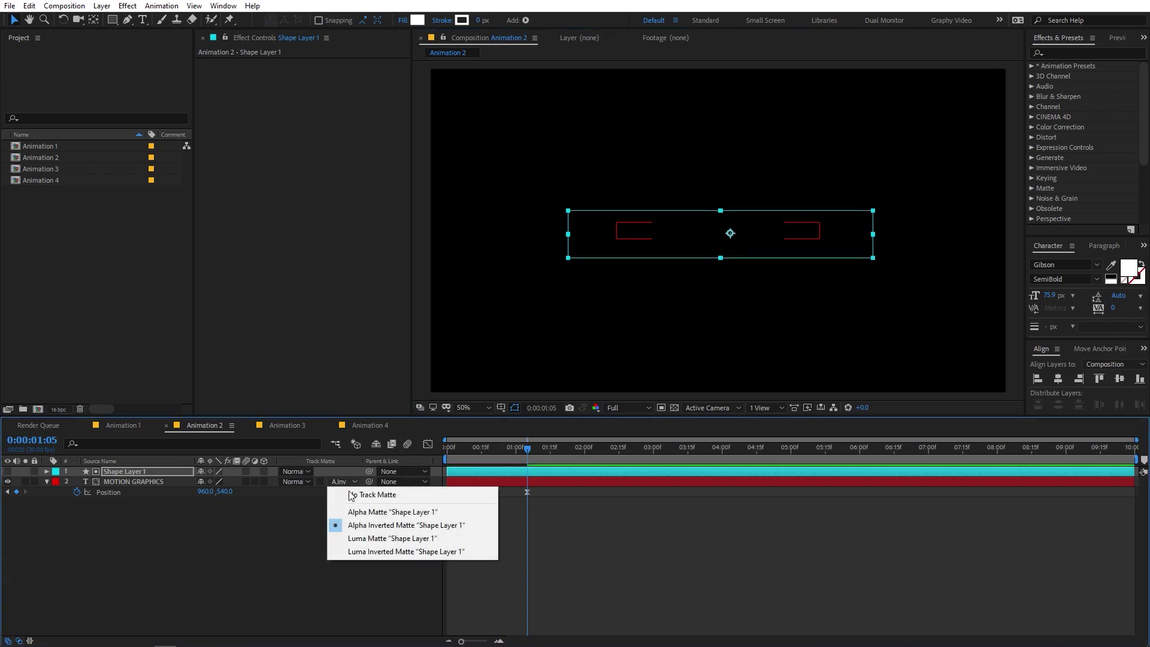
click(369, 513)
Preview the text rising into view inside the rectangle's matte area
click(556, 545)
drag(531, 458, 444, 462)
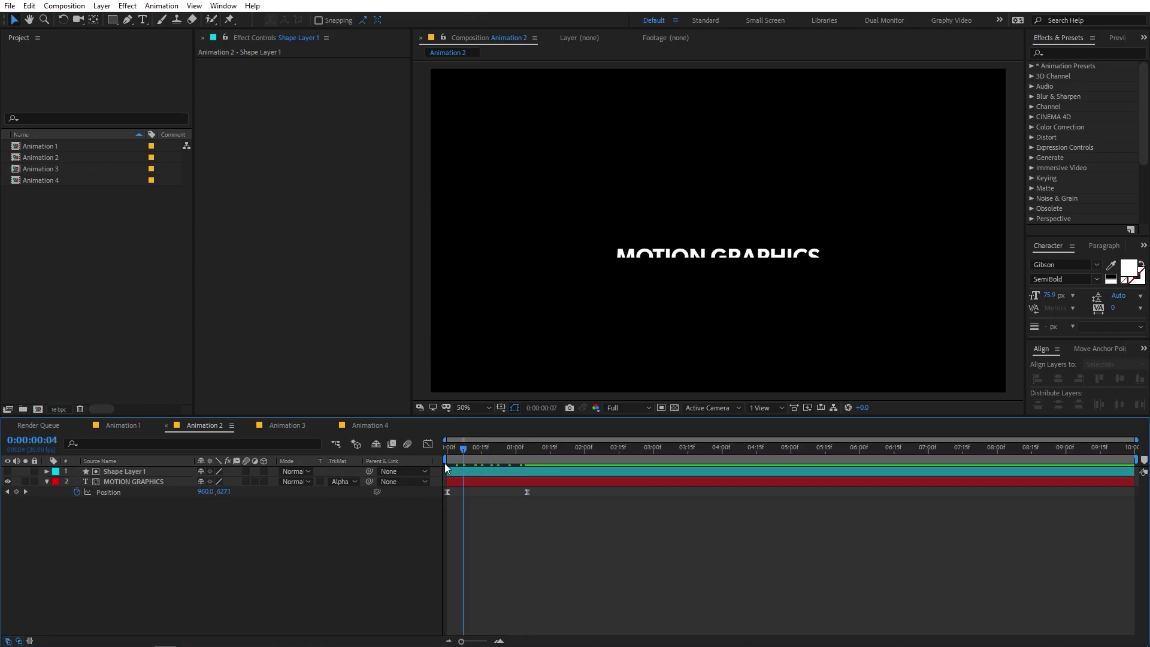
key(space)
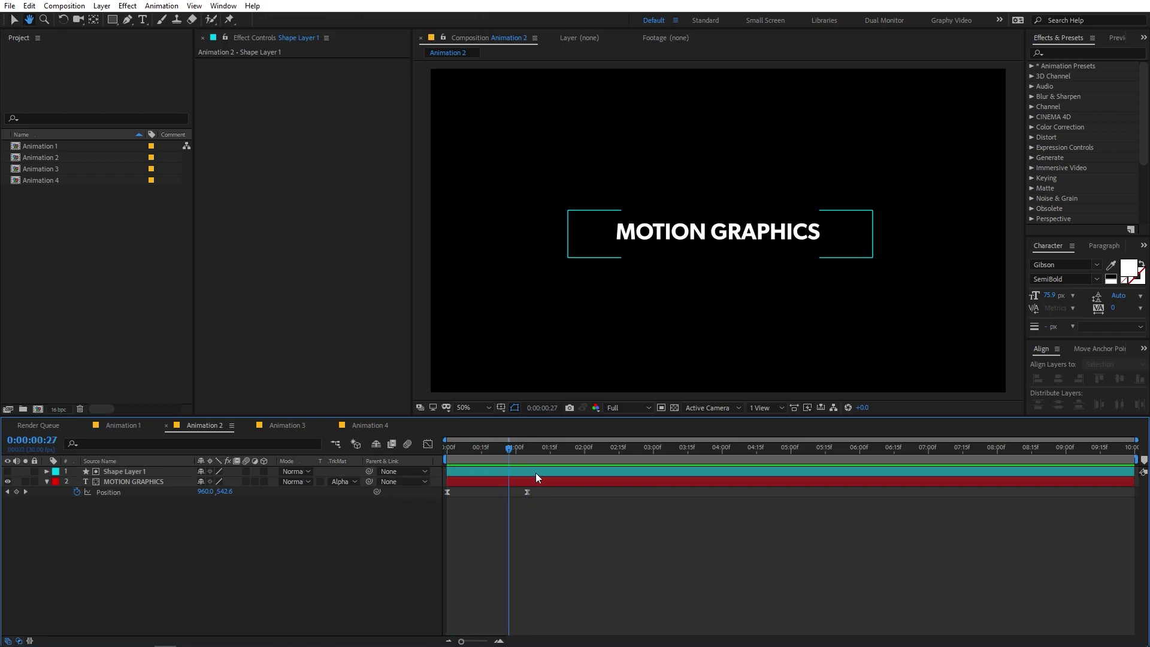
click(536, 472)
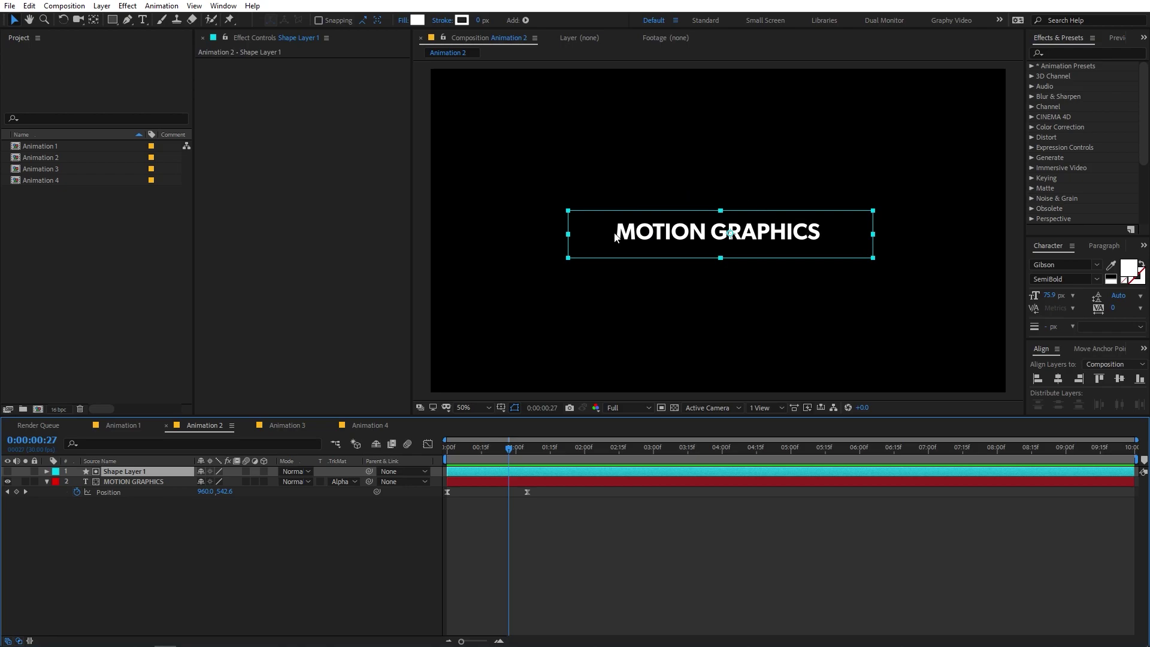
drag(509, 448, 275, 462)
key(space)
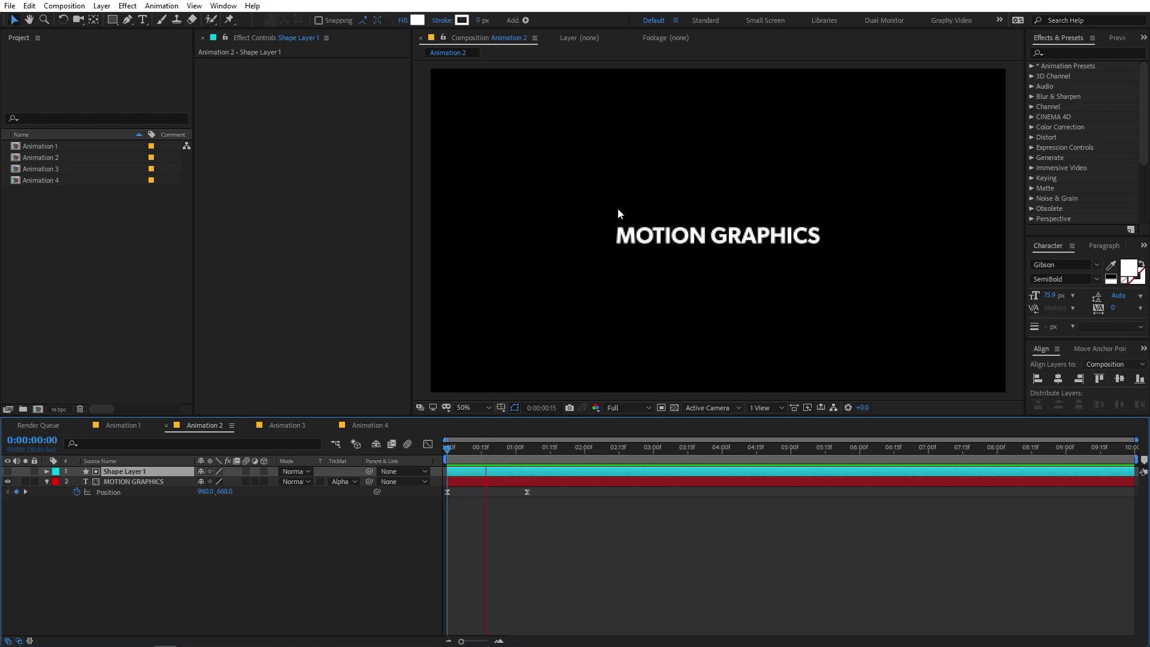
click(336, 460)
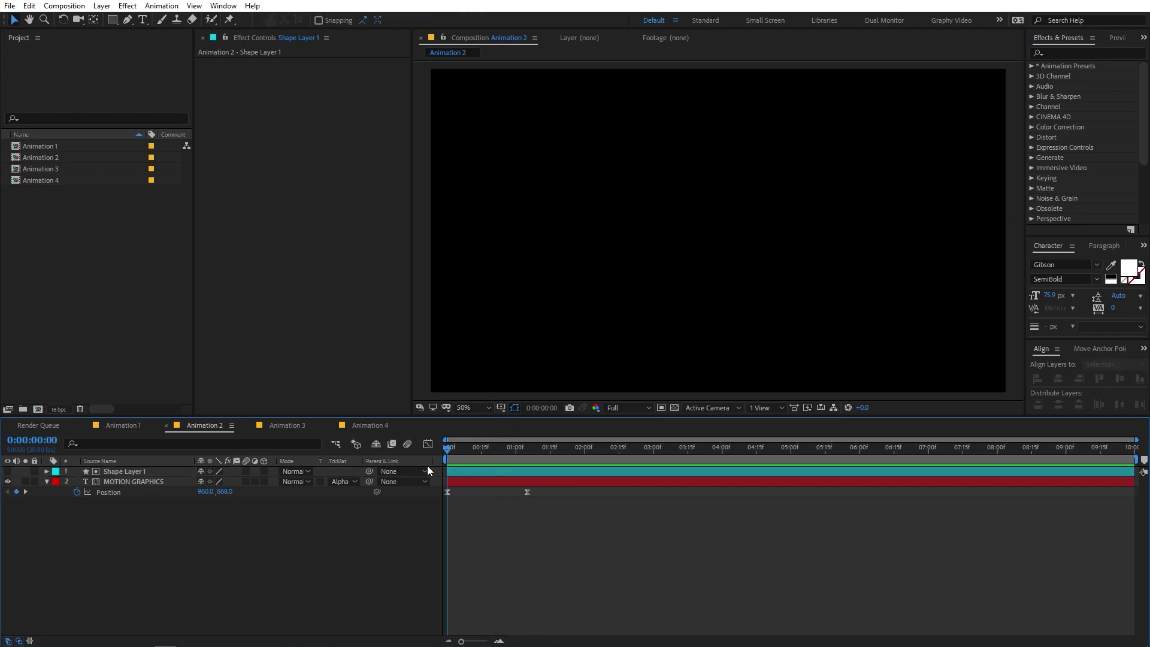
drag(448, 467, 523, 466)
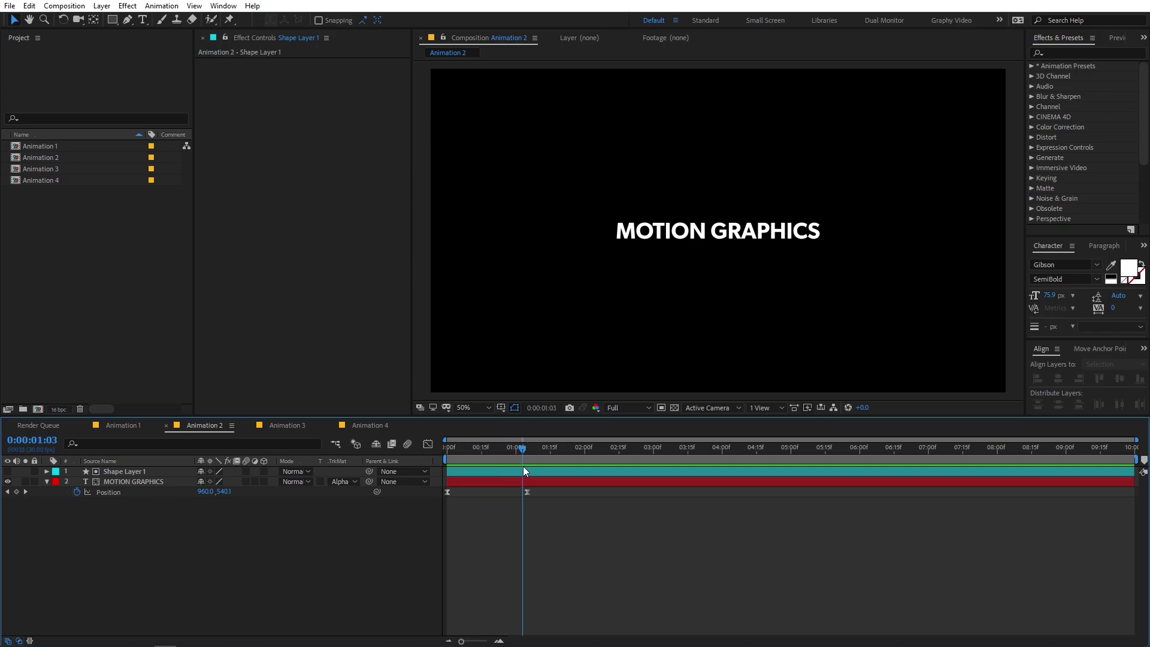
Set the text layer to No Track Matte and delete the rectangle's shape layer
click(344, 482)
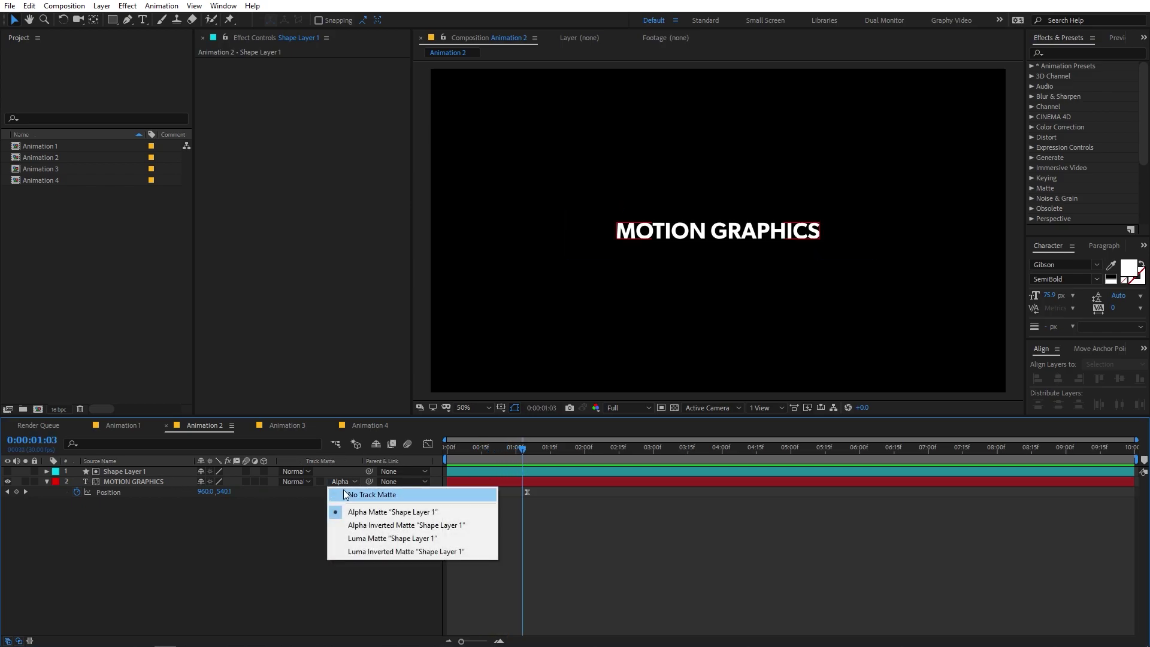
click(375, 494)
click(100, 472)
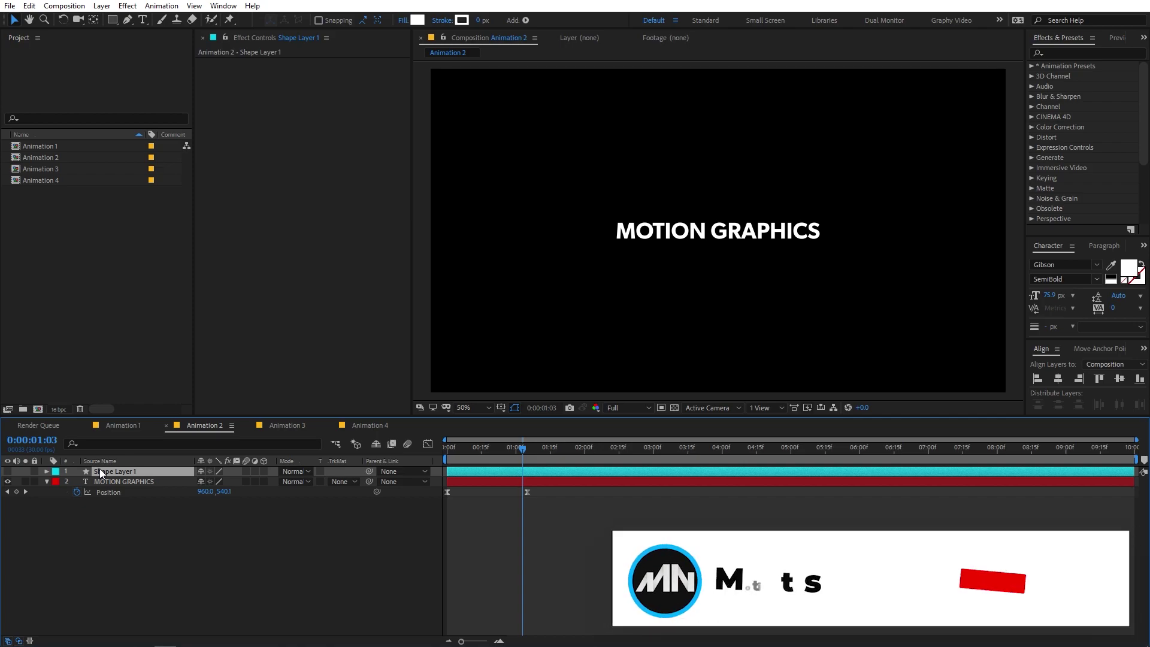
key(Delete)
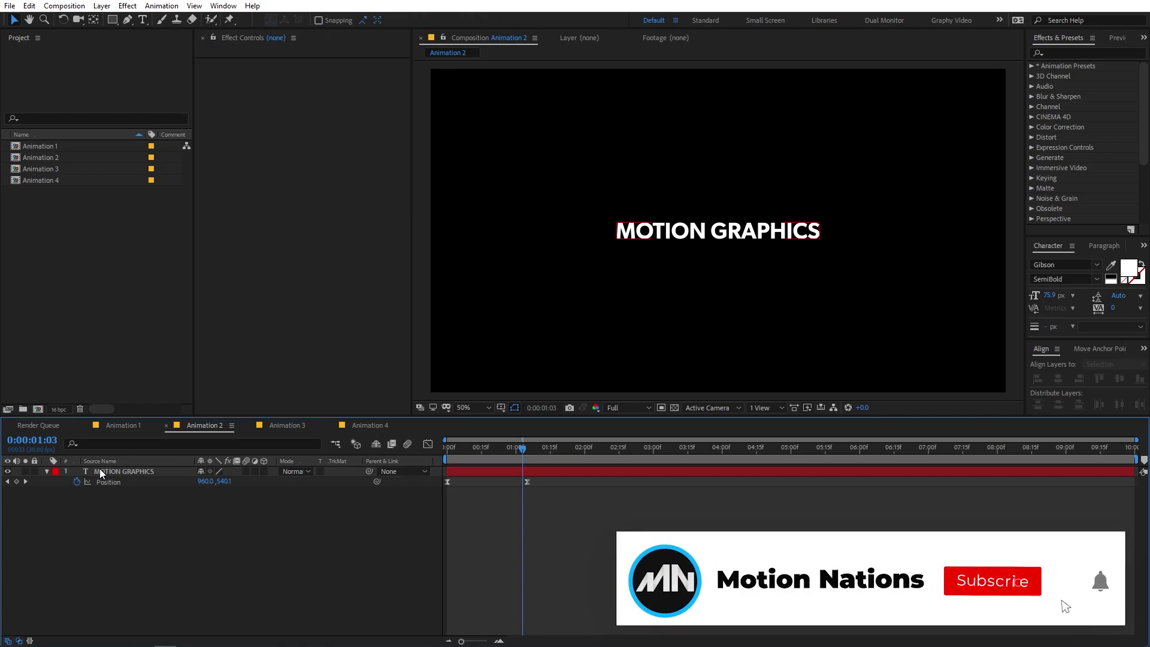
Draw a closed white shape with the Pen tool, with a zigzag upper edge along the text and its body below
click(127, 20)
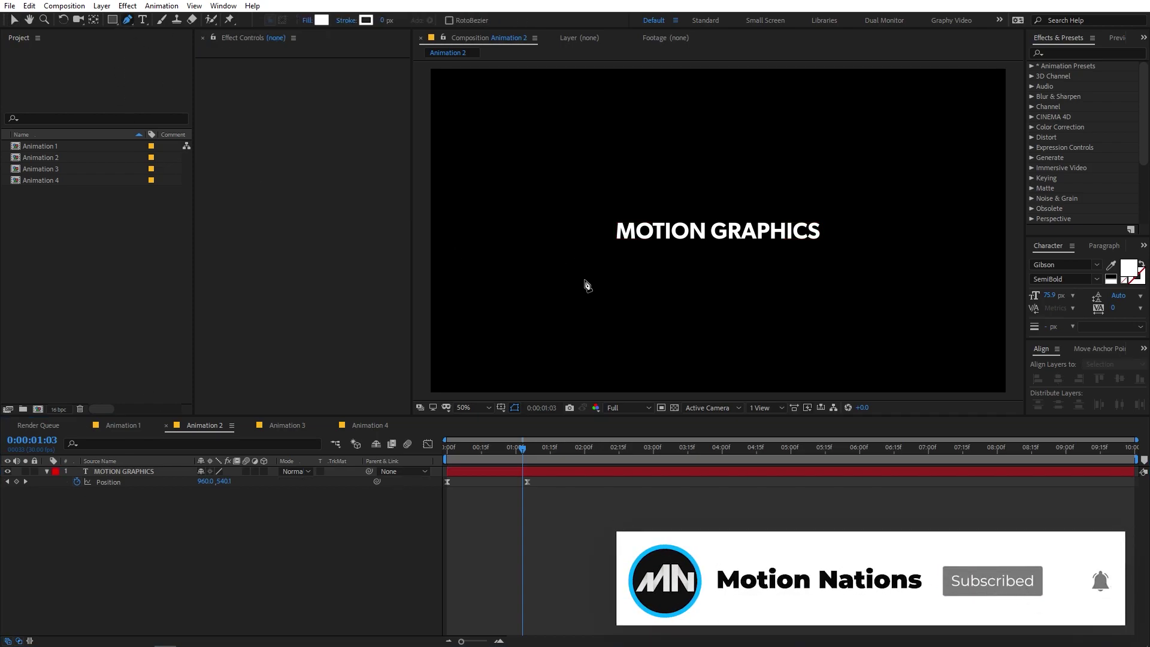
click(584, 279)
click(580, 216)
click(652, 253)
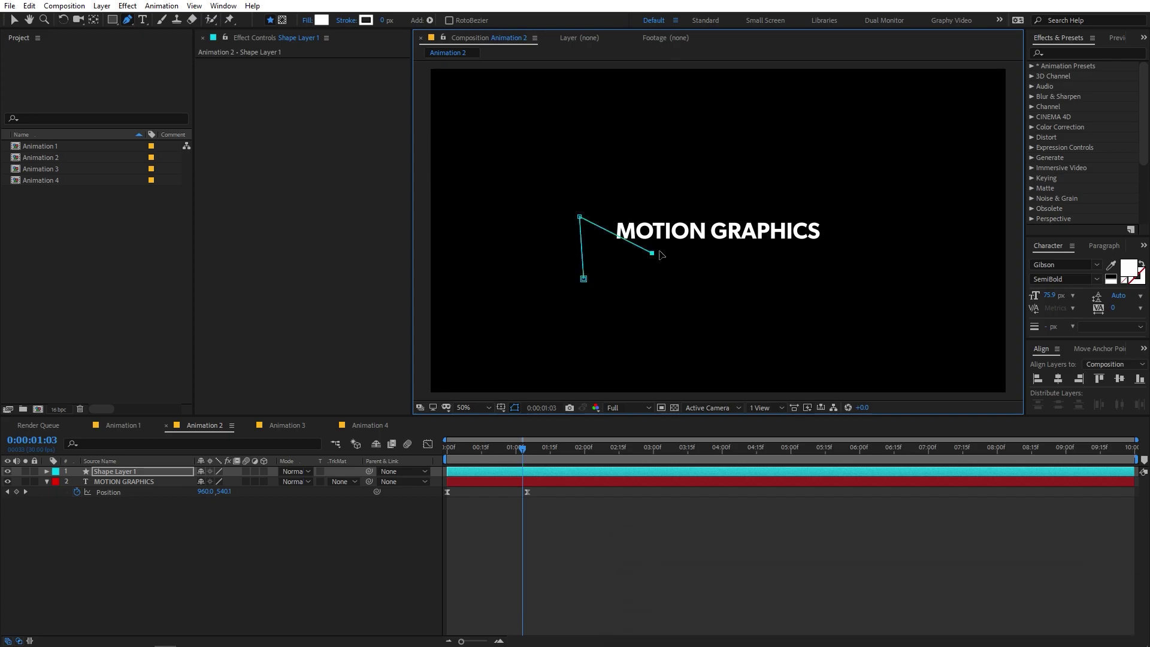
click(749, 230)
click(807, 257)
click(837, 216)
click(853, 299)
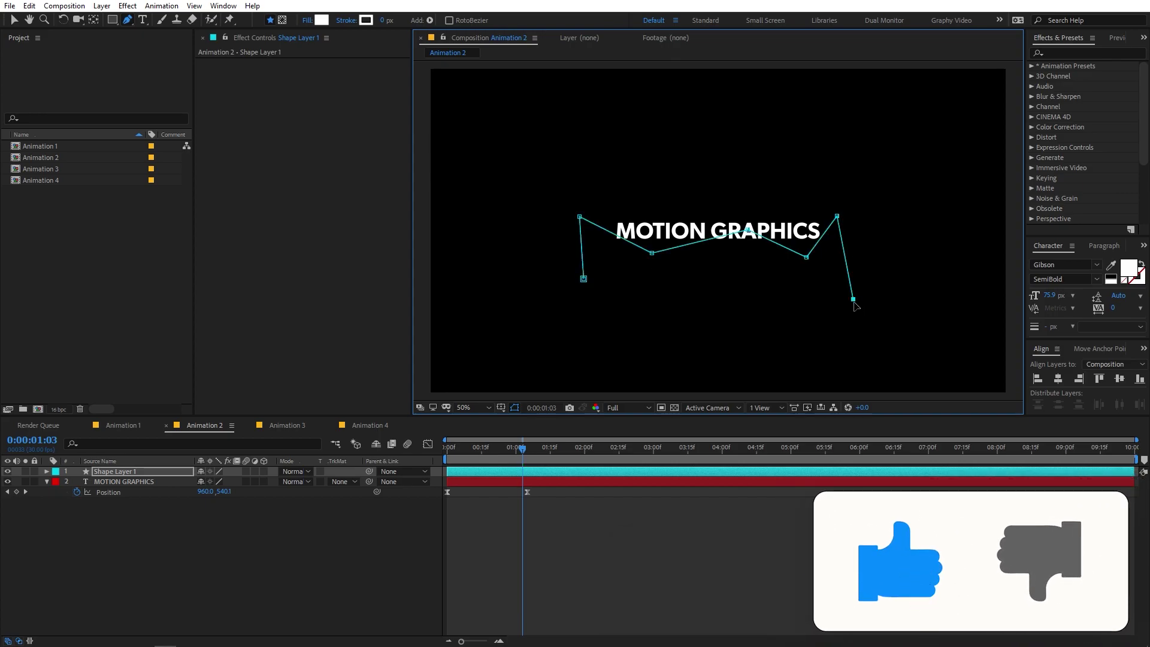
click(589, 329)
click(584, 279)
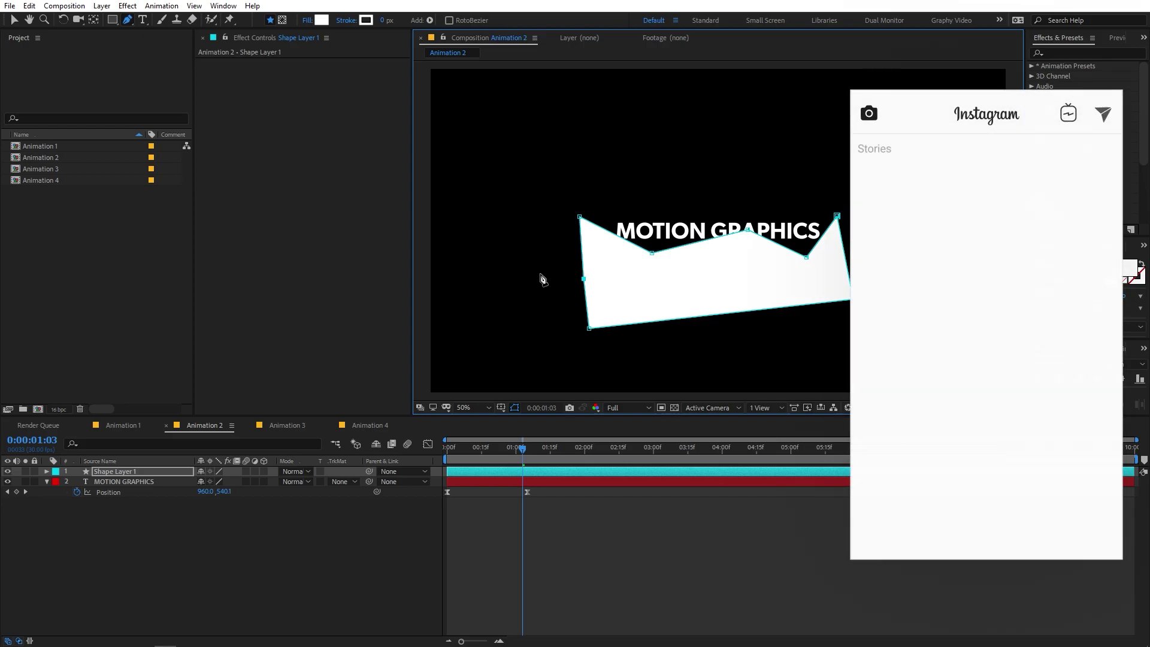
Keep the shape's Solid Color fill and move its zigzag edge points just below the MOTION GRAPHICS letters
click(307, 19)
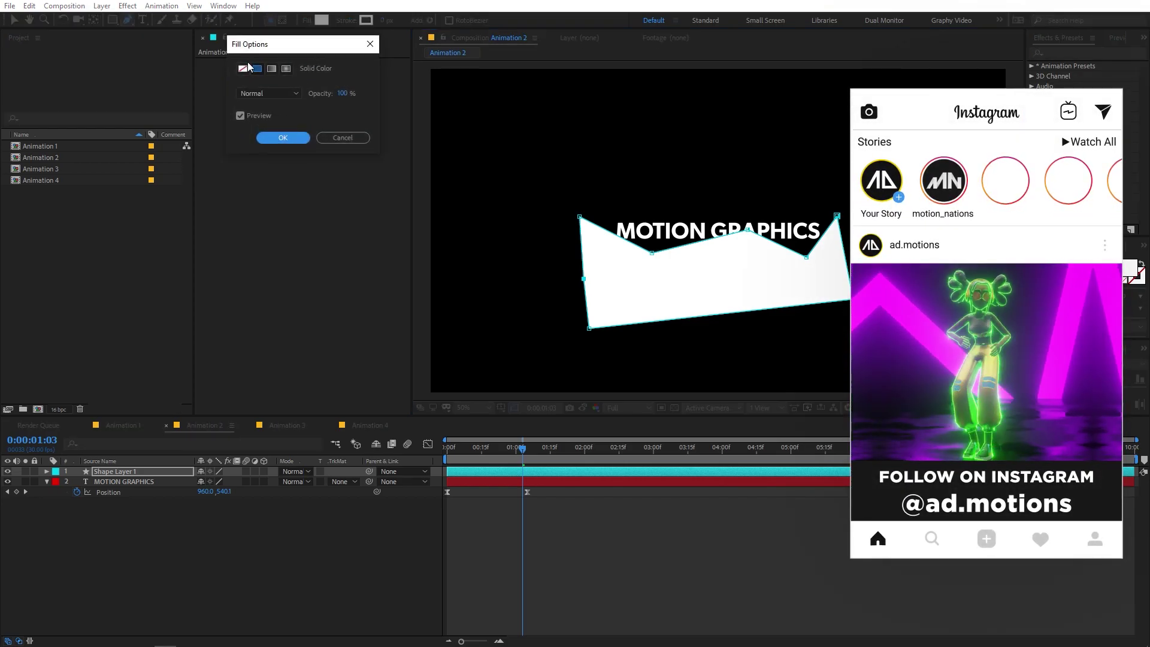
click(283, 138)
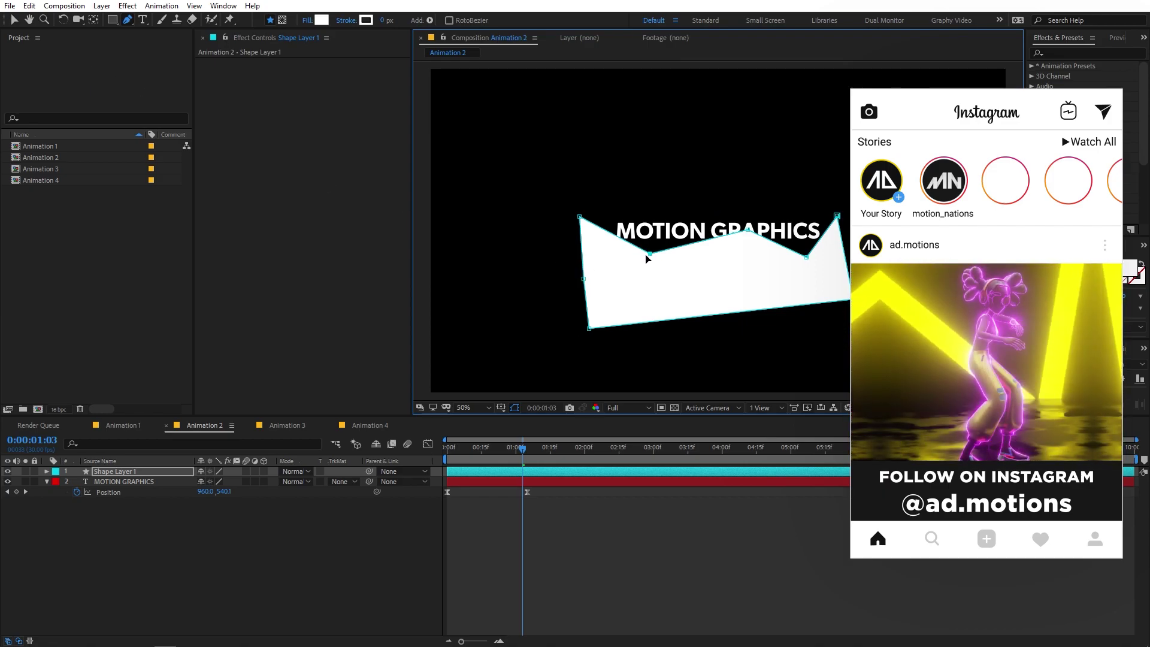
drag(646, 254, 638, 255)
drag(748, 230, 727, 242)
drag(806, 258, 804, 258)
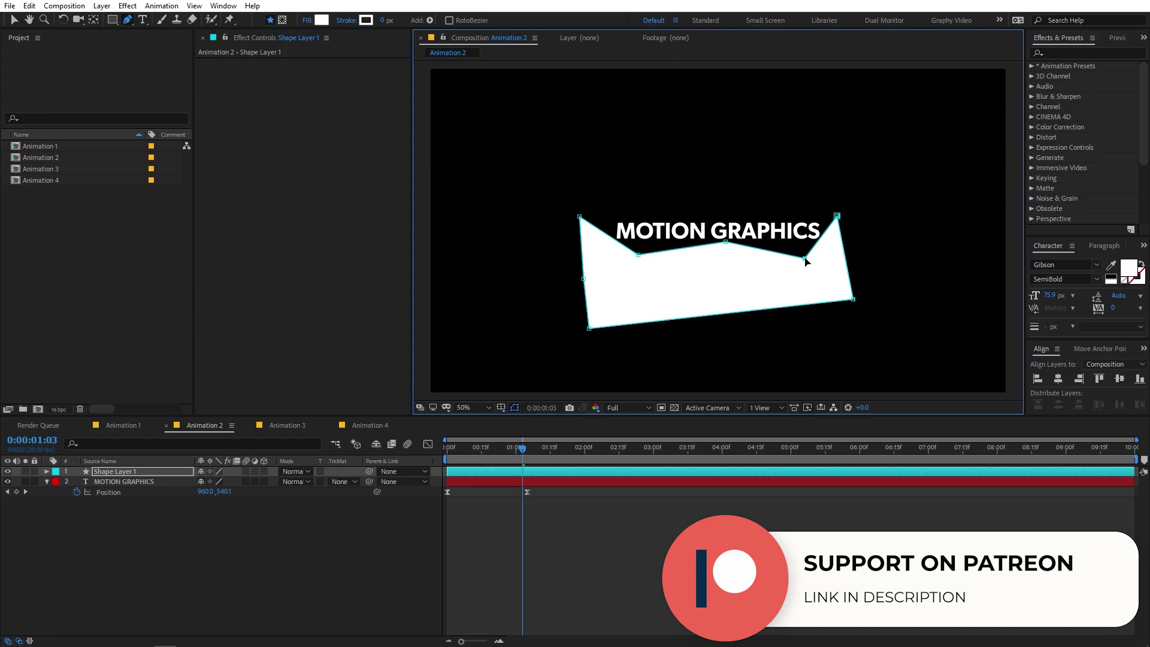
Set the text's track matte to Alpha Inverted Matte "Shape Layer 1" and scrub through the reveal from the zigzag edge
click(552, 519)
drag(452, 455, 575, 472)
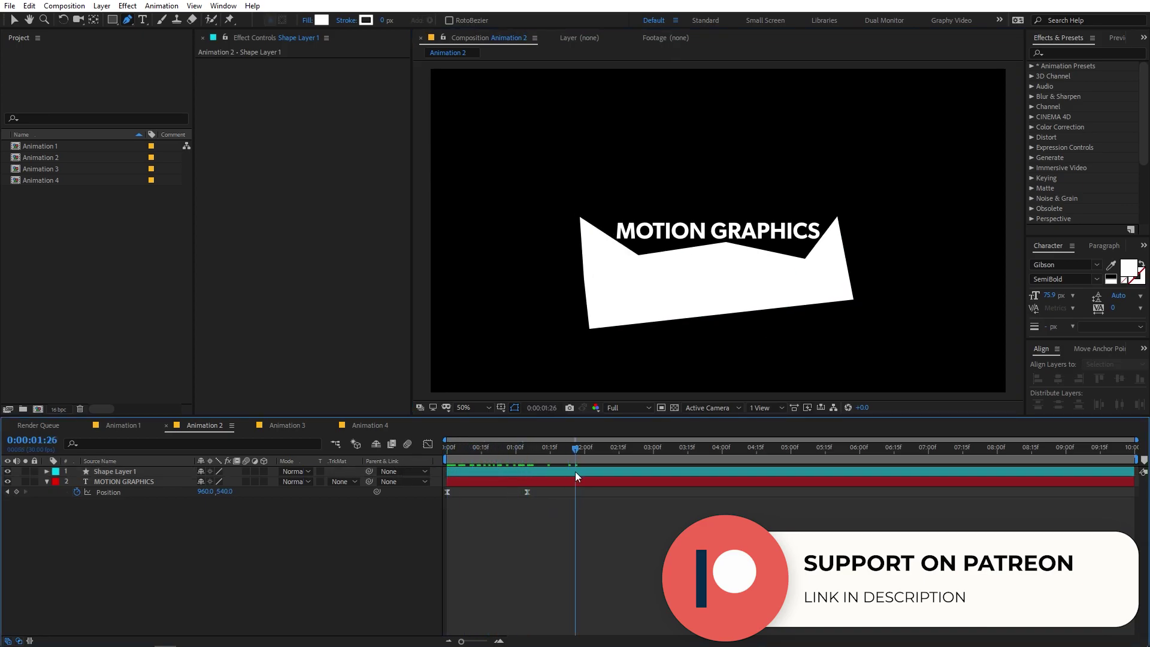
click(333, 482)
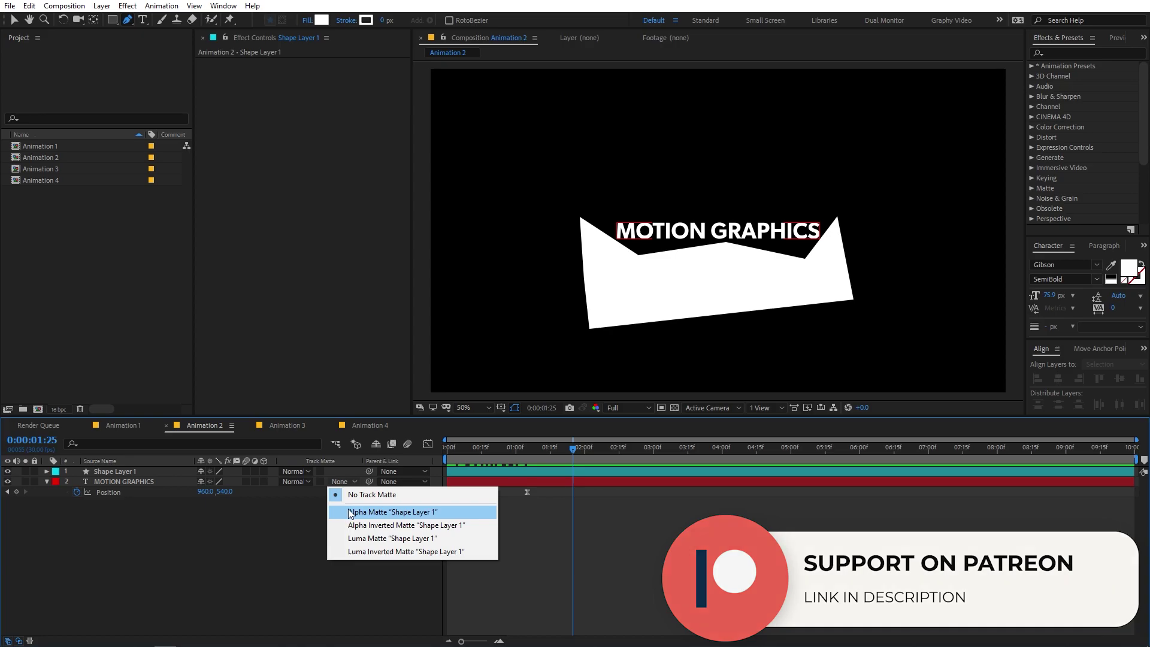
click(393, 525)
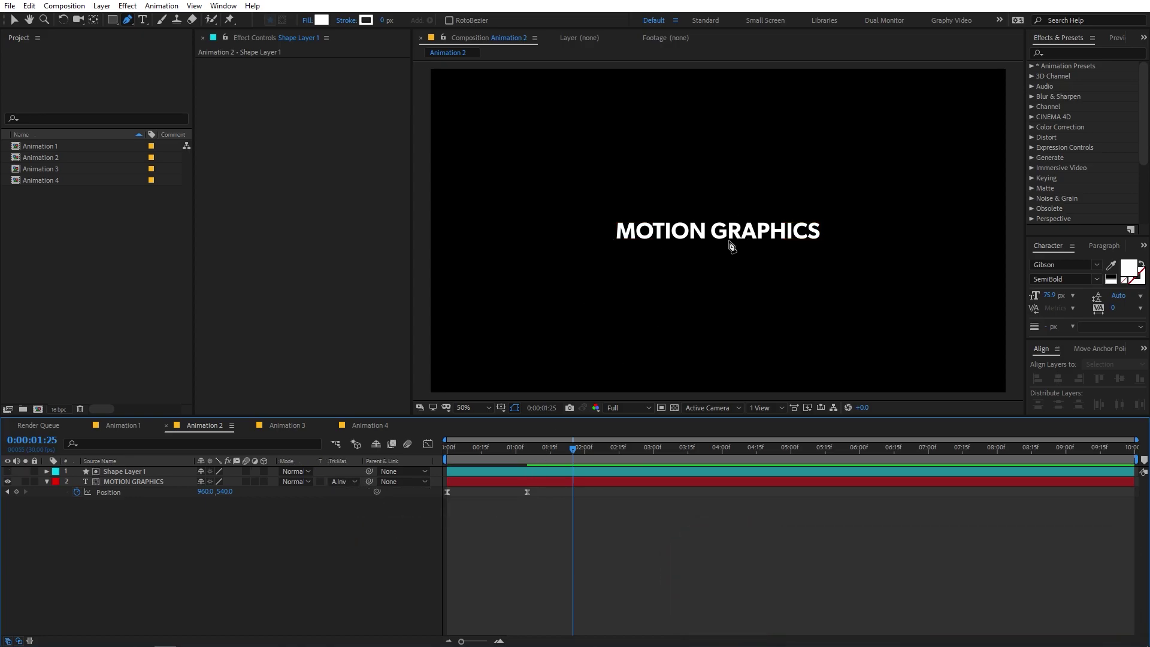
drag(567, 461, 262, 469)
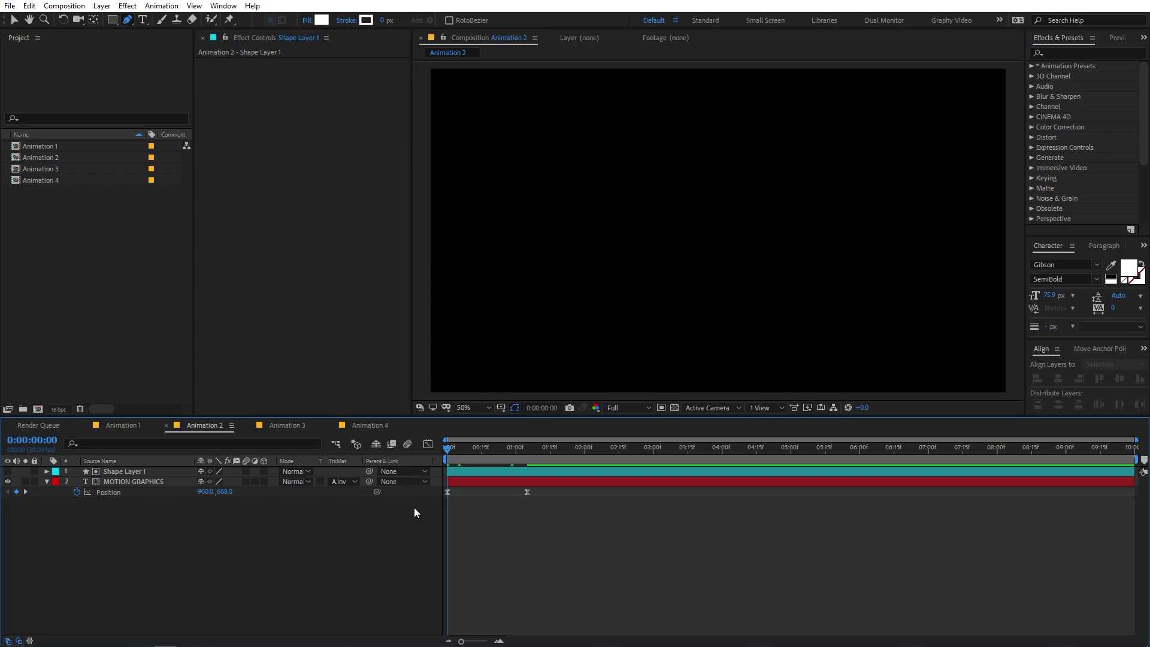
mouse_move(471, 457)
mouse_down()
mouse_move(515, 451)
mouse_move(452, 458)
mouse_move(502, 466)
mouse_move(459, 474)
mouse_move(471, 478)
mouse_up()
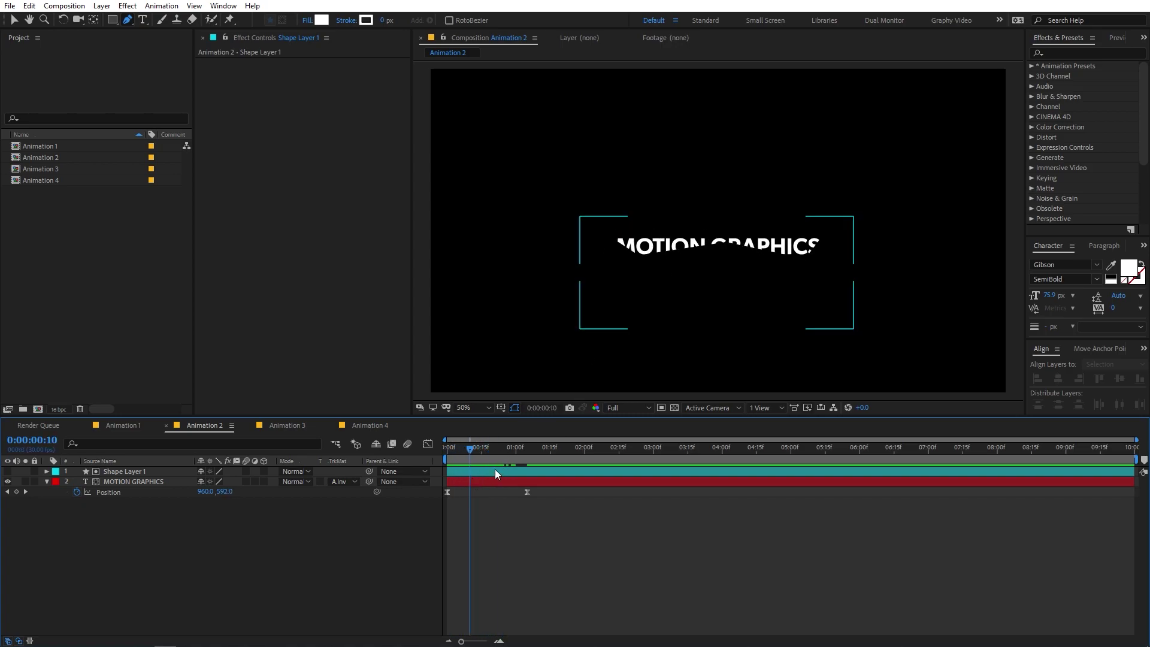
drag(495, 457, 520, 455)
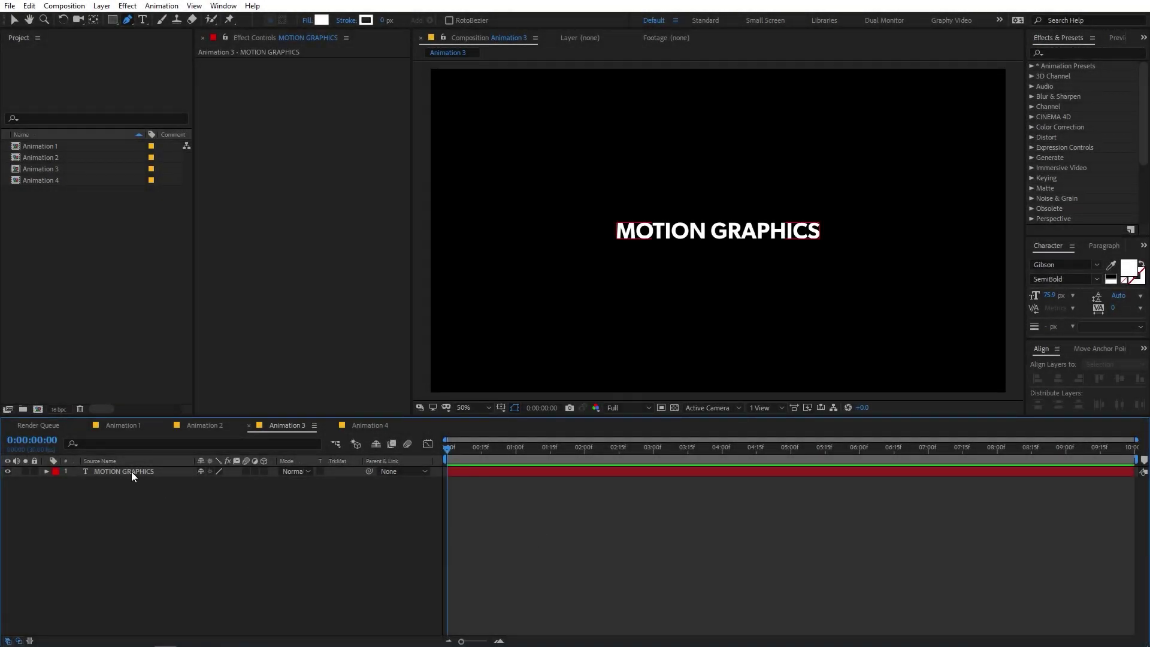
Keyframe the Scale of the MOTION GRAPHICS text in Animation 3 from 0% at 0:00 to 100% at 1:01
click(132, 473)
key(s)
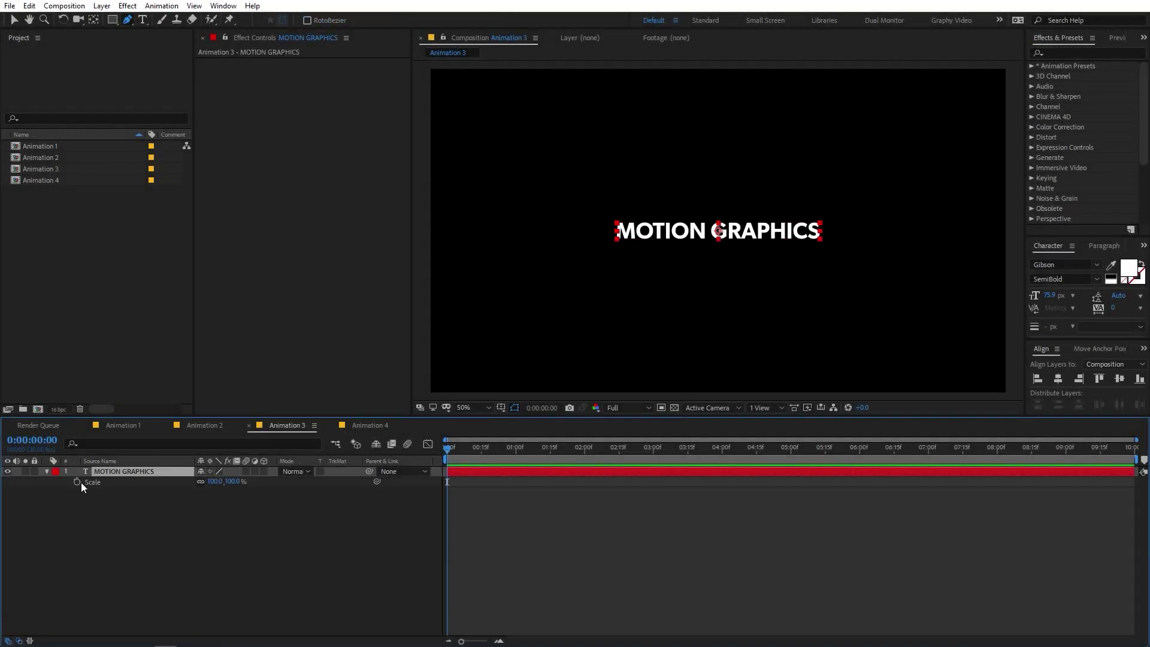
click(76, 481)
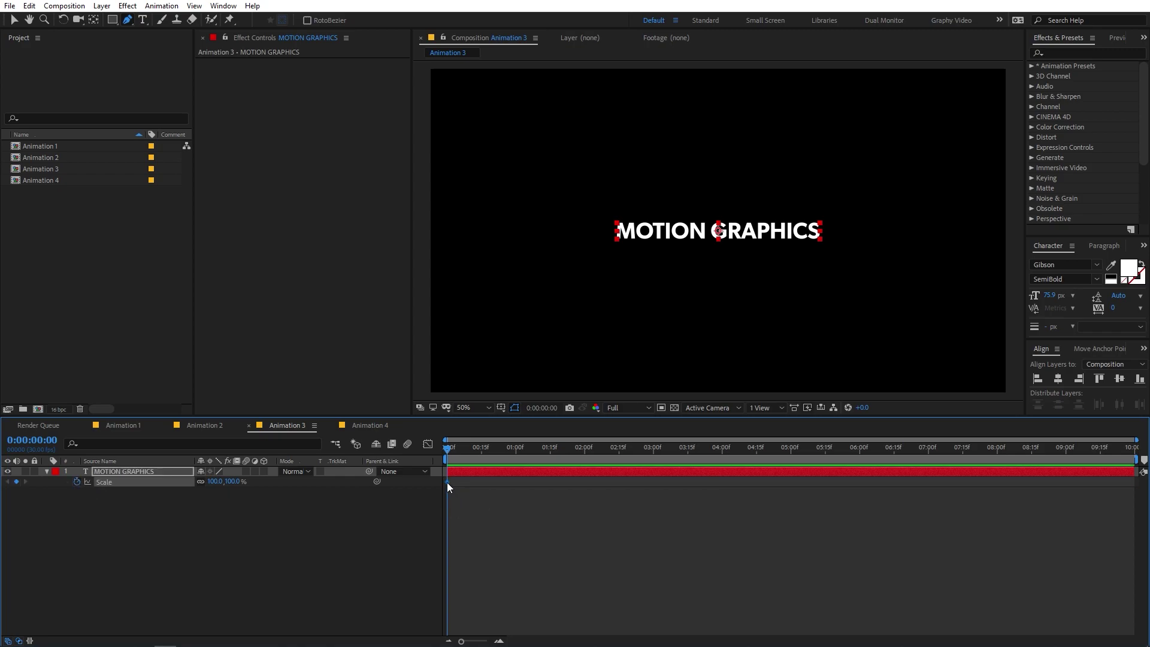
drag(447, 483, 519, 486)
click(216, 483)
text(0)
key(Return)
click(415, 532)
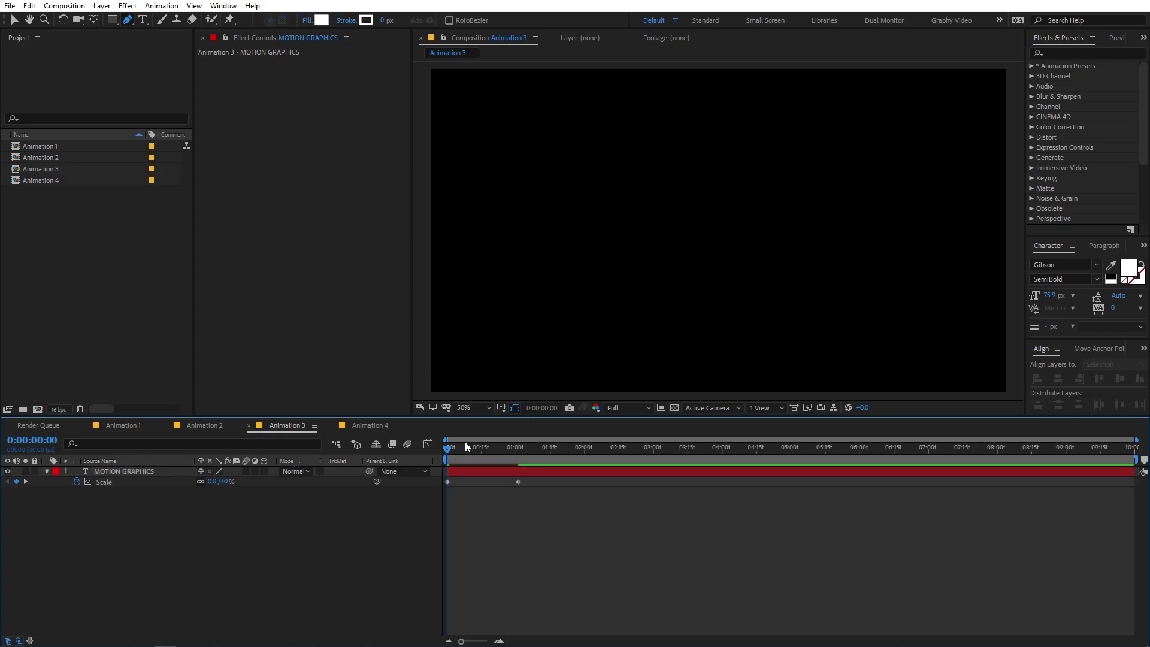
Ease both Scale keyframes of the MOTION GRAPHICS text and shape their speed graph with an early peak and long slowdown
drag(466, 448, 431, 455)
click(518, 449)
drag(612, 570, 419, 483)
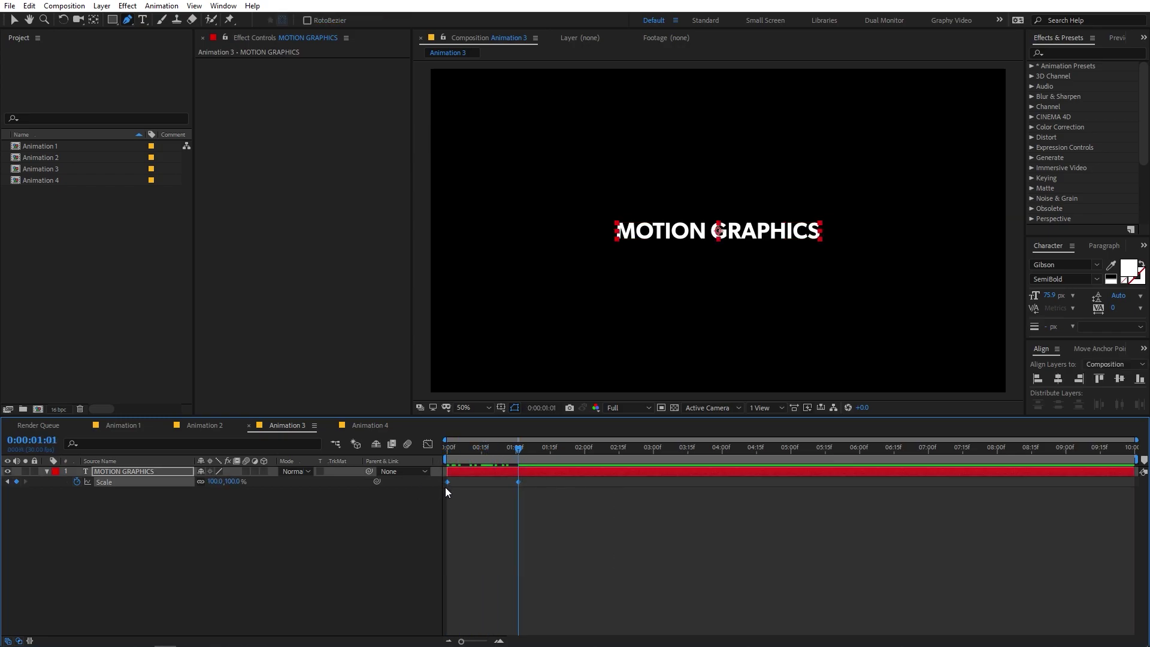
click(428, 444)
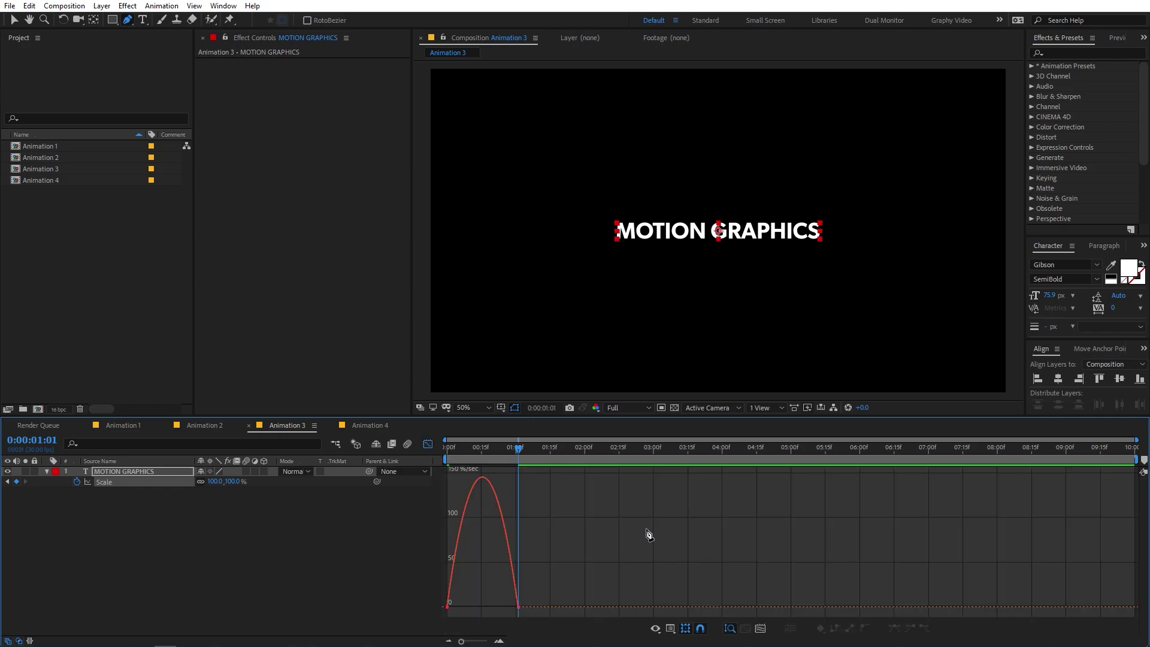
drag(649, 535, 483, 605)
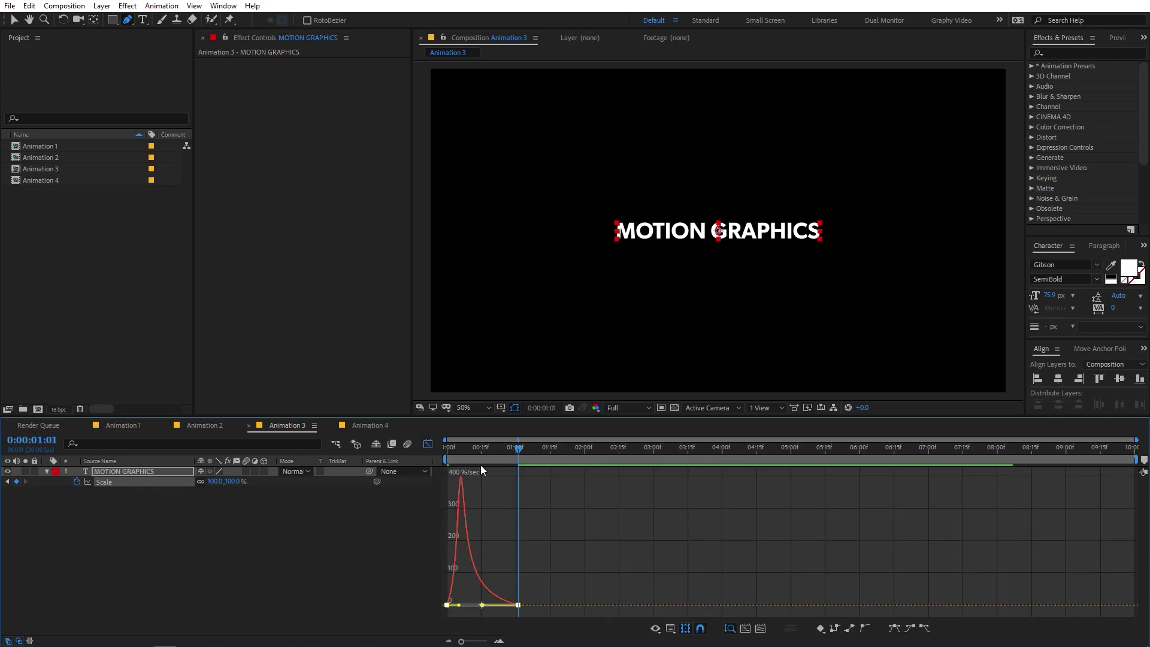
key(Home)
click(428, 444)
Preview the eased scale-up in Animation 3 from the start
key(space)
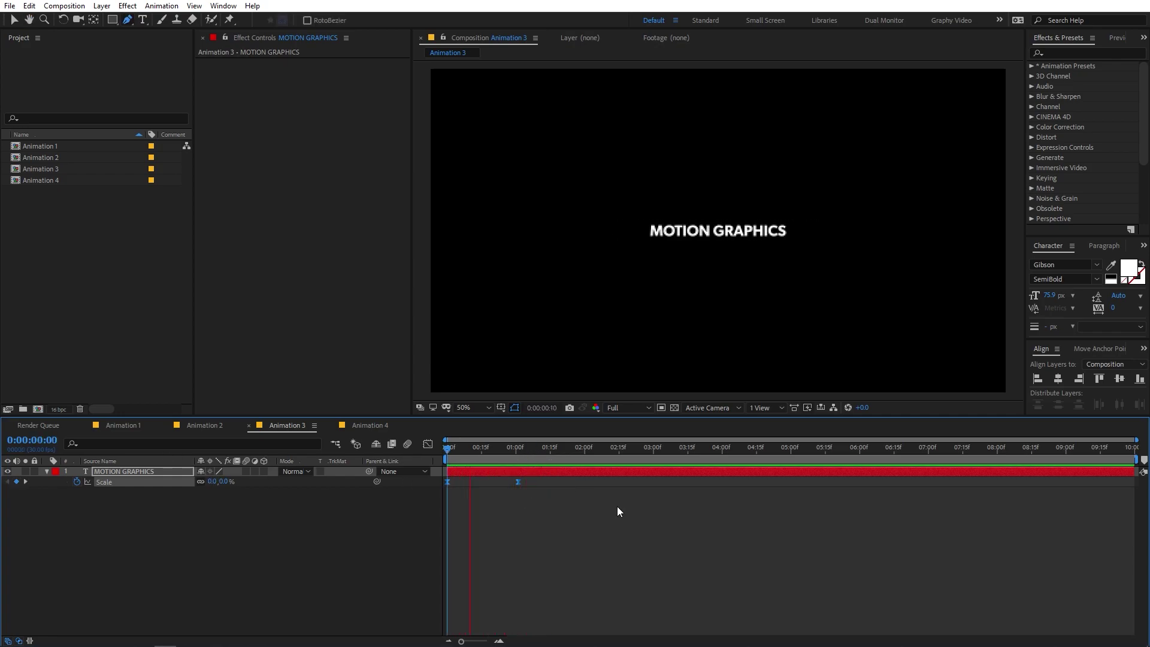
click(527, 482)
key(space)
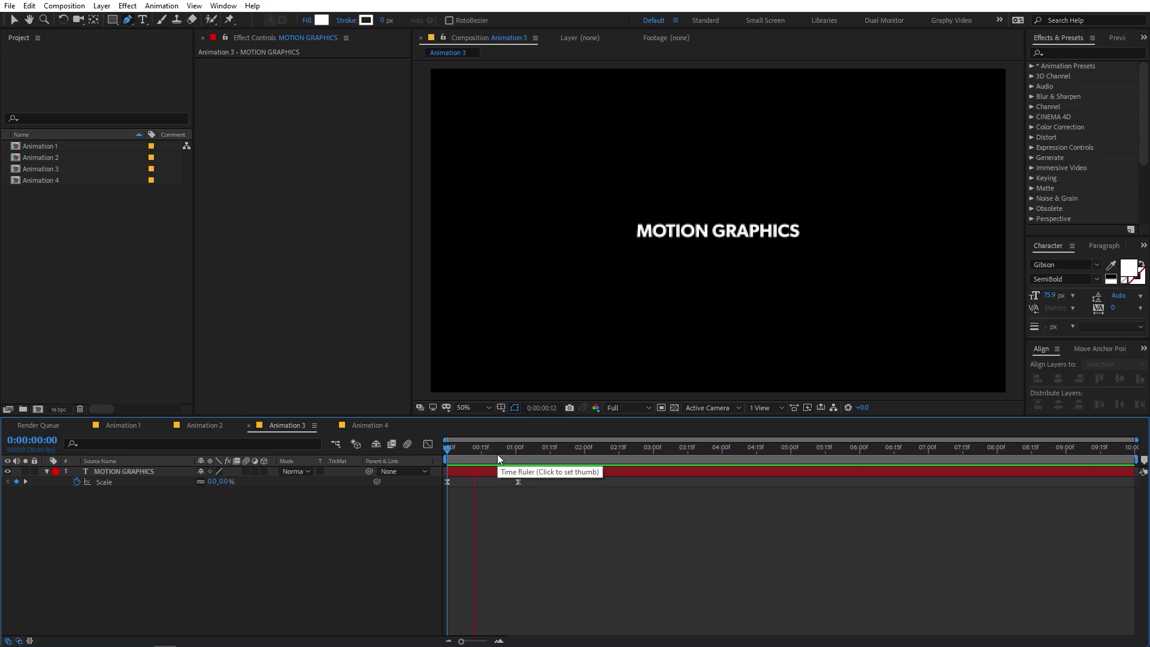
key(space)
Add a 100% Scale keyframe at 1:12 and set the 1:01 Scale keyframe to 210% as an overshoot
drag(447, 450, 518, 459)
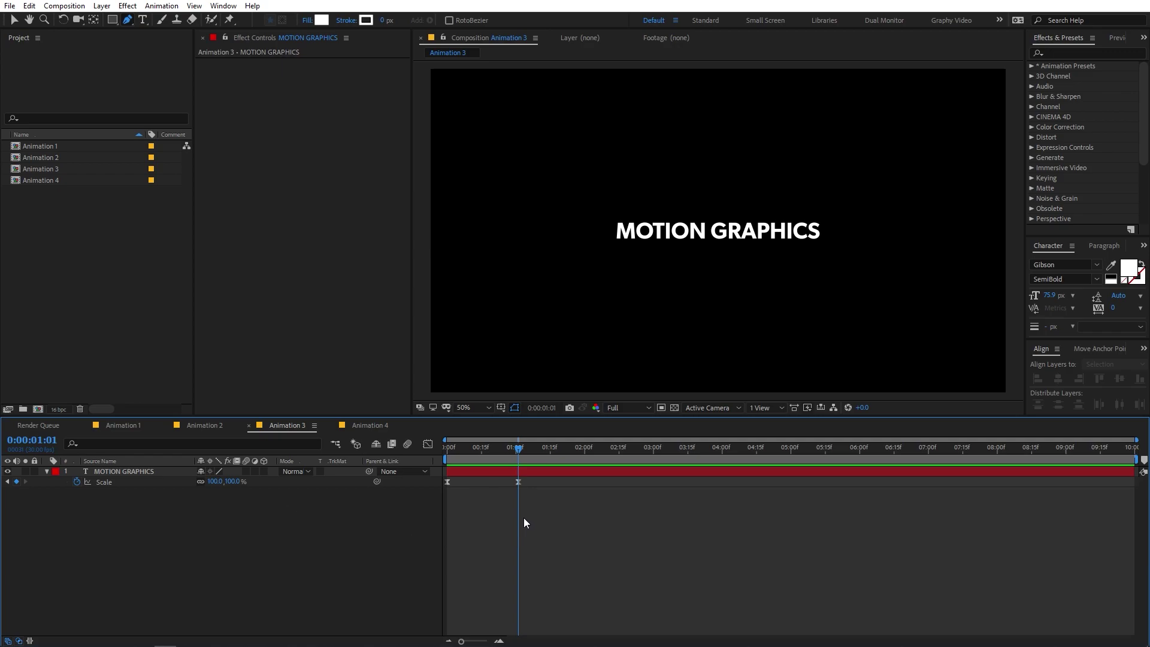
drag(519, 491, 543, 472)
click(16, 483)
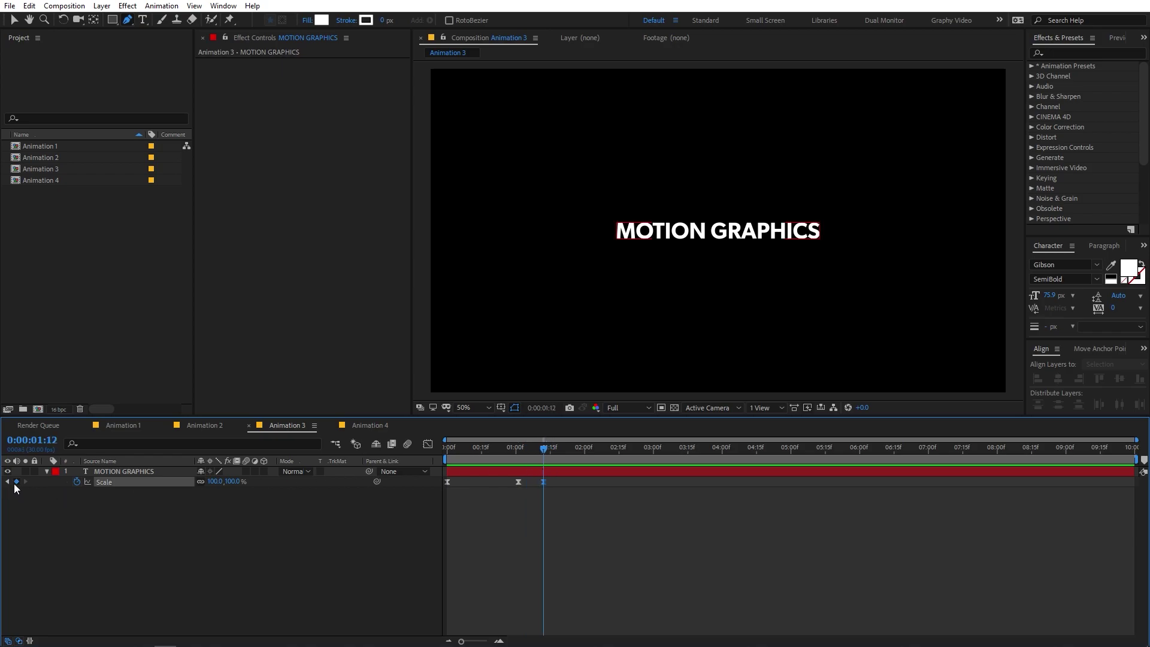
click(476, 515)
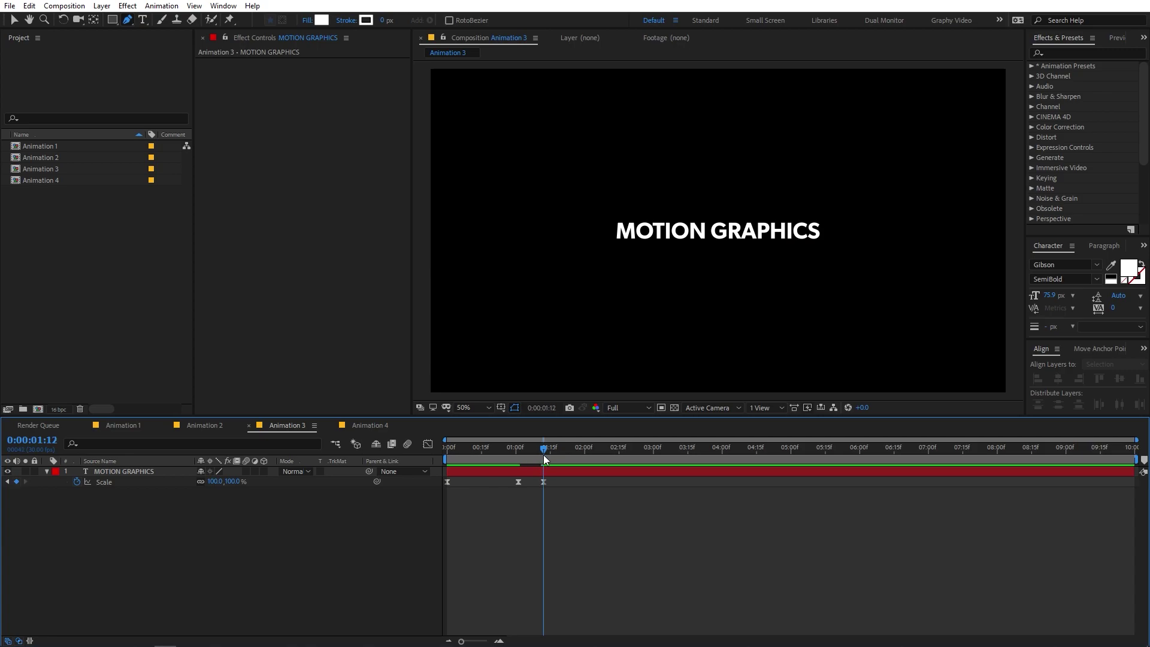
drag(544, 456, 518, 459)
click(519, 483)
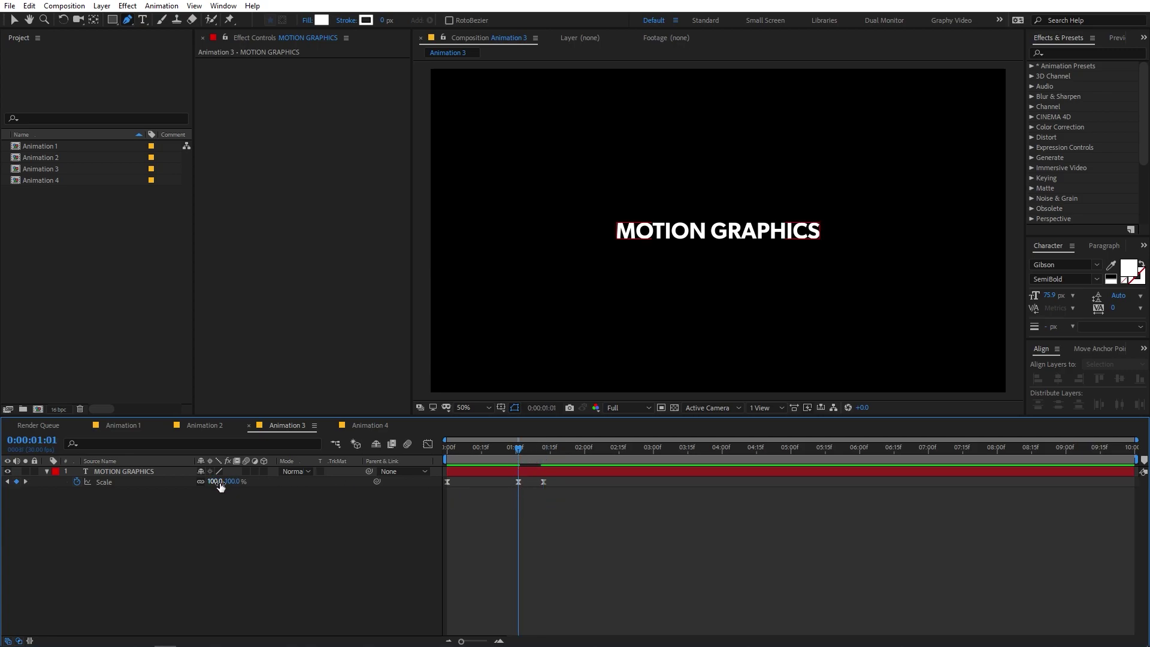
drag(215, 482, 290, 488)
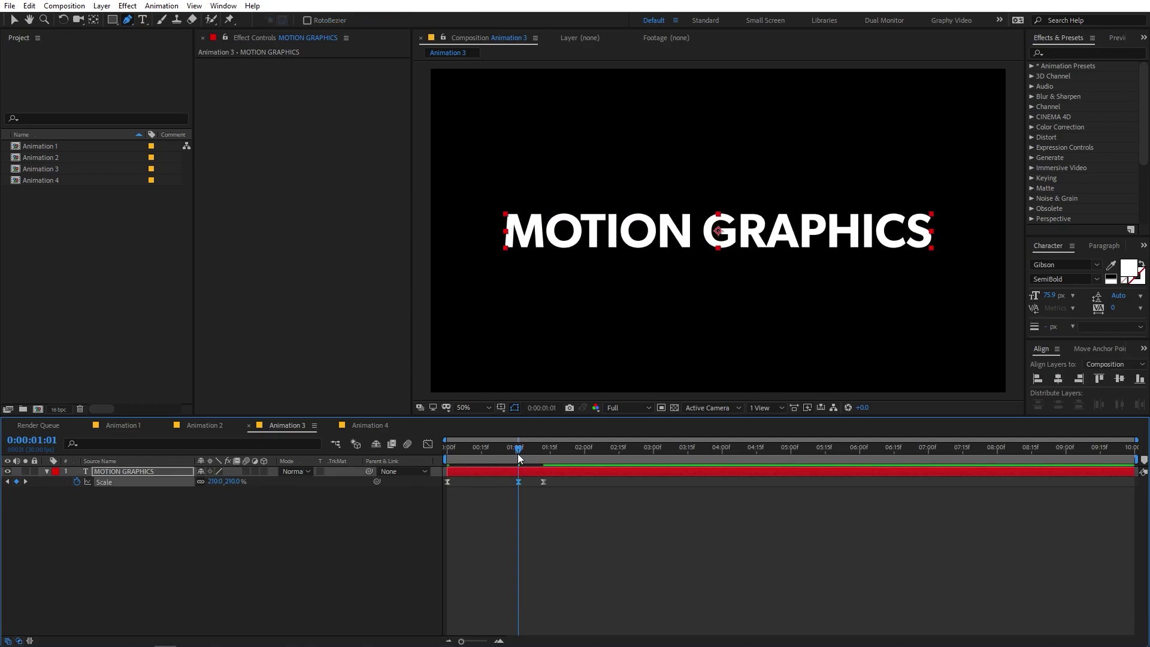
mouse_move(518, 455)
mouse_down()
mouse_move(441, 458)
mouse_move(539, 463)
mouse_up()
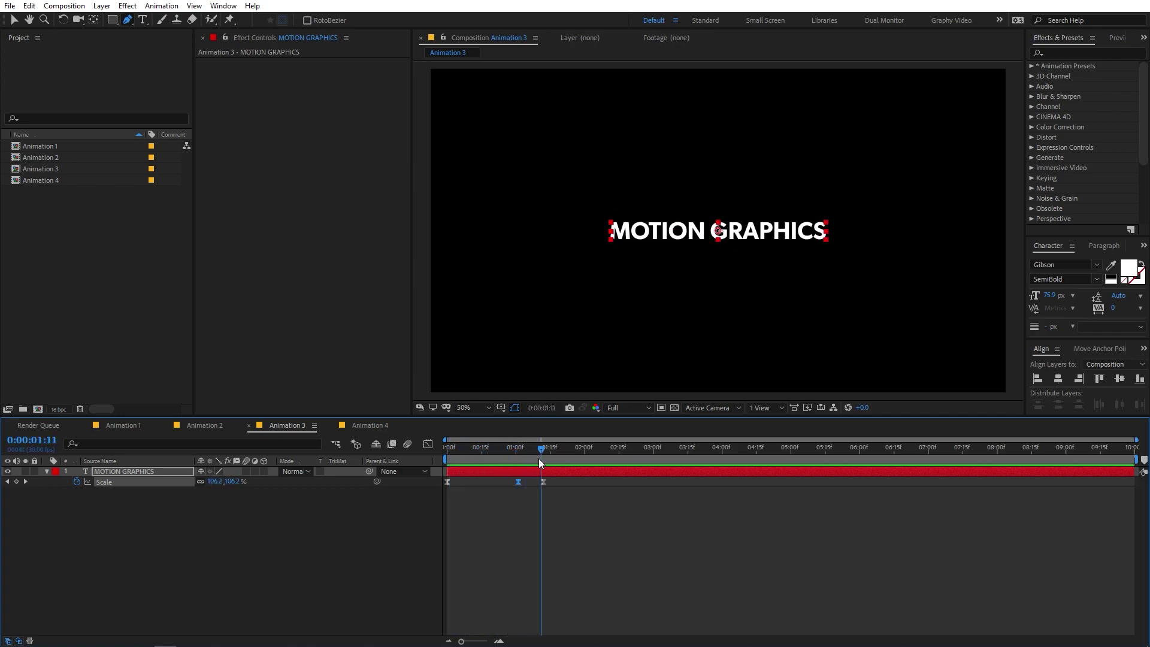
Reshape the Scale speed graph so the drop from the overshoot accelerates sharply just before the last keyframe, and preview it
drag(609, 502, 438, 484)
click(427, 444)
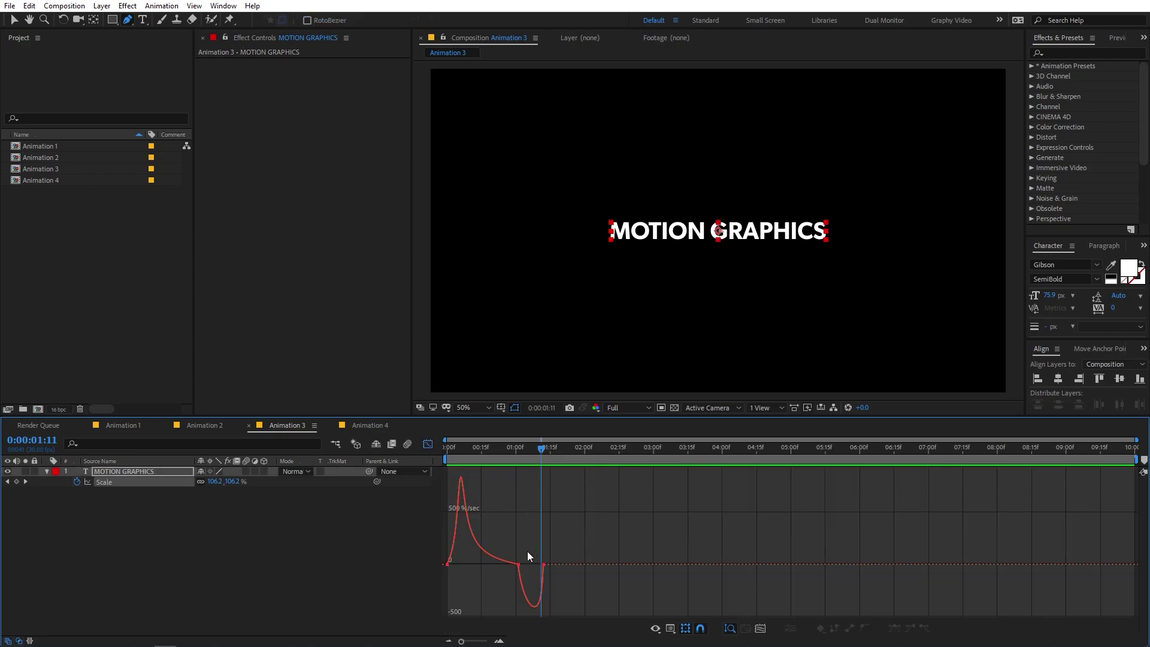
drag(512, 570, 541, 562)
mouse_move(529, 444)
mouse_down()
mouse_move(436, 451)
mouse_move(546, 459)
mouse_up()
key(v)
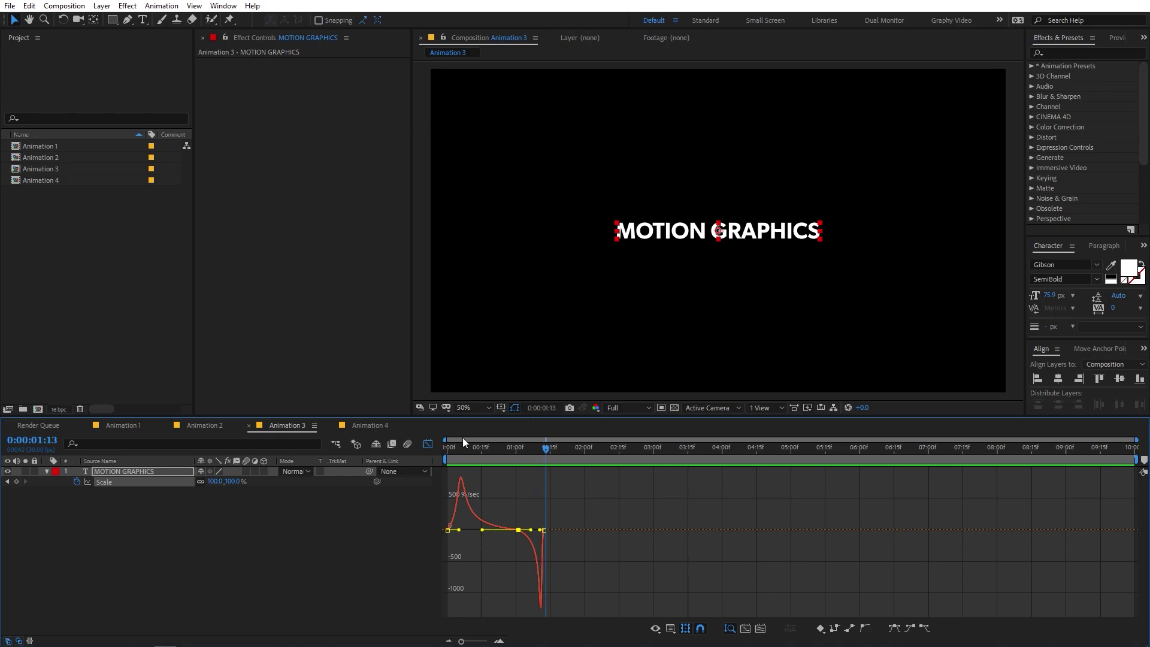
click(428, 446)
click(627, 553)
key(Home)
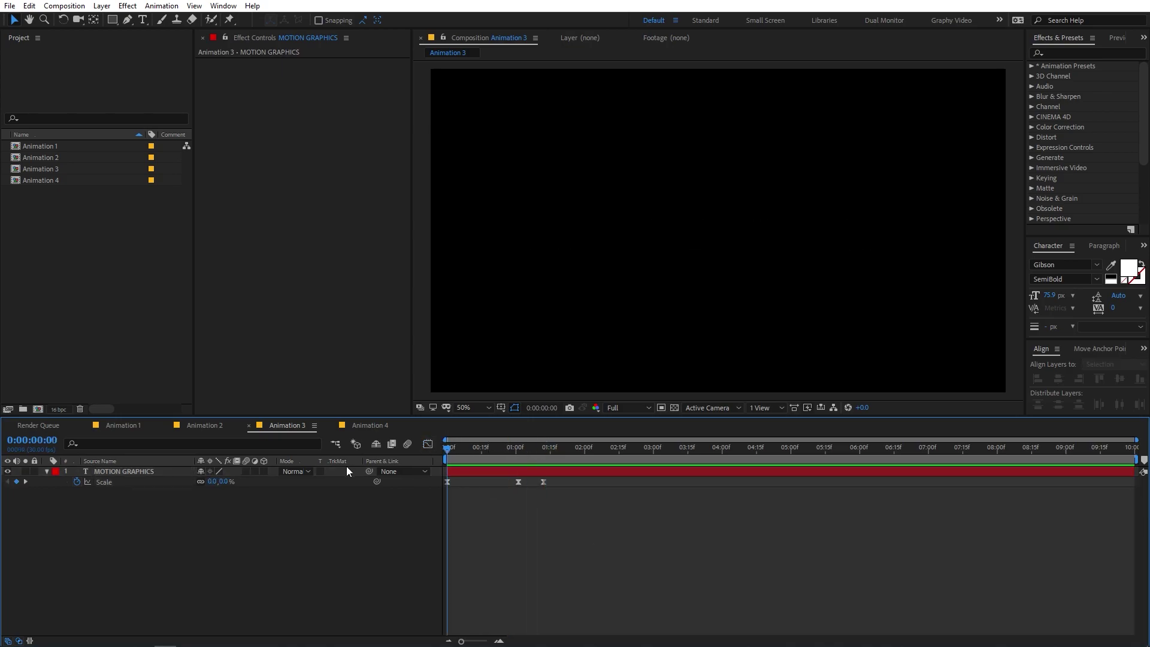
key(space)
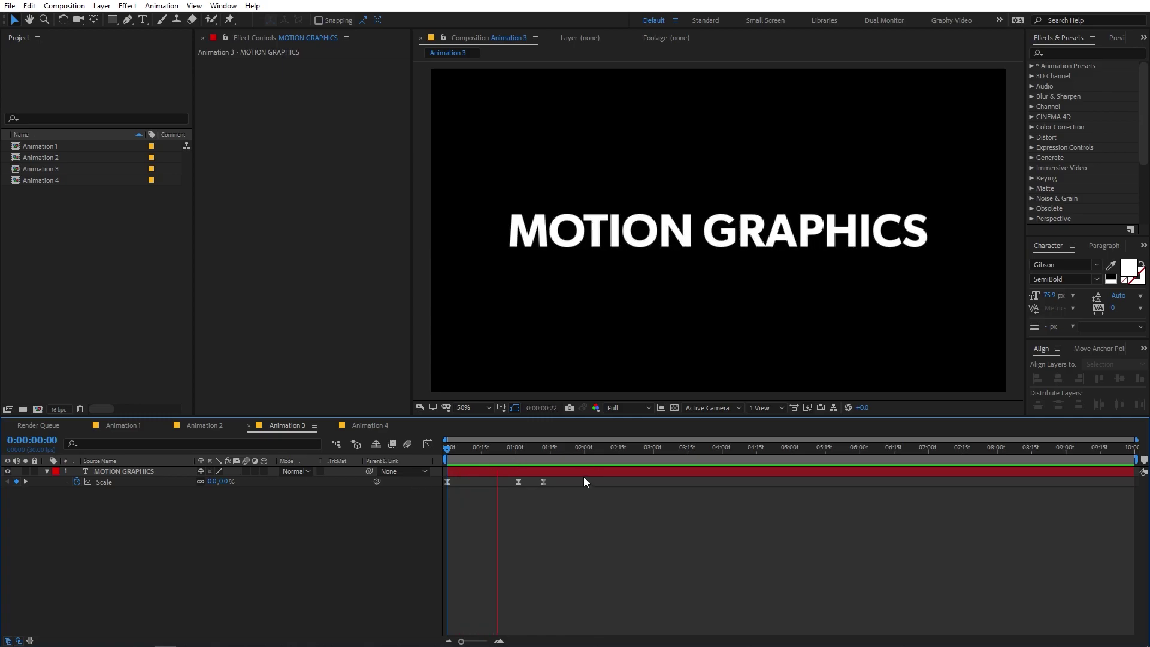
Move the last two Scale keyframes earlier, to 0:23 and 1:01, and check the playback
drag(562, 452, 486, 456)
drag(559, 501, 499, 483)
click(516, 489)
key(space)
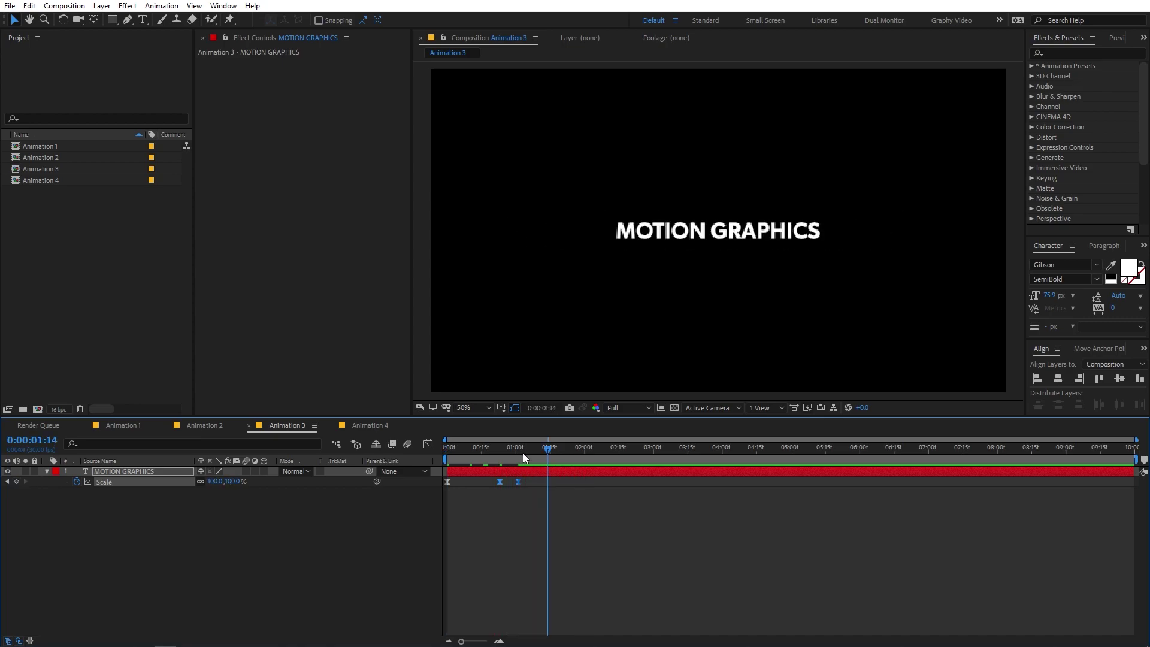
click(596, 527)
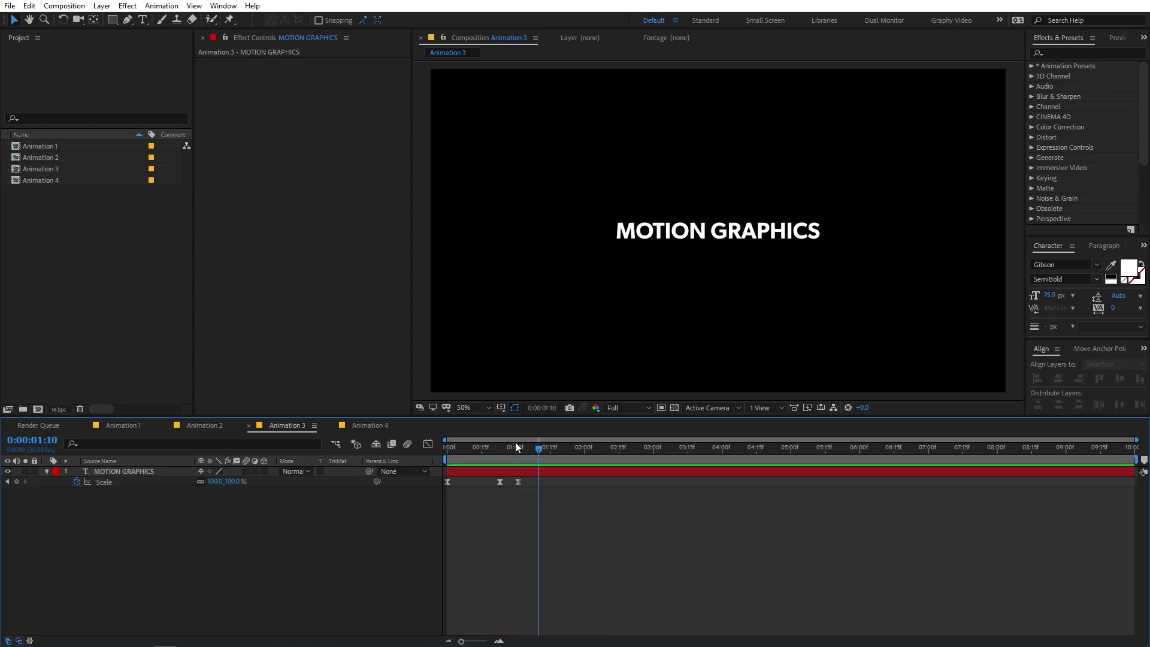
Set the 1:01 Scale keyframe to 91% and add a 100% Scale keyframe at 1:05
drag(530, 453, 522, 453)
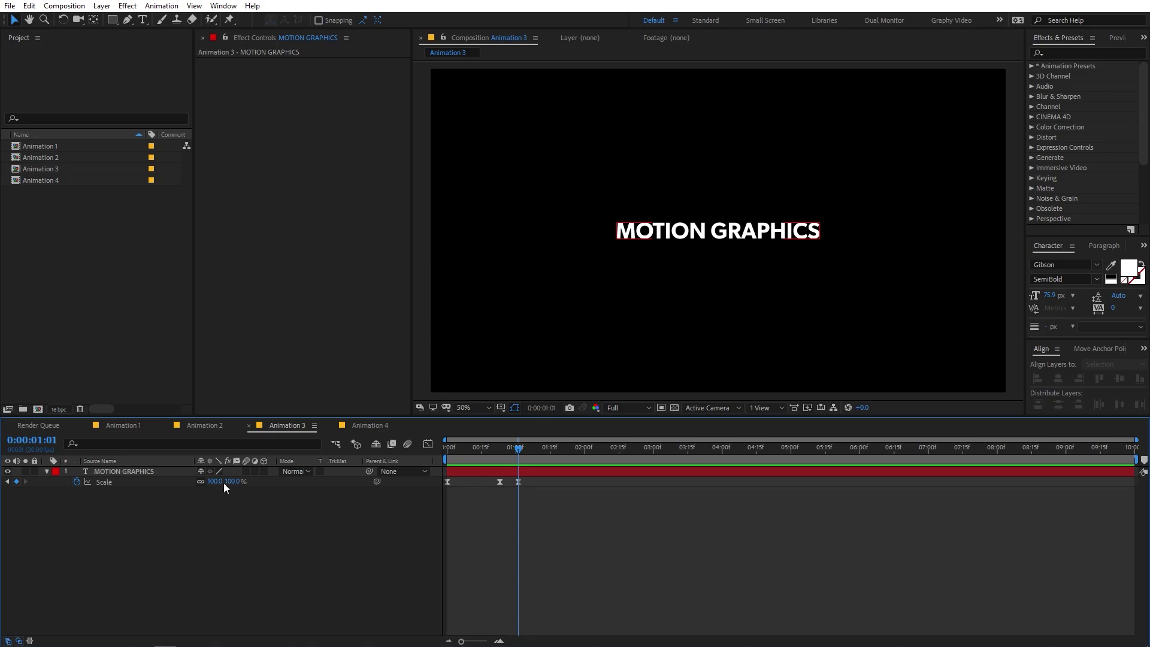
drag(216, 481, 210, 482)
drag(512, 457, 527, 459)
click(214, 482)
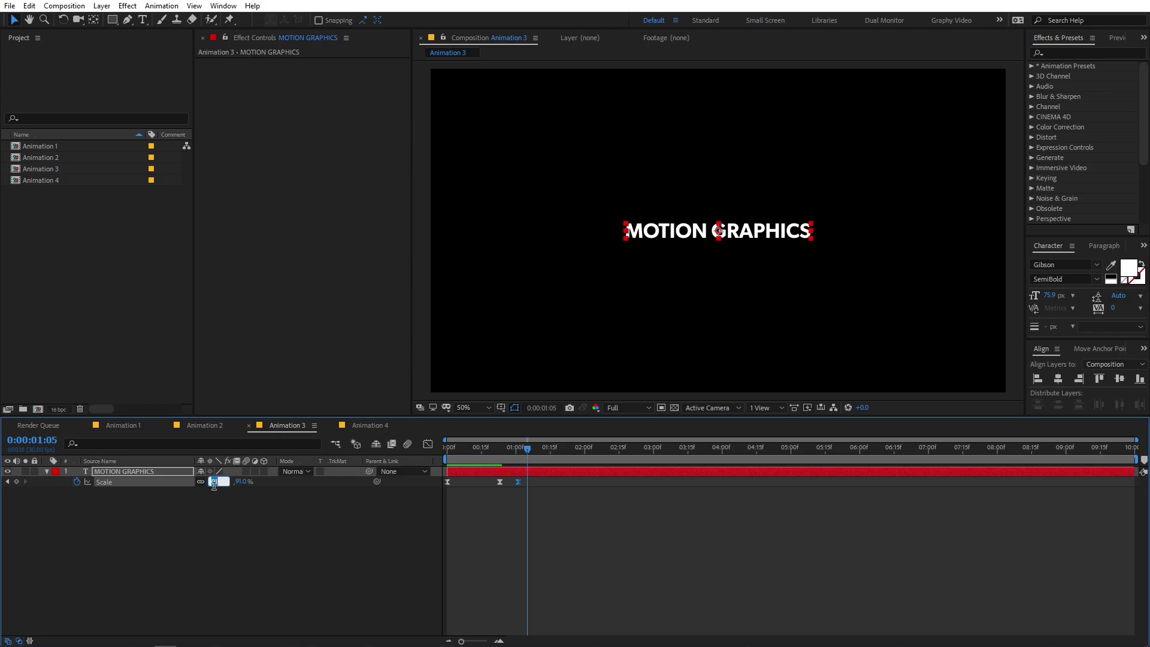
text(100)
key(Return)
Play the Scale bounce from the start and scrub through its keyframes up to 1:05
key(Home)
key(space)
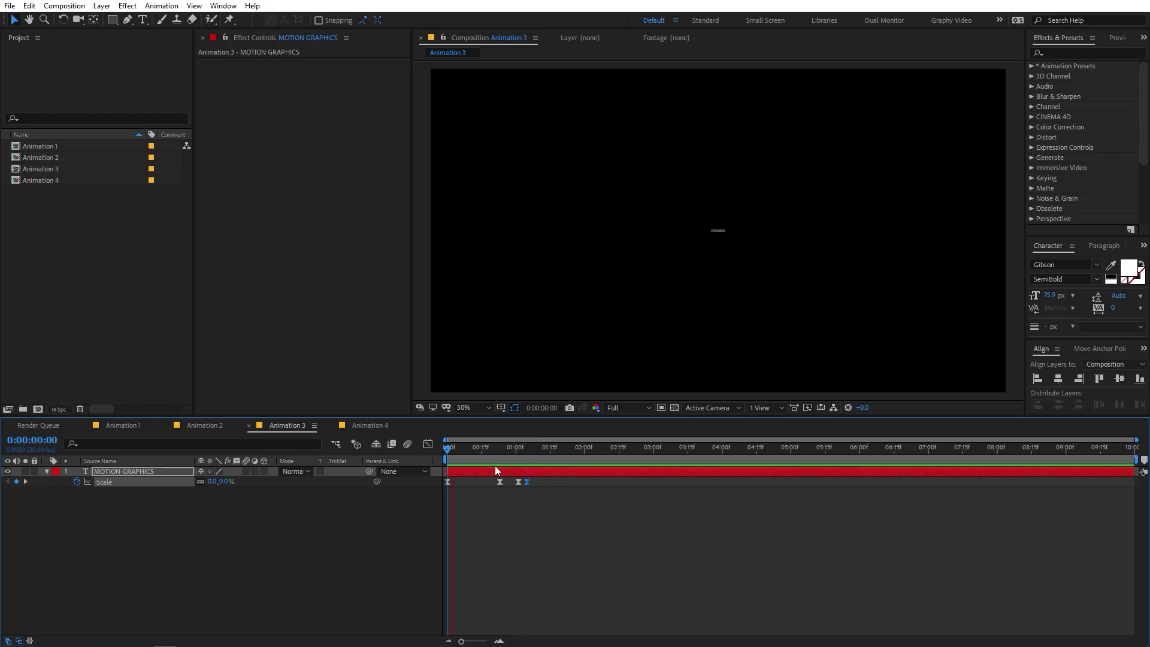
click(498, 459)
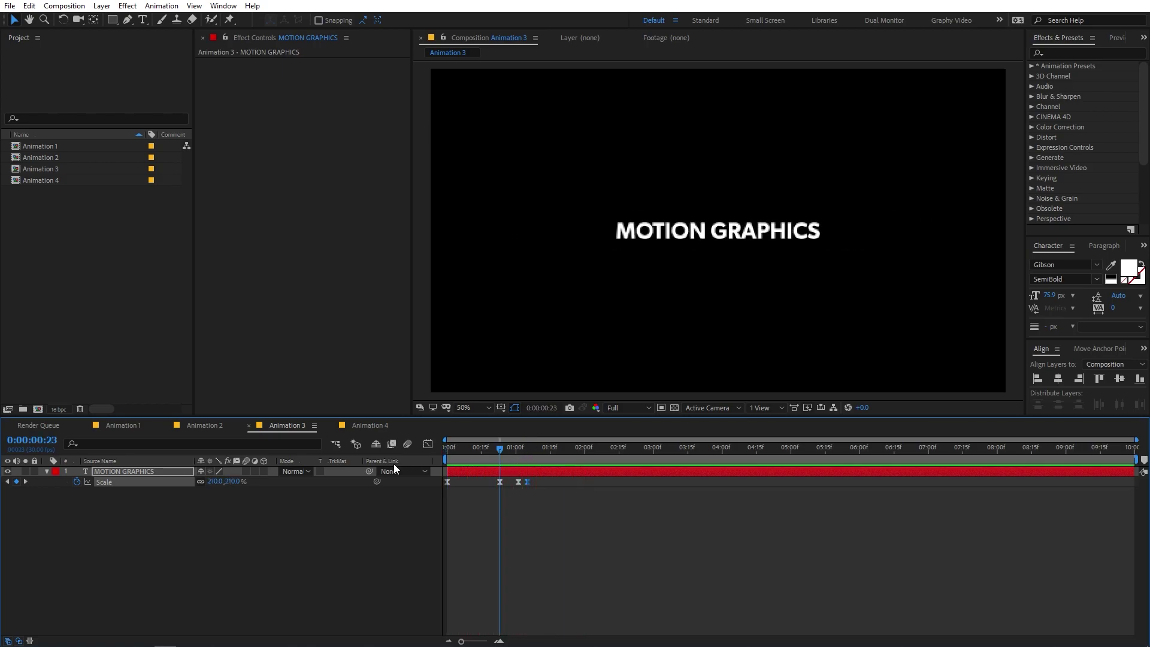
drag(500, 459, 527, 465)
Remove all Scale keyframes from the MOTION GRAPHICS text, keeping its scale at 100%
click(553, 508)
drag(580, 508, 443, 481)
click(76, 482)
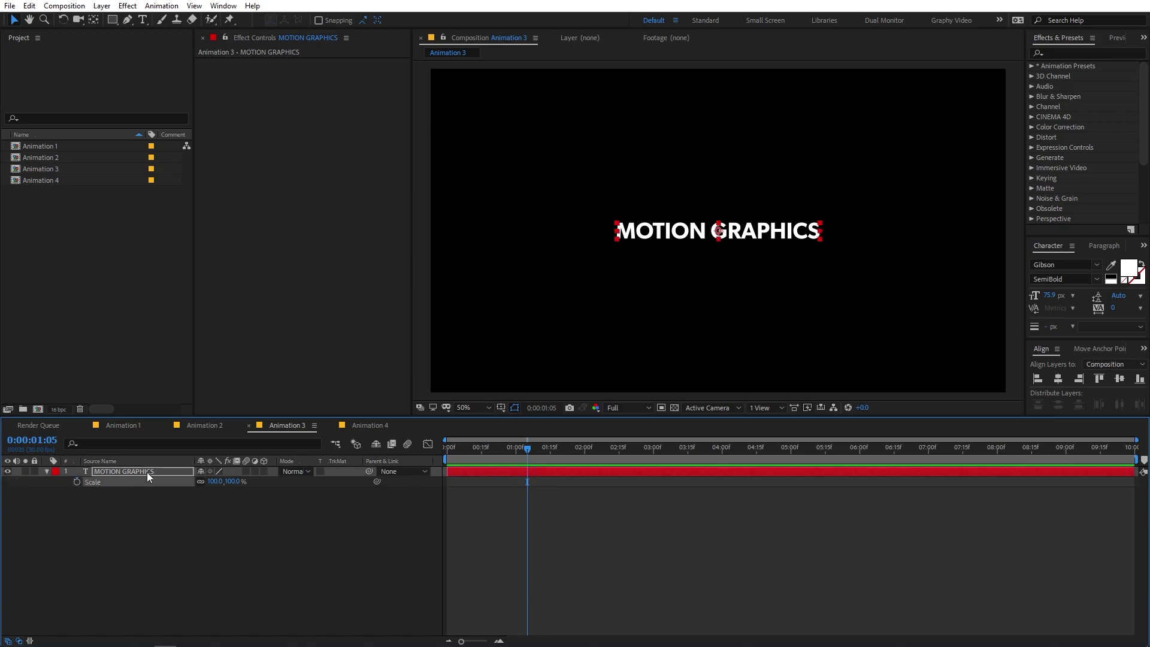
Keyframe the text's Position from just below the frame (960, 1124) at 0:00 to the centre (960, 540) at 1:05
key(p)
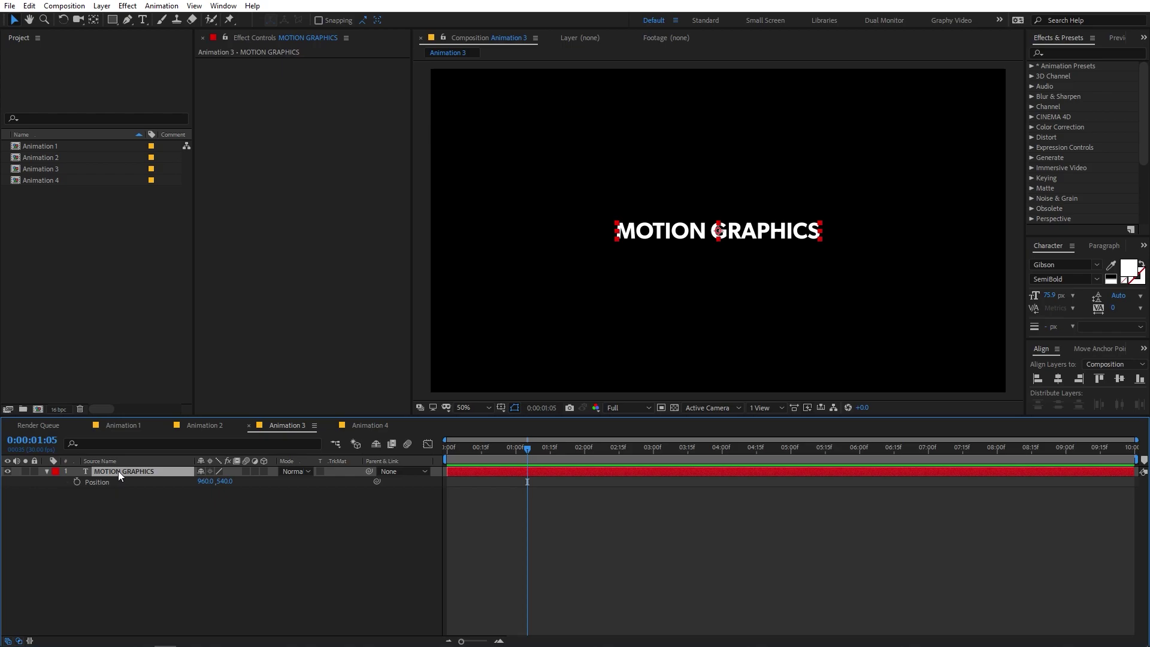
click(77, 482)
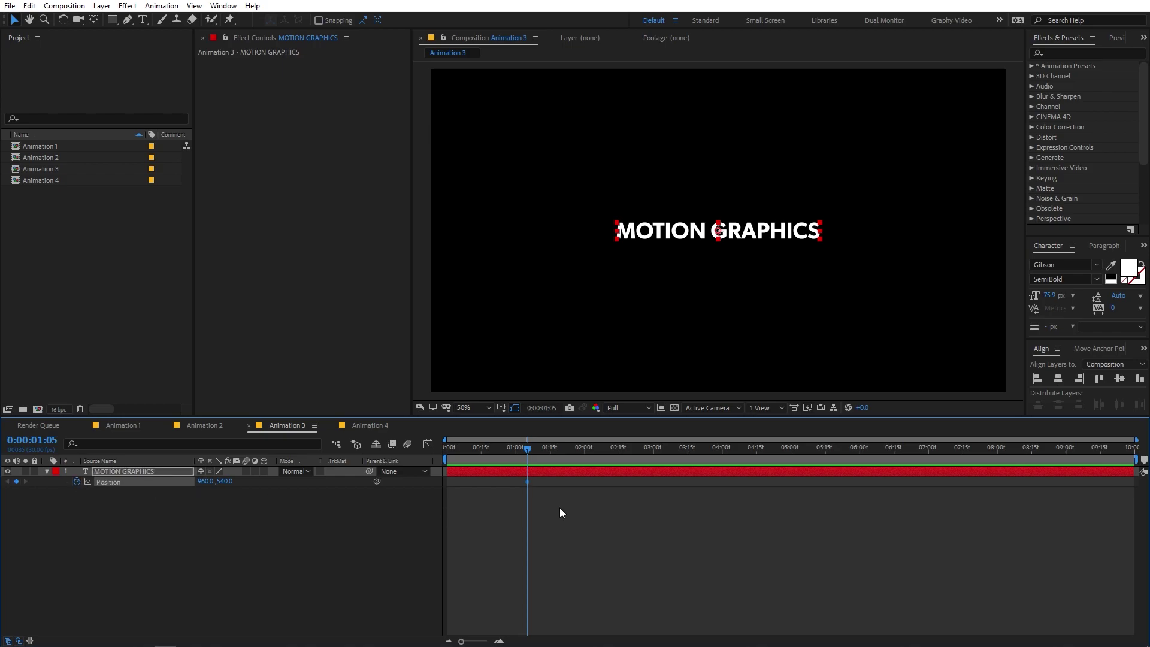
drag(528, 449, 429, 456)
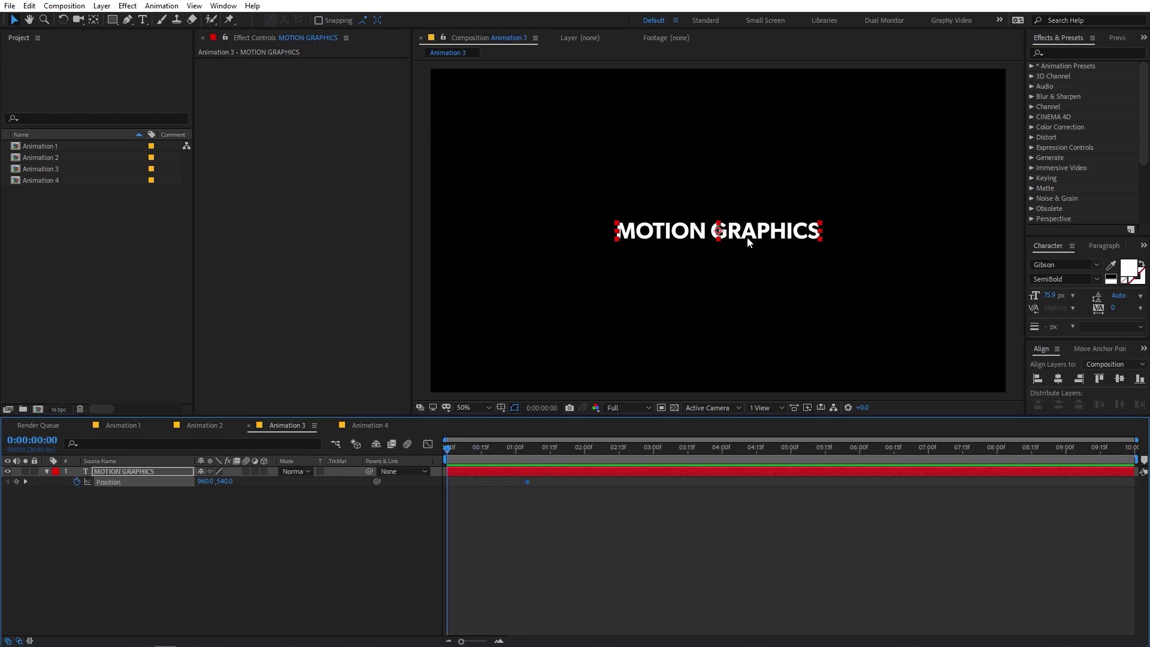
drag(746, 236, 730, 412)
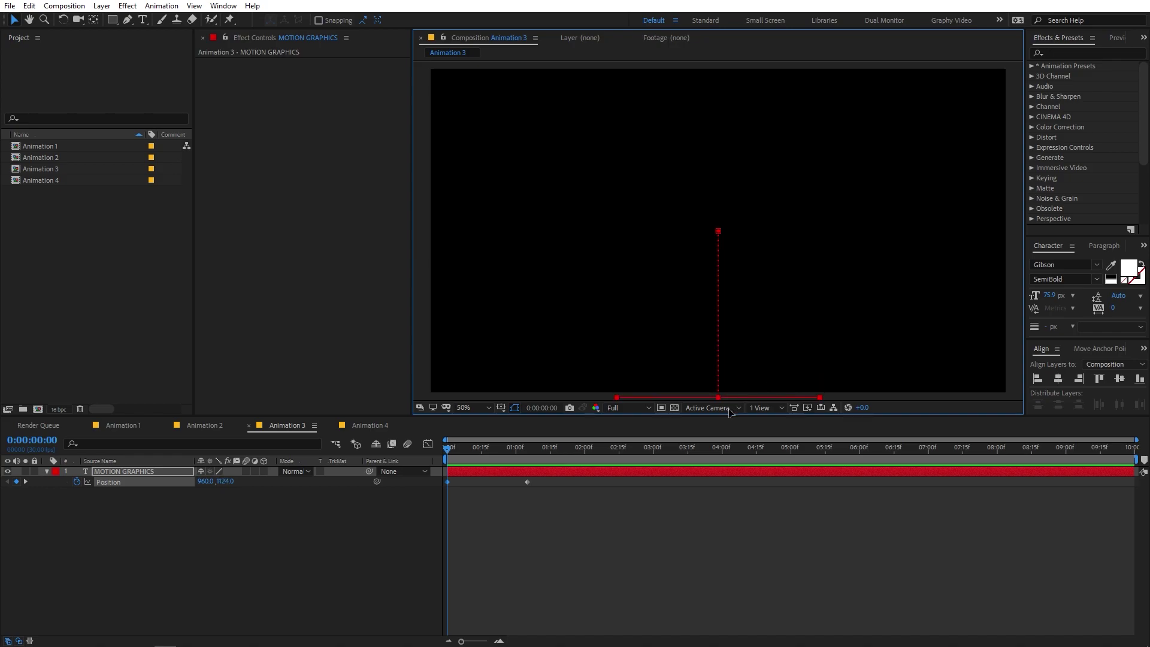
drag(434, 459, 530, 458)
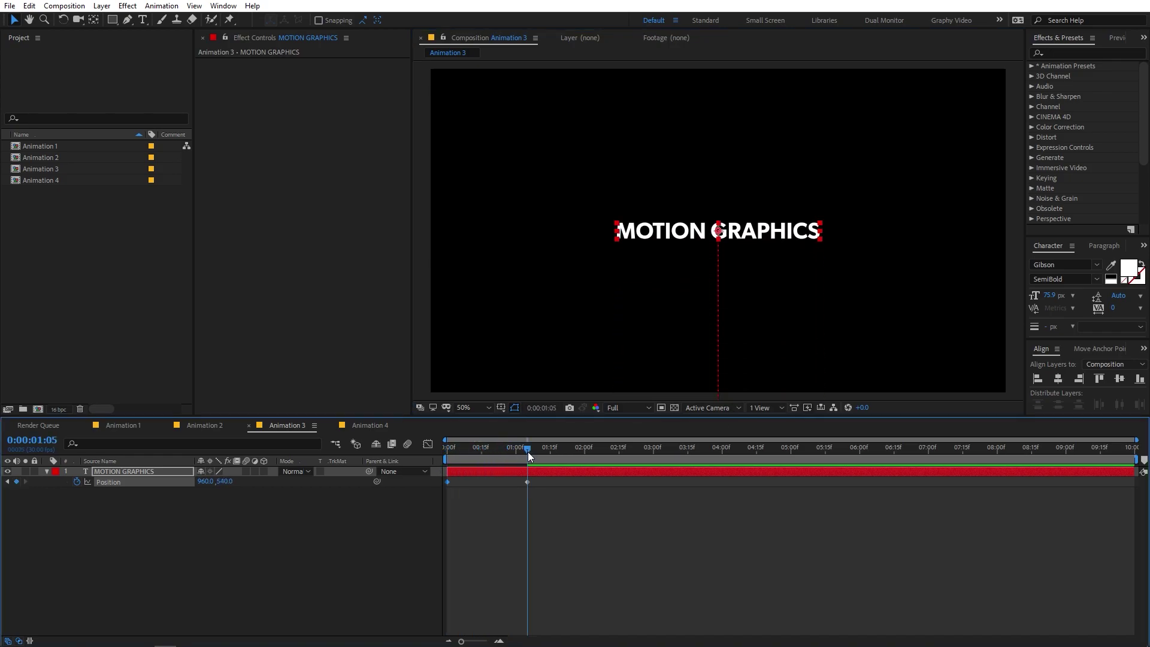
Add a Position keyframe at 0:26 that lifts the text above the centre, and scrub through the overshoot
drag(528, 452, 508, 453)
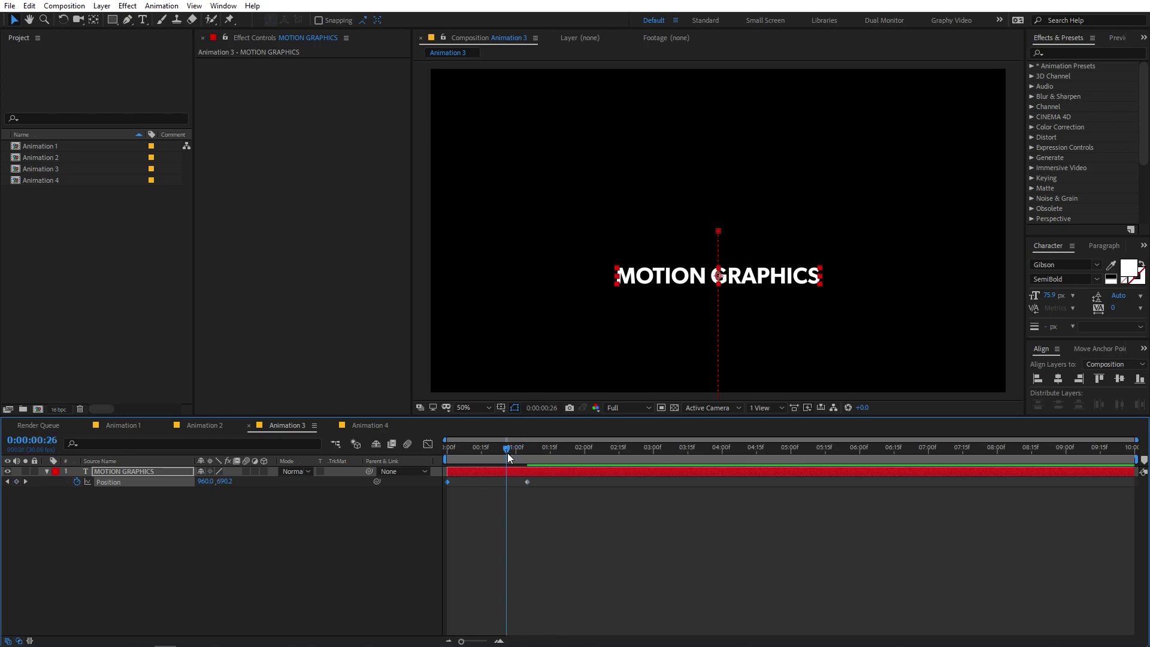
drag(225, 482, 40, 483)
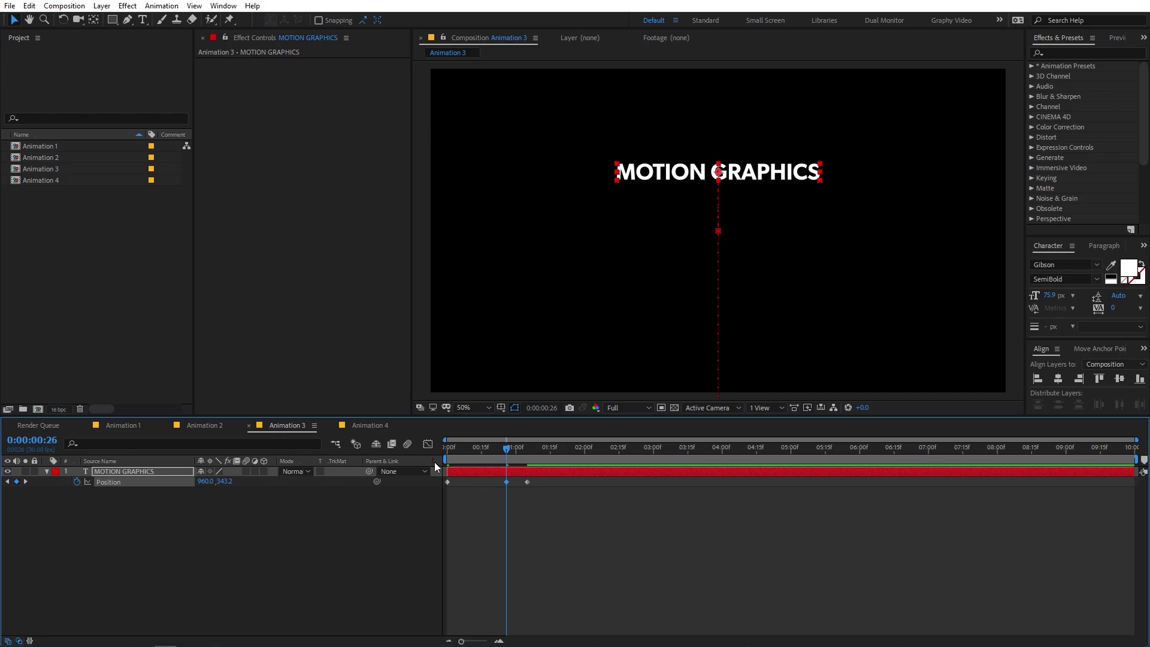
key(Home)
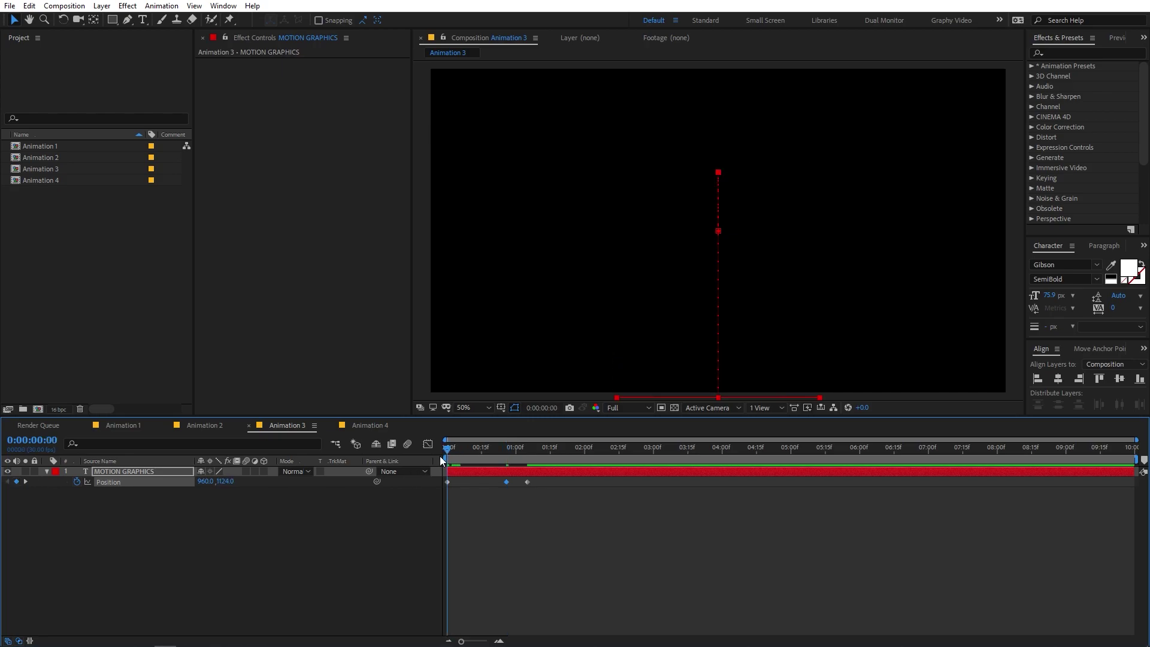
drag(440, 456, 527, 462)
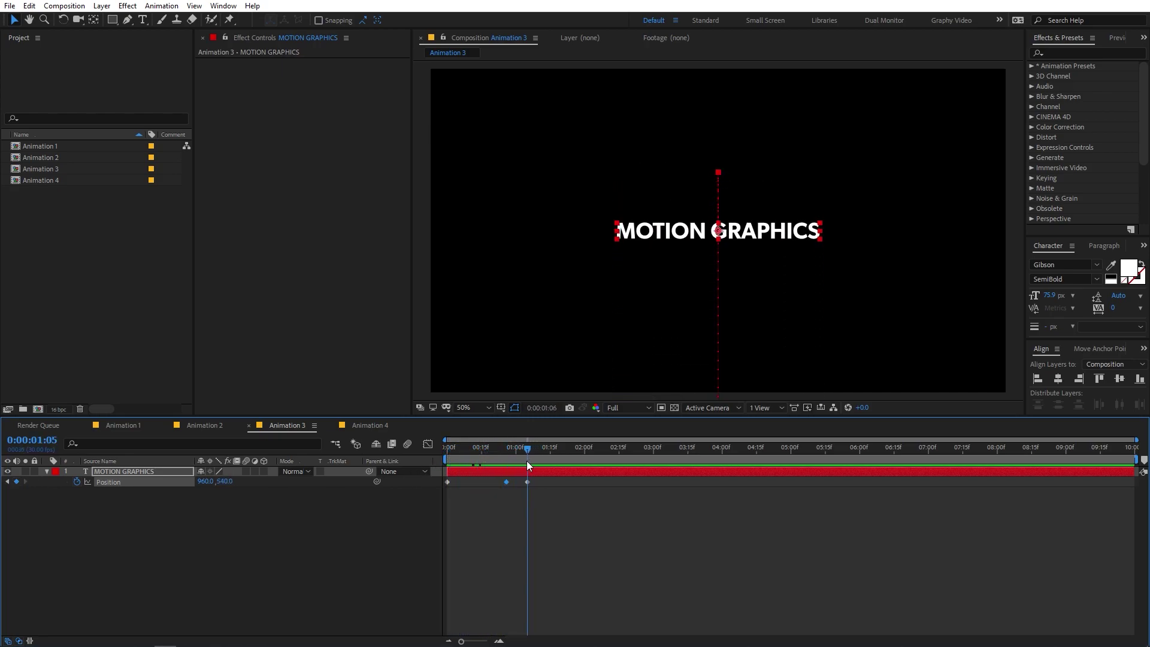
Easy Ease all Position keyframes, shape the speed graph with an early rise peak and a late sharp settling peak, and preview
drag(656, 527, 435, 476)
key(F9)
click(428, 444)
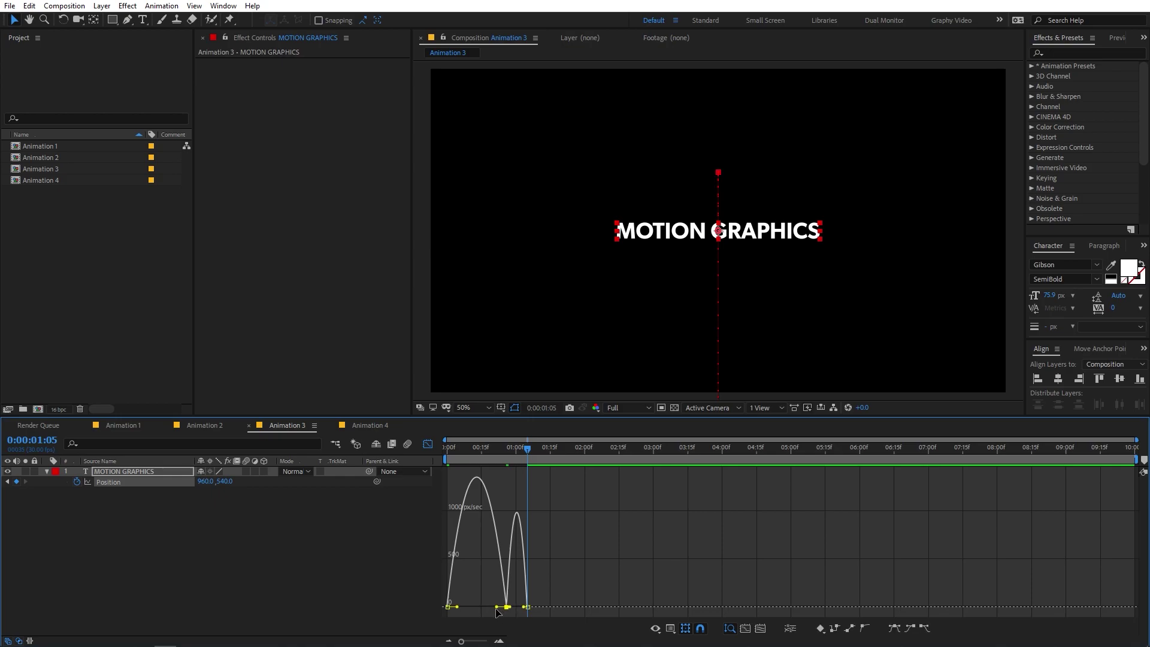
mouse_move(497, 608)
mouse_down()
mouse_move(476, 607)
mouse_move(517, 607)
mouse_up()
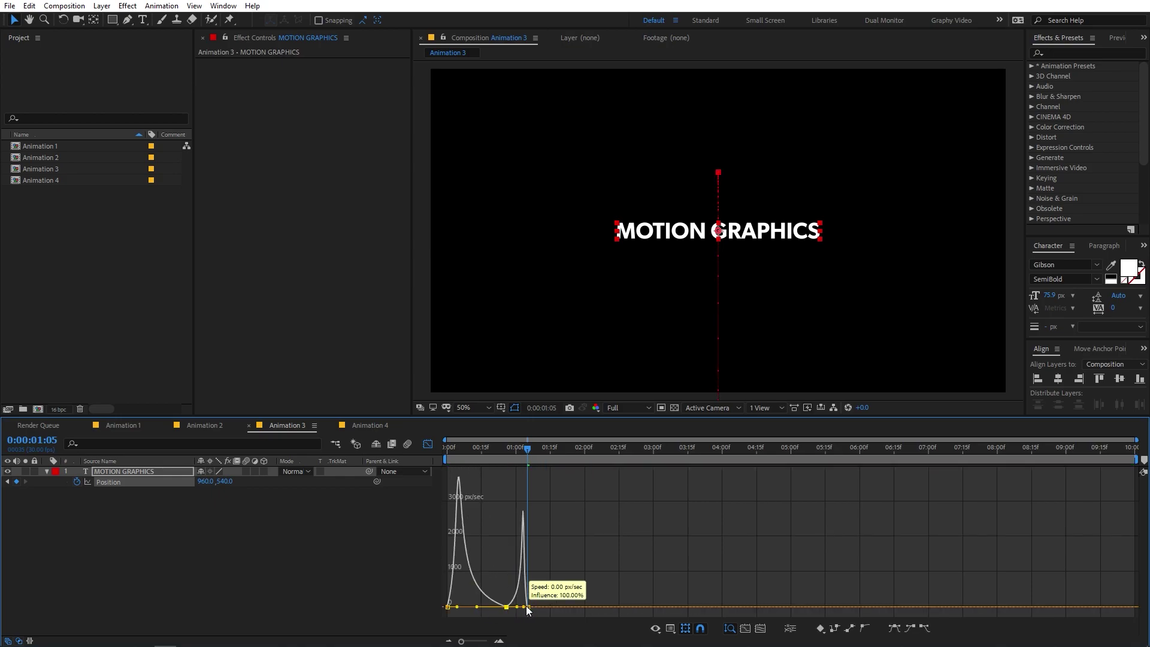
key(Home)
click(429, 444)
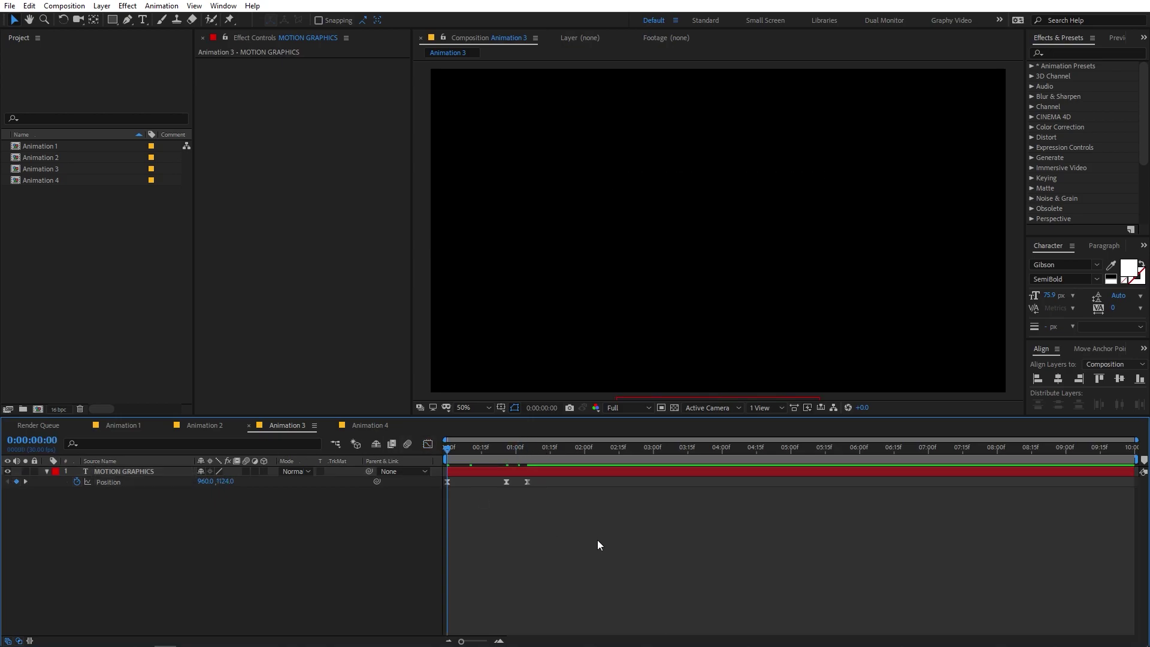
key(space)
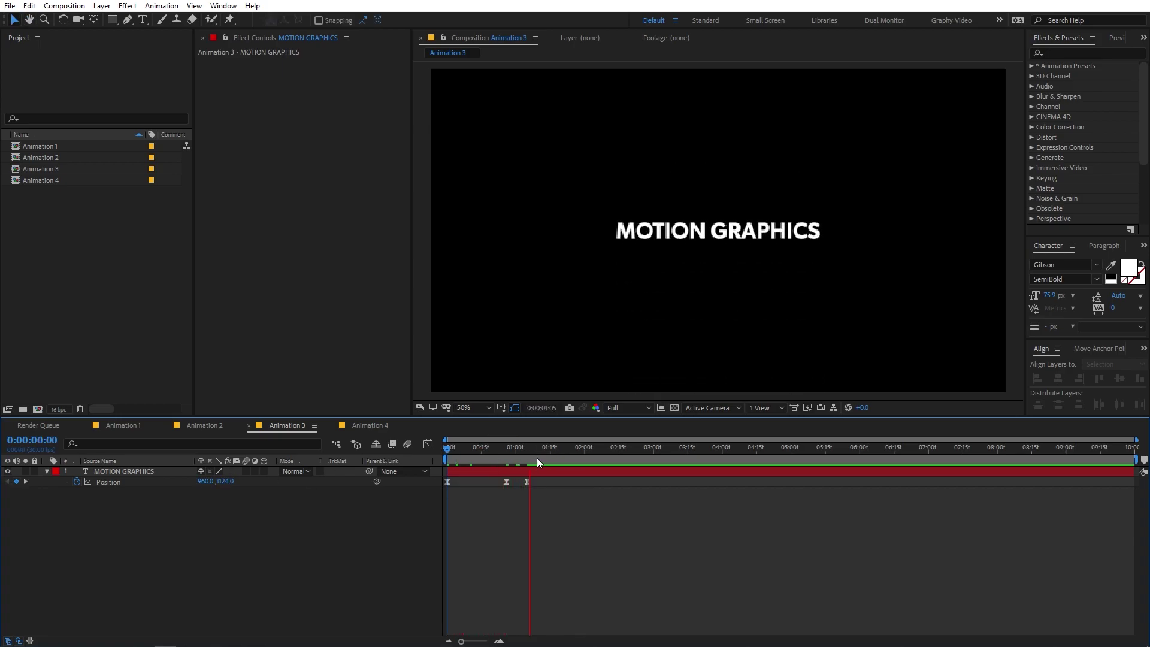
Refine the last Position keyframe's incoming speed curve to keep a sharp settling peak, and preview the overshoot
drag(552, 451, 508, 470)
drag(577, 491, 516, 480)
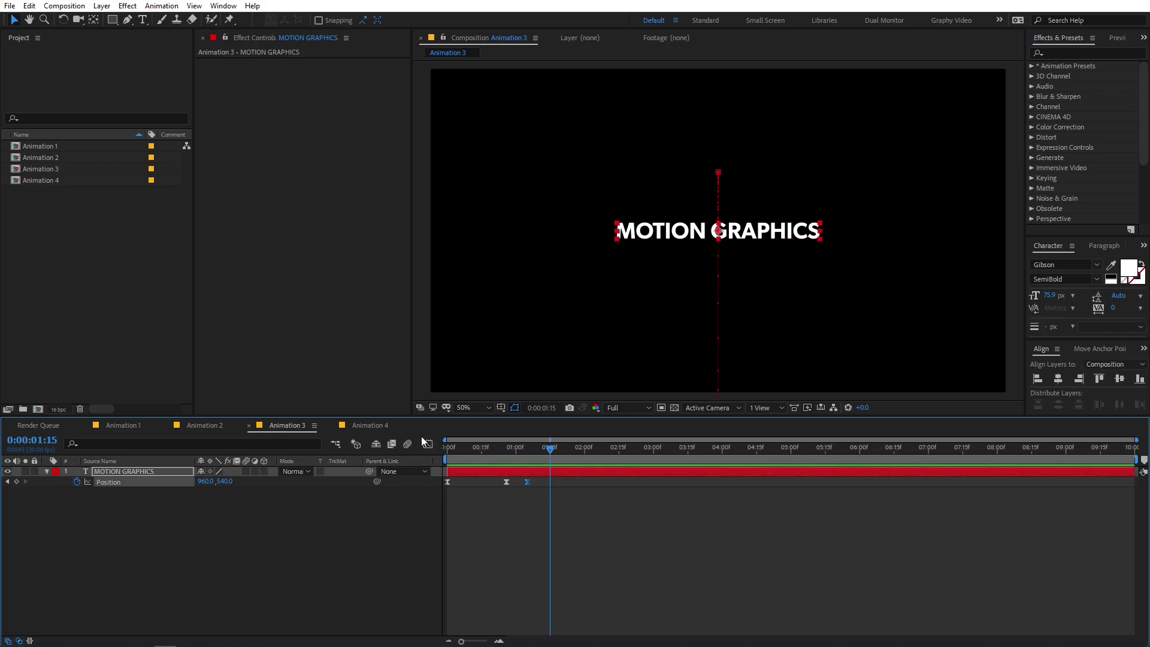
click(427, 443)
drag(516, 606, 520, 609)
key(space)
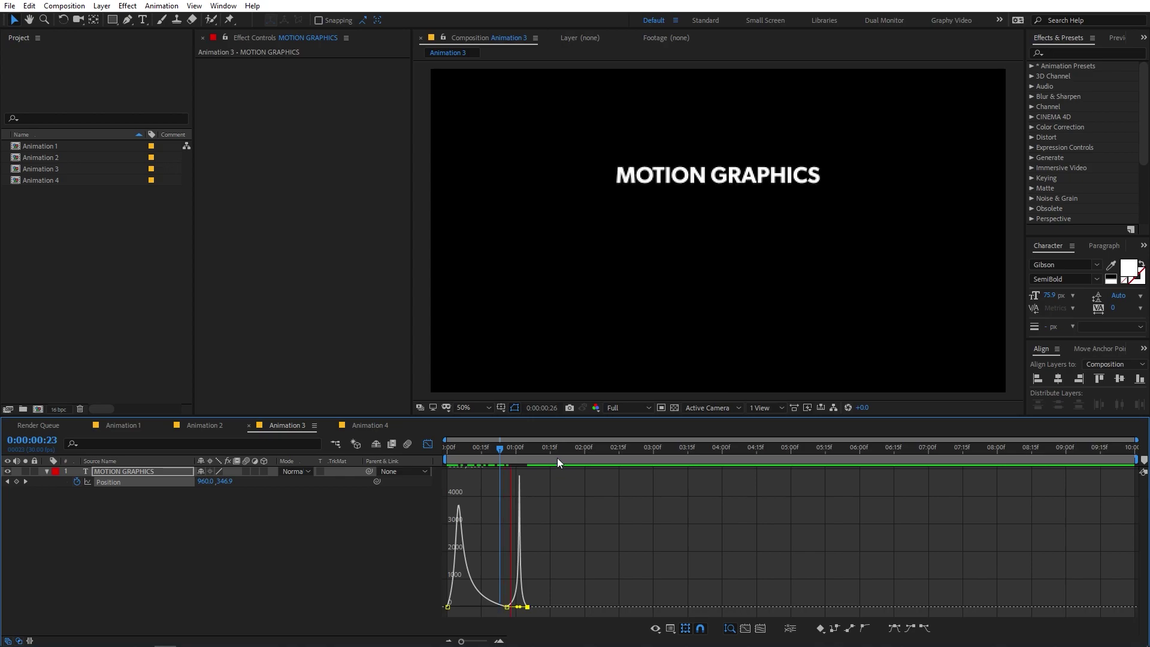
click(428, 444)
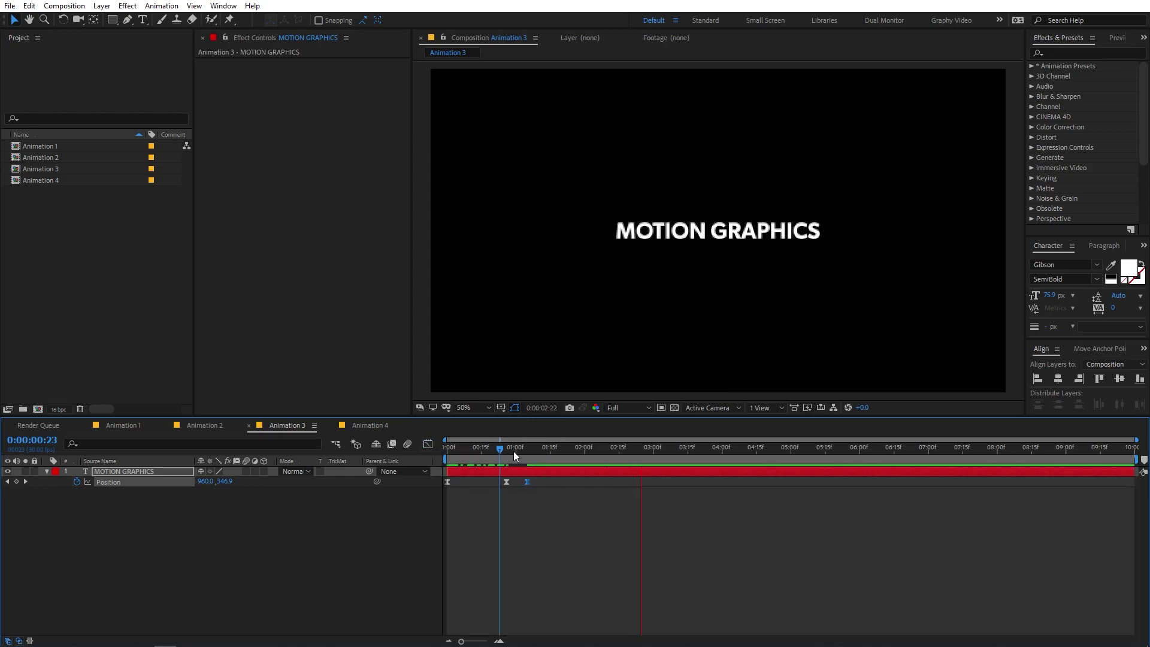
Enable motion blur for the MOTION GRAPHICS text layer and preview the overshoot animation
key(space)
click(246, 471)
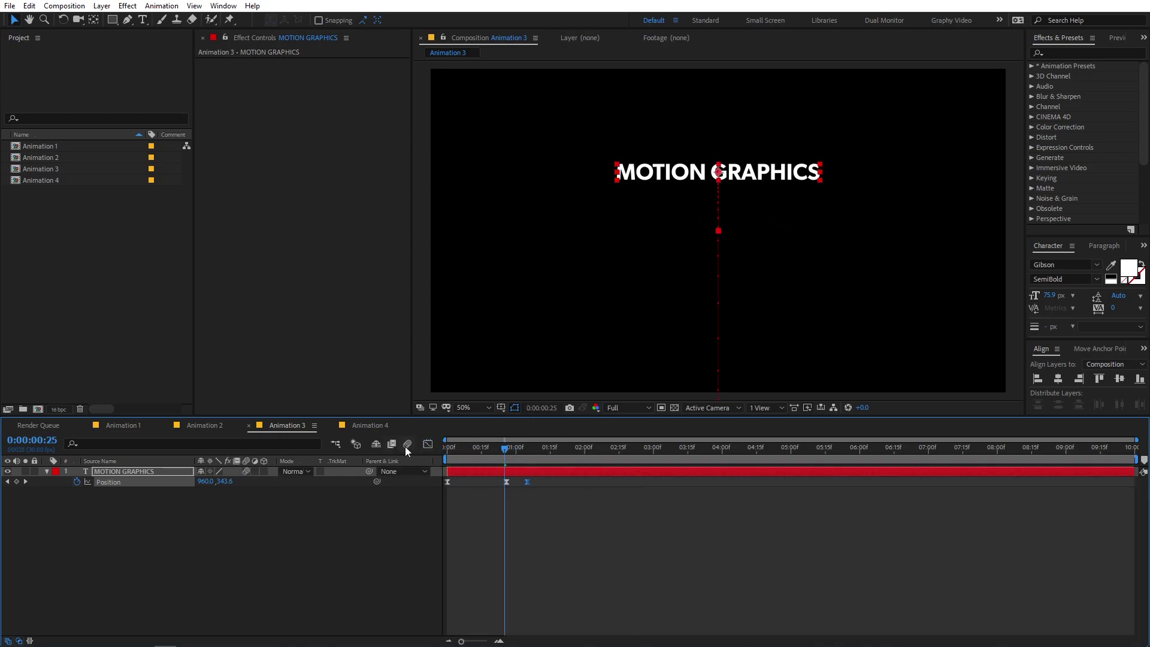
key(space)
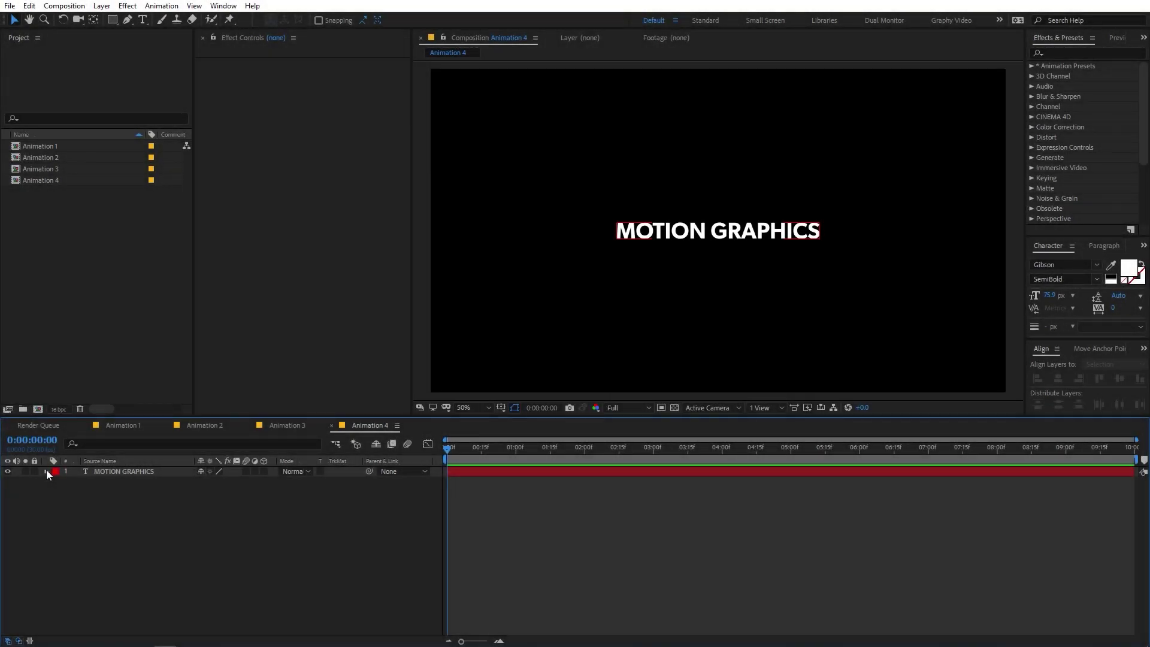
Examine which properties can be added as text animators to the MOTION GRAPHICS layer in Animation 4
click(46, 471)
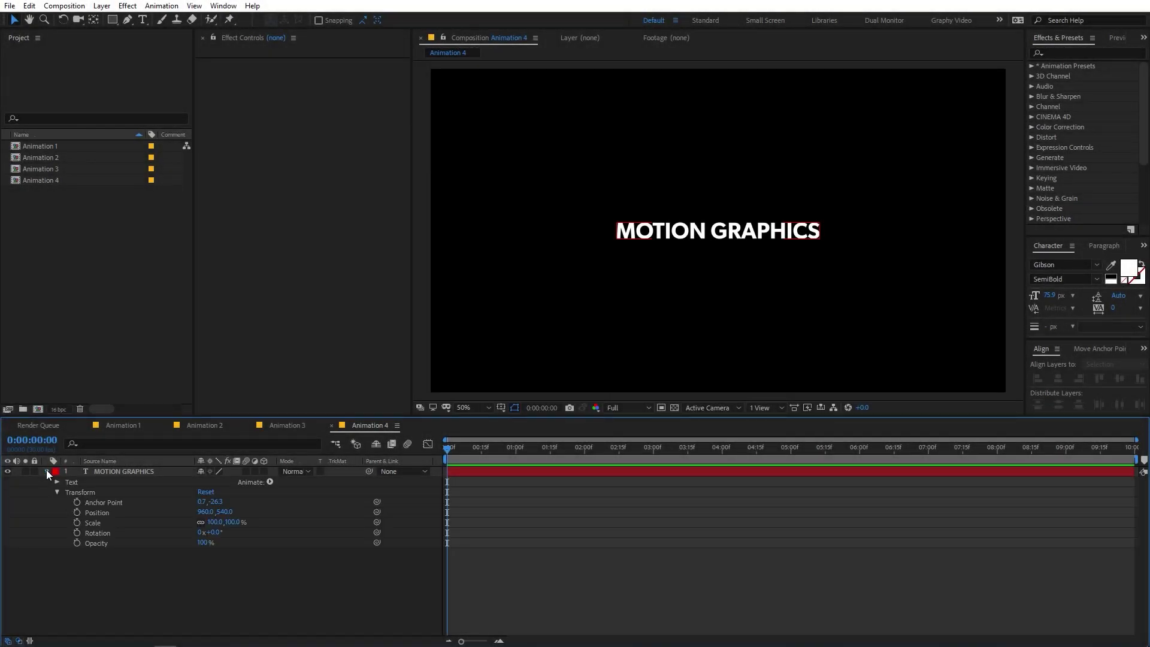
click(270, 482)
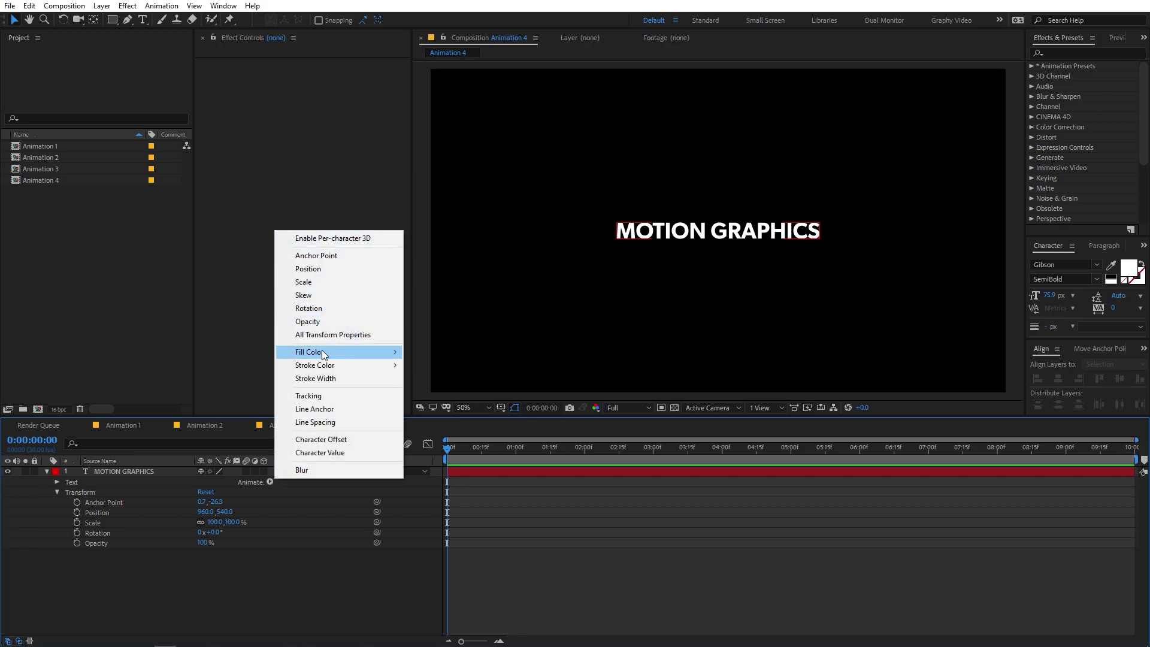
click(304, 511)
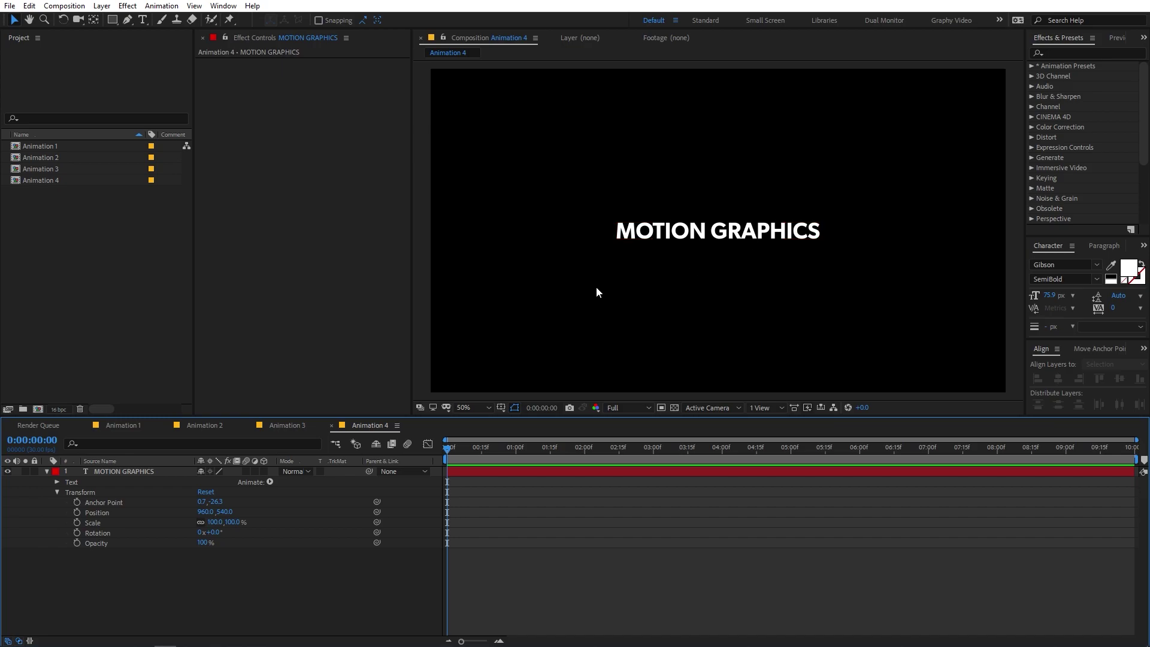
click(790, 239)
click(47, 471)
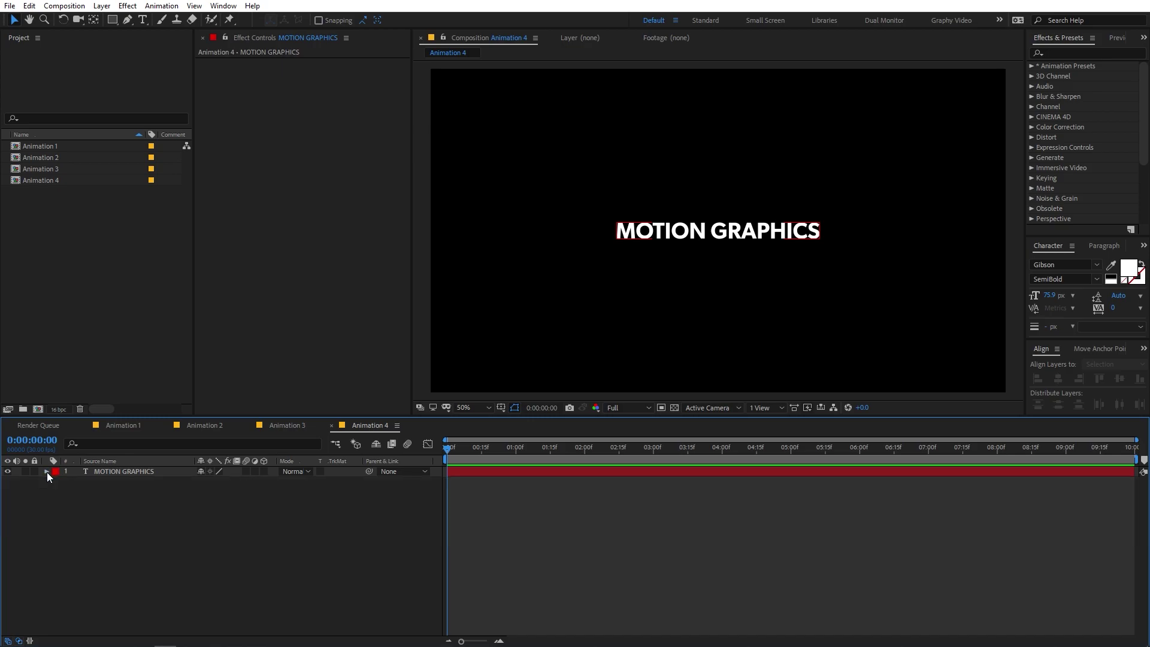
click(136, 513)
Expand the animation presets down to Text > 3D Text and enlarge the preset list for browsing
click(1032, 65)
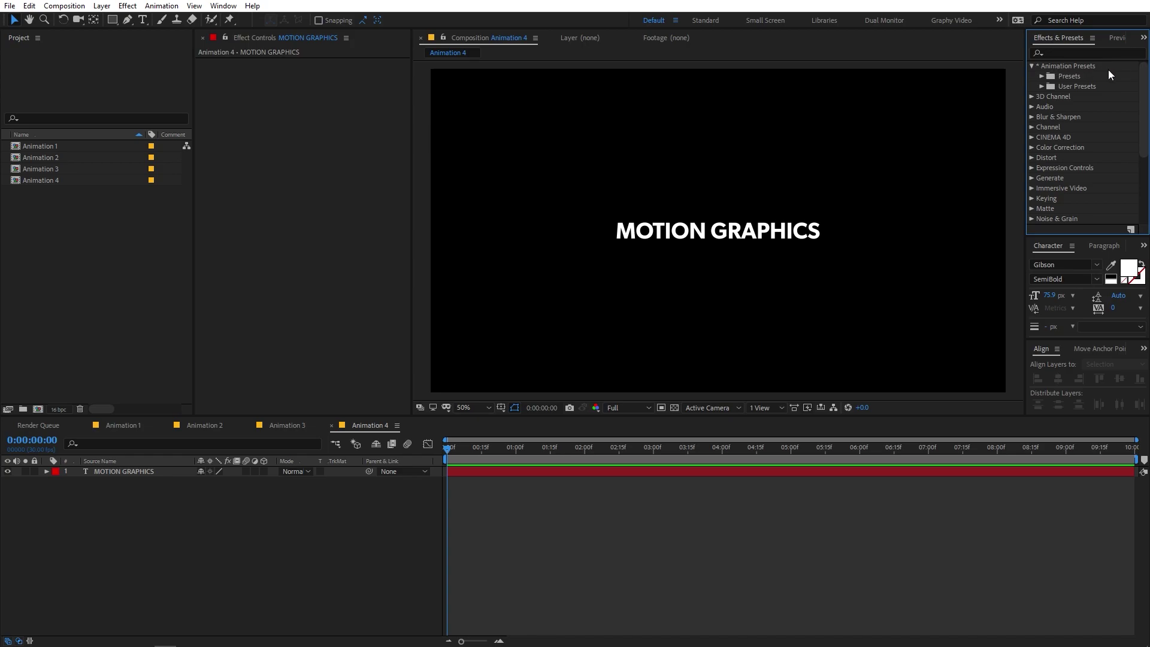
click(1041, 76)
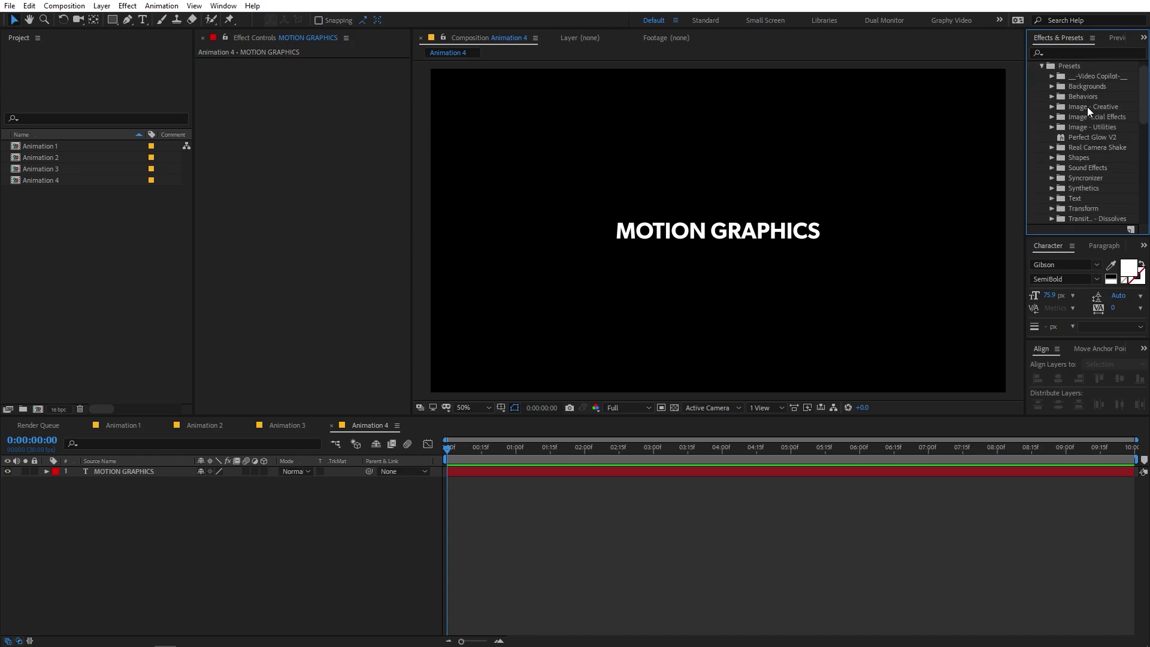
click(1053, 199)
drag(1032, 137, 976, 198)
drag(1039, 235, 1039, 253)
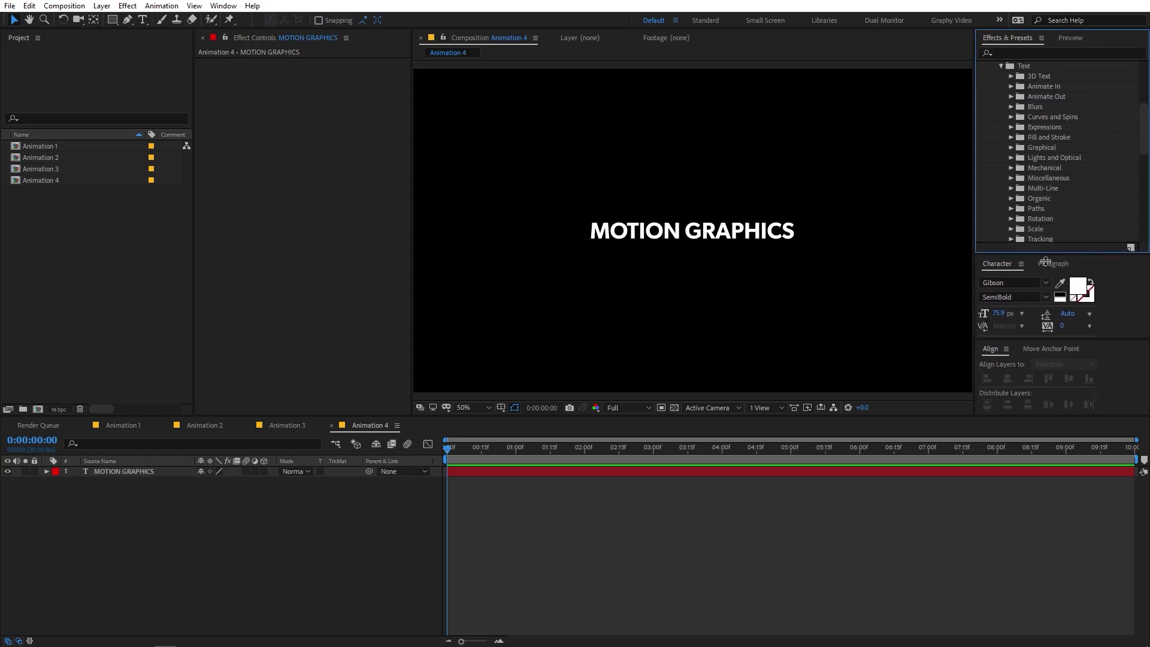
click(1012, 77)
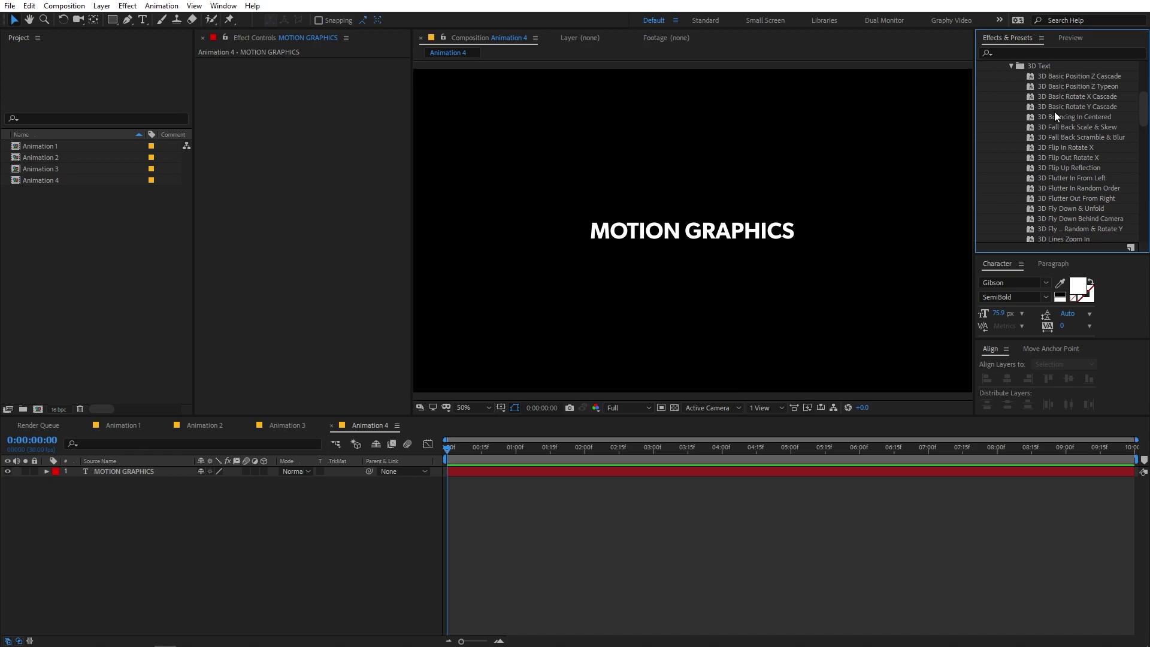
Apply the 3D Basic Rotate X Cascade preset to the MOTION GRAPHICS text and preview it from 0:00
click(116, 472)
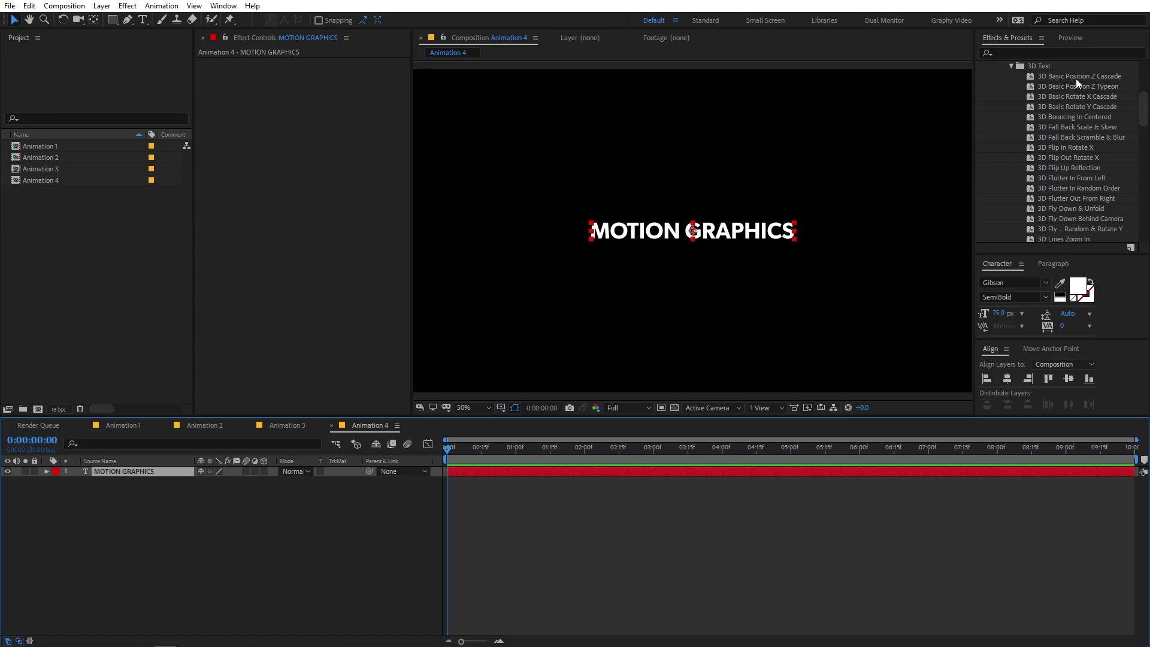
drag(1070, 96, 672, 231)
click(587, 520)
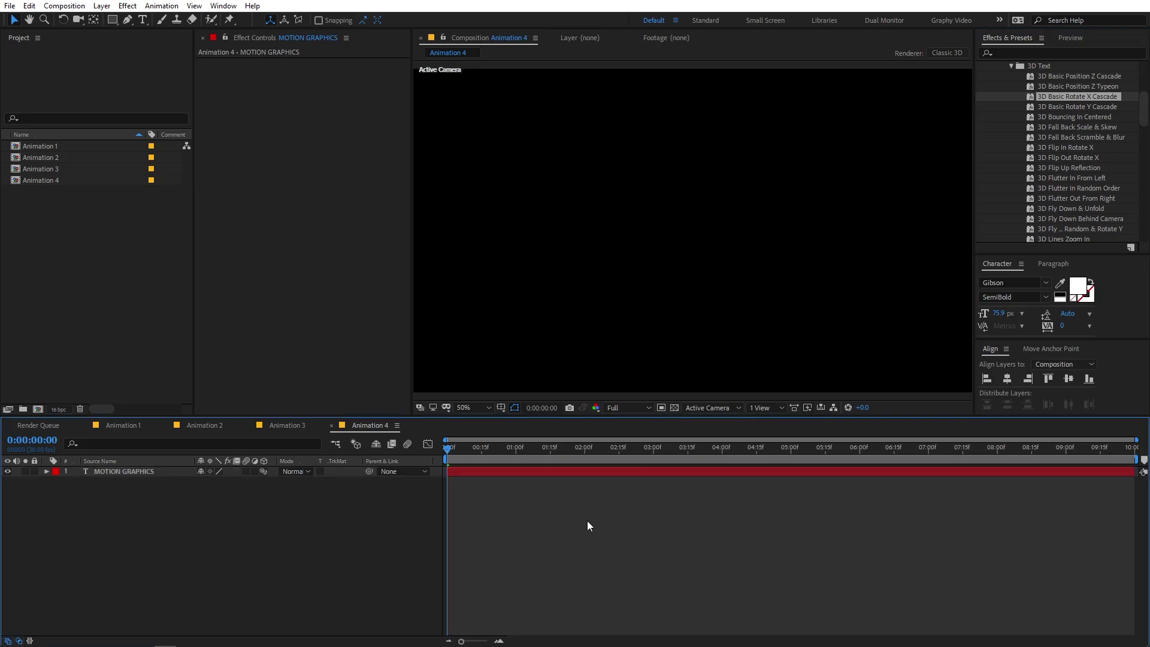
key(space)
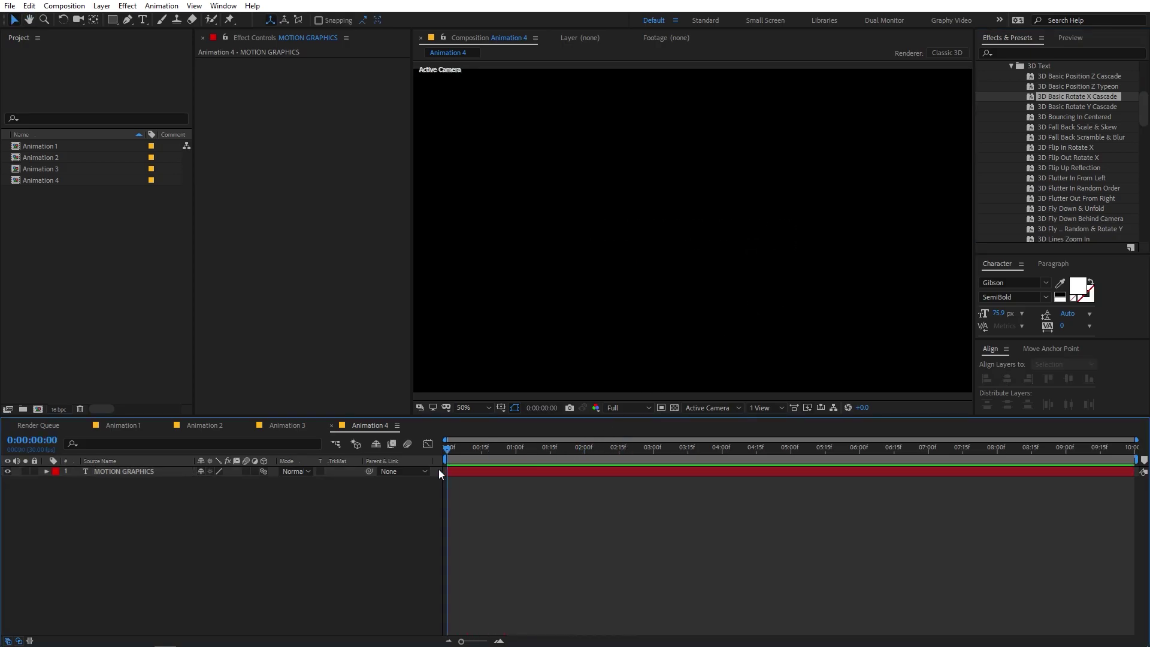
Reveal the cascade's Offset keyframes, shift the end keyframe earlier to just before 1:15, and Easy Ease both
click(541, 473)
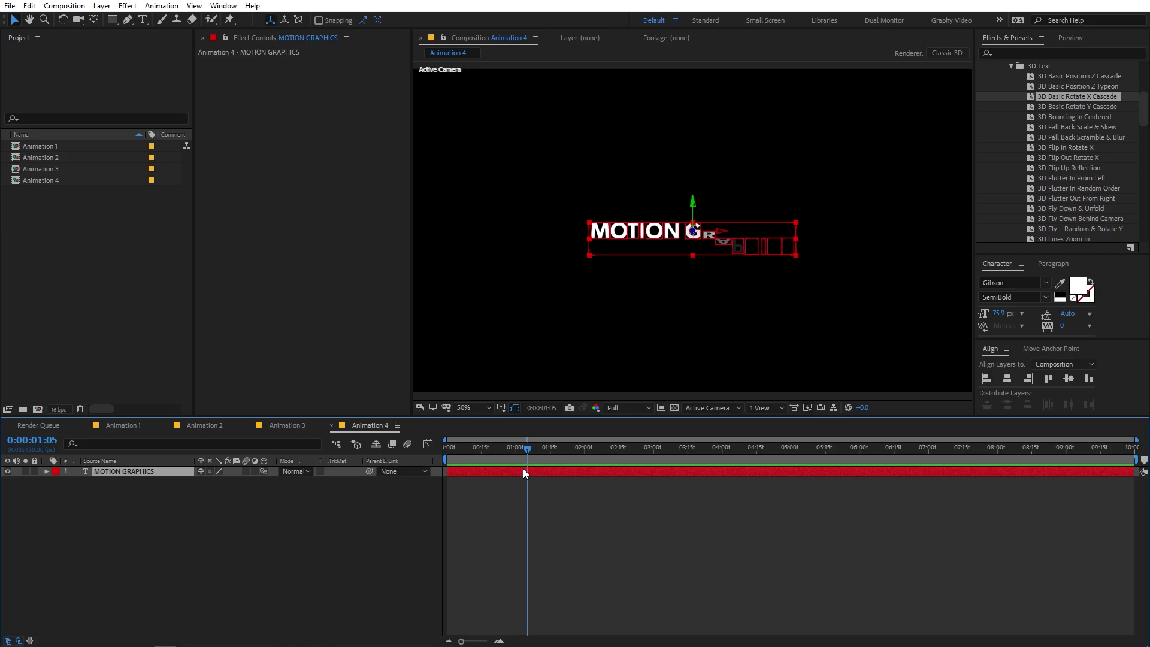
key(u)
drag(516, 459, 485, 459)
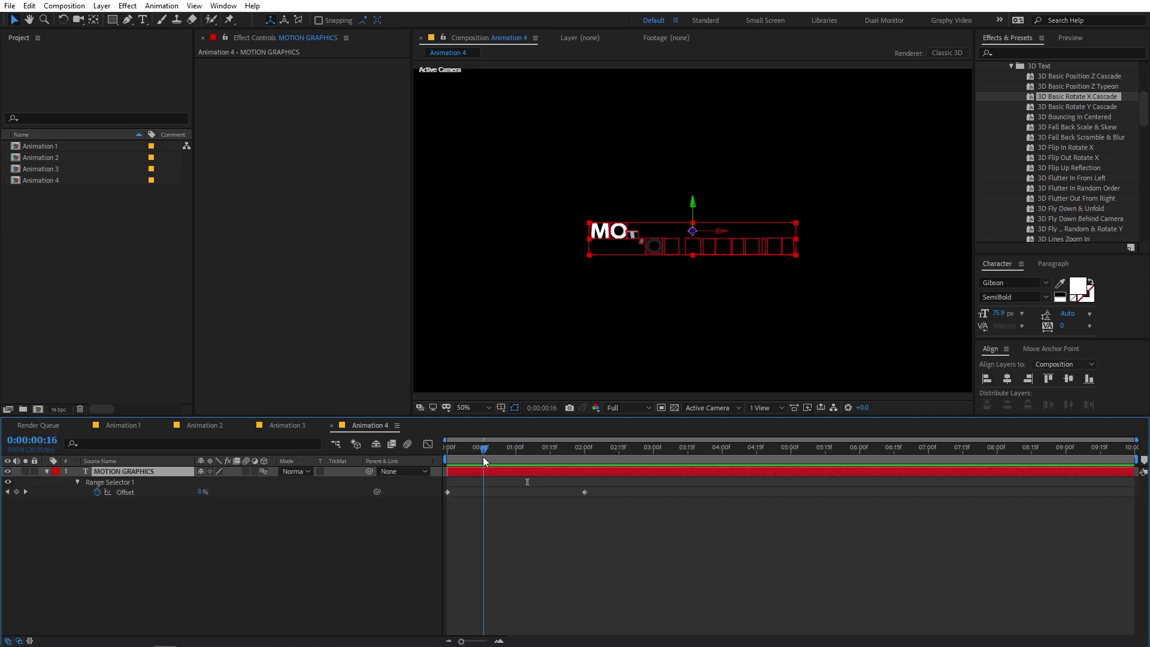
click(581, 494)
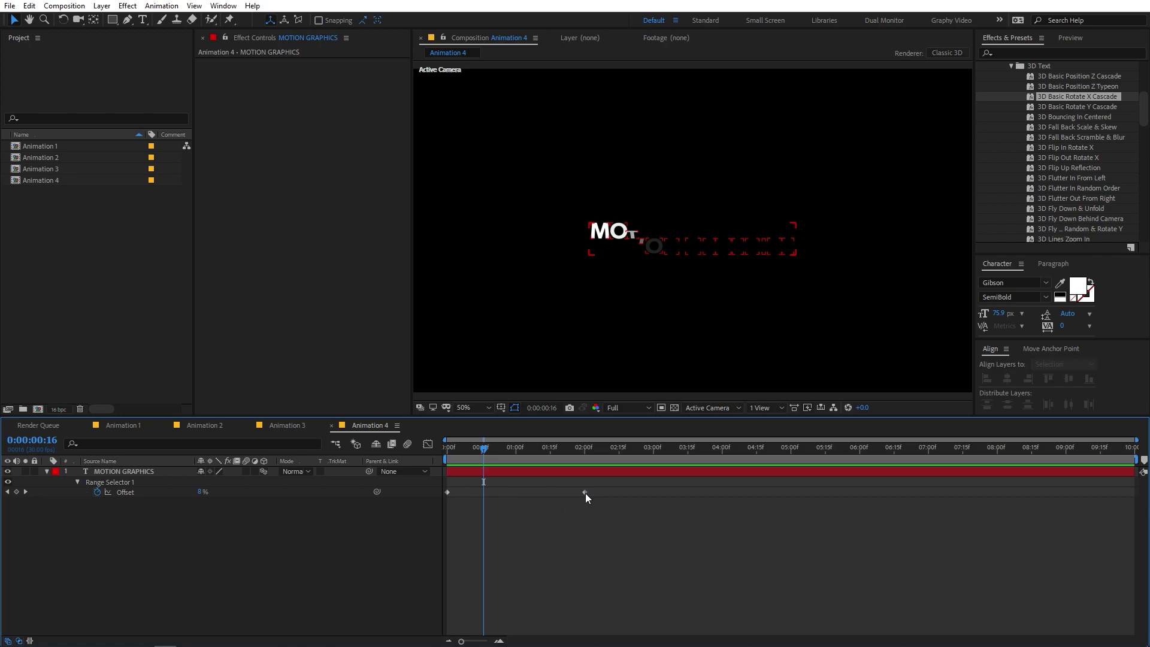
drag(585, 494, 547, 495)
drag(600, 515, 404, 490)
key(F9)
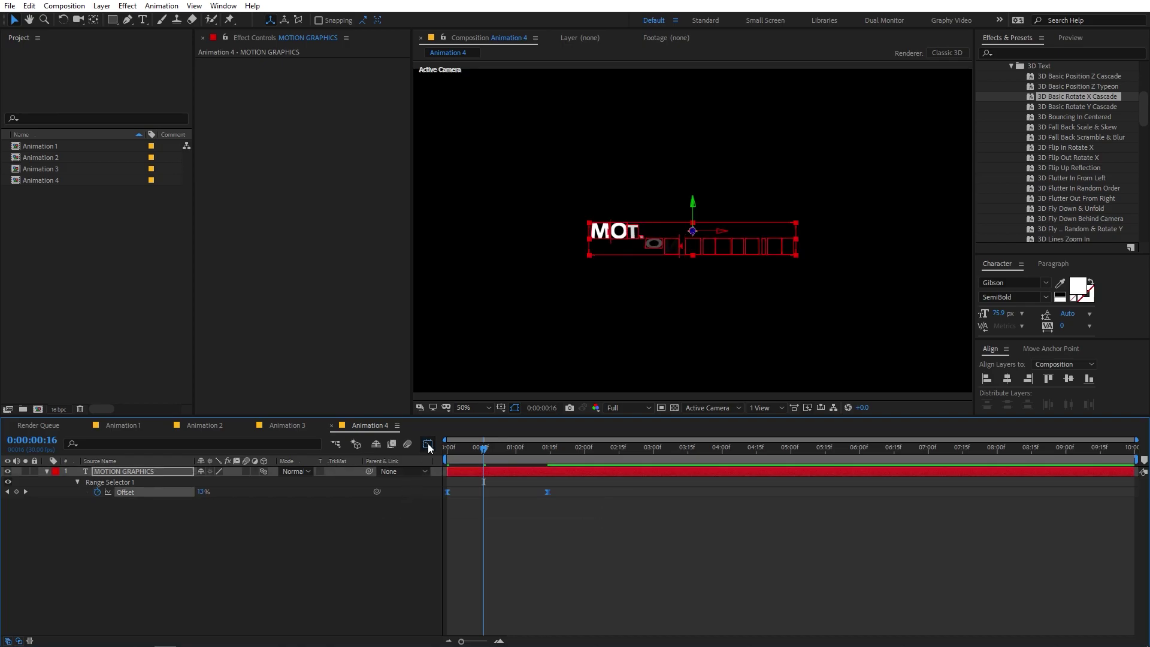
Shape the Offset speed graph with an early peak and a long ease-out, and preview from the start
click(427, 445)
drag(516, 602, 468, 603)
click(428, 445)
key(Home)
key(space)
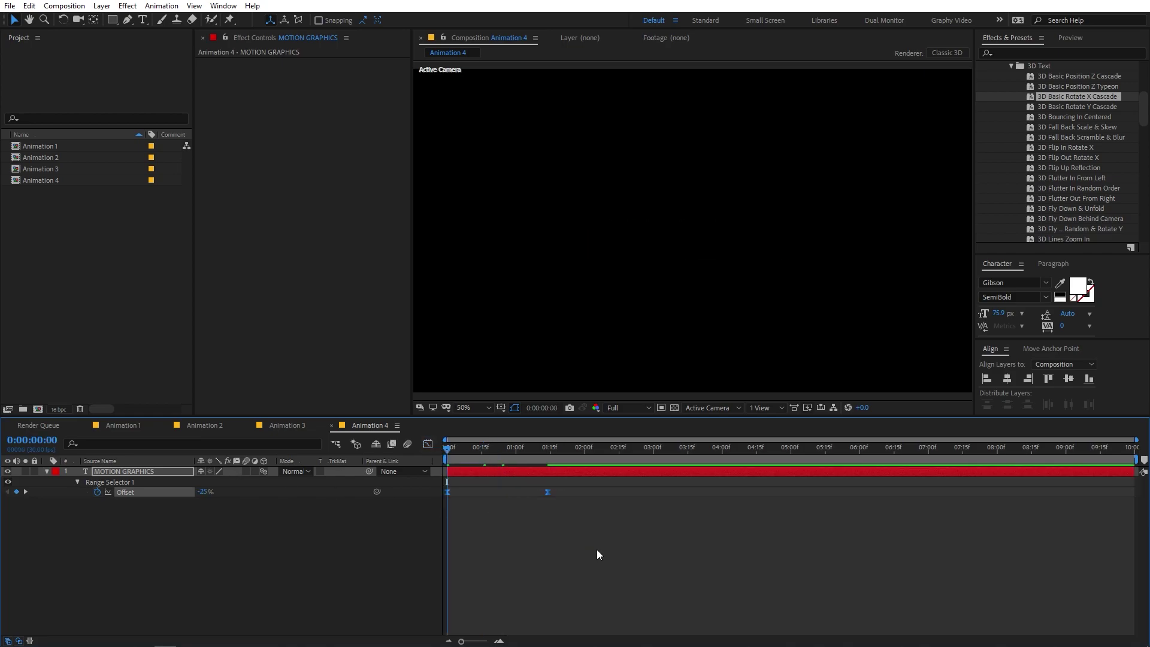
Scrub past the end of the cascade and undo the 3D Basic Rotate X Cascade preset with its keyframe edits
click(574, 471)
mouse_move(592, 491)
mouse_down()
mouse_move(472, 489)
mouse_move(582, 492)
mouse_up()
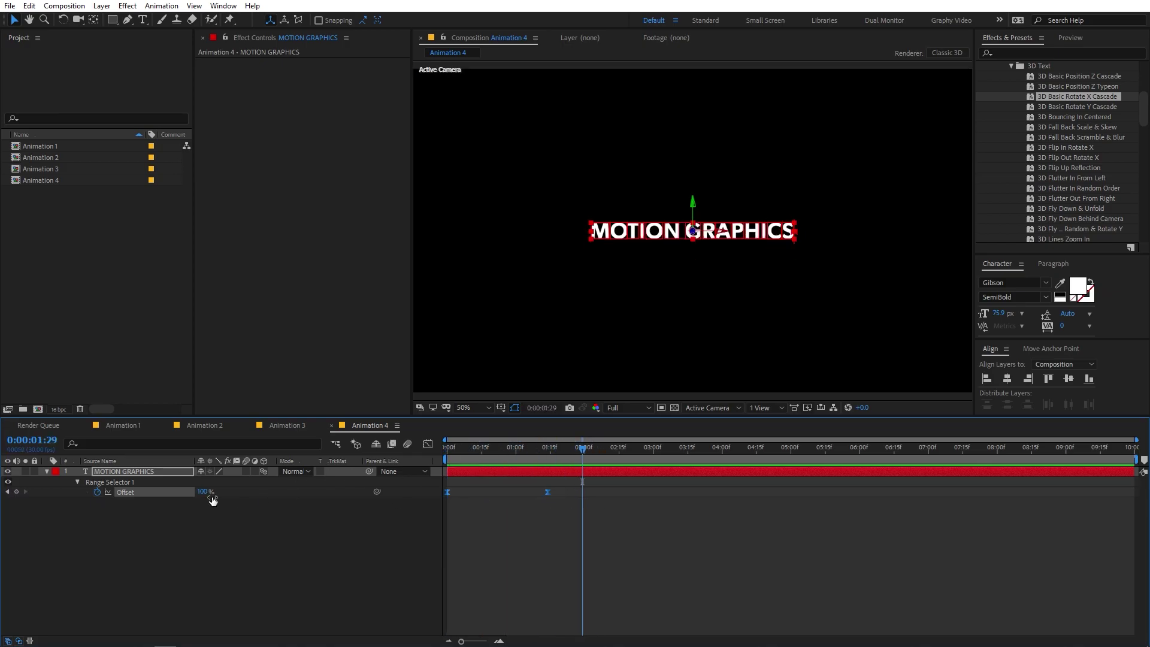
key(ctrl+z)
key(ctrl+z)
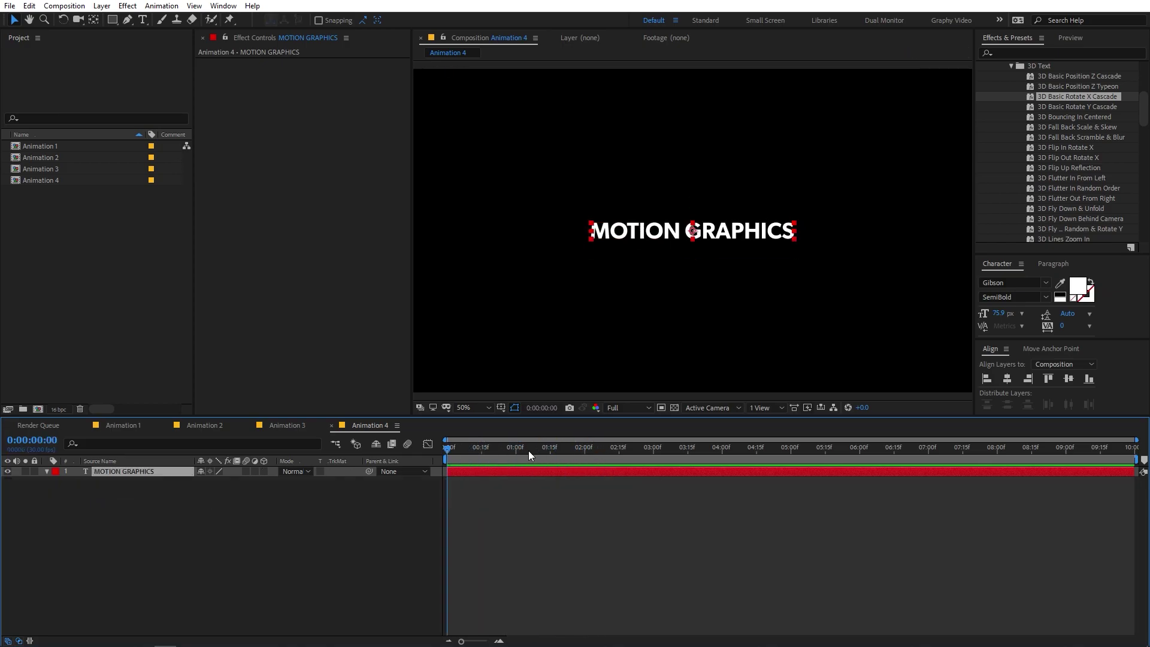
Apply the Blur By Word preset from the Blurs text presets to the MOTION GRAPHICS text and preview it
scroll(1043, 142, down, 10)
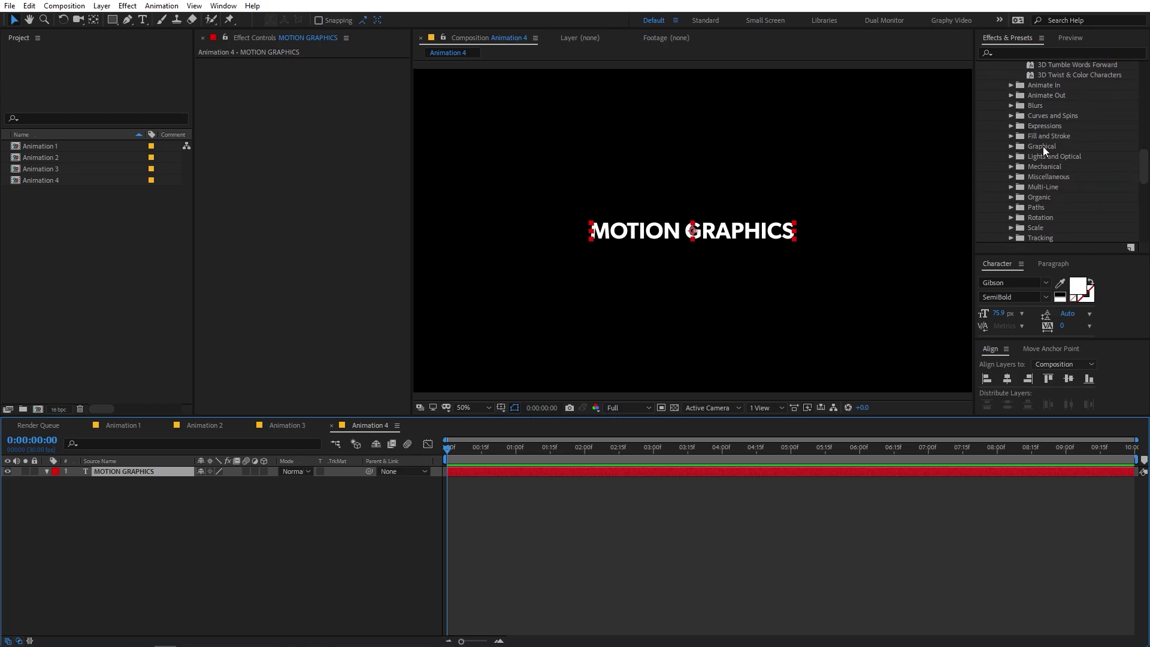
click(1012, 106)
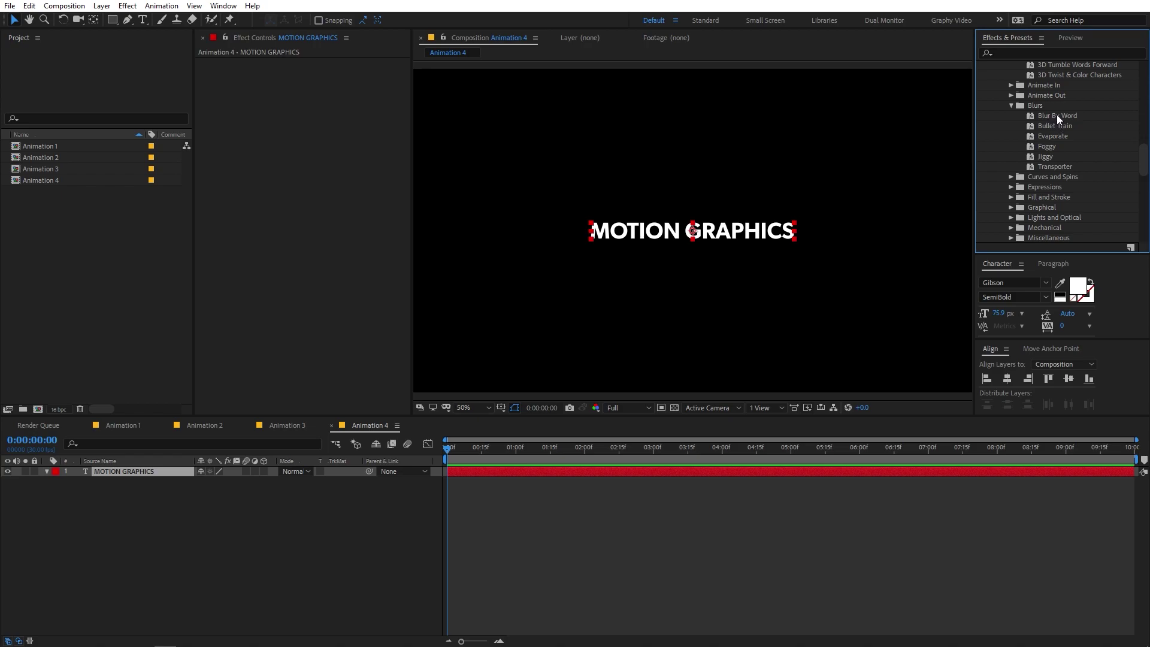
drag(1057, 115, 497, 476)
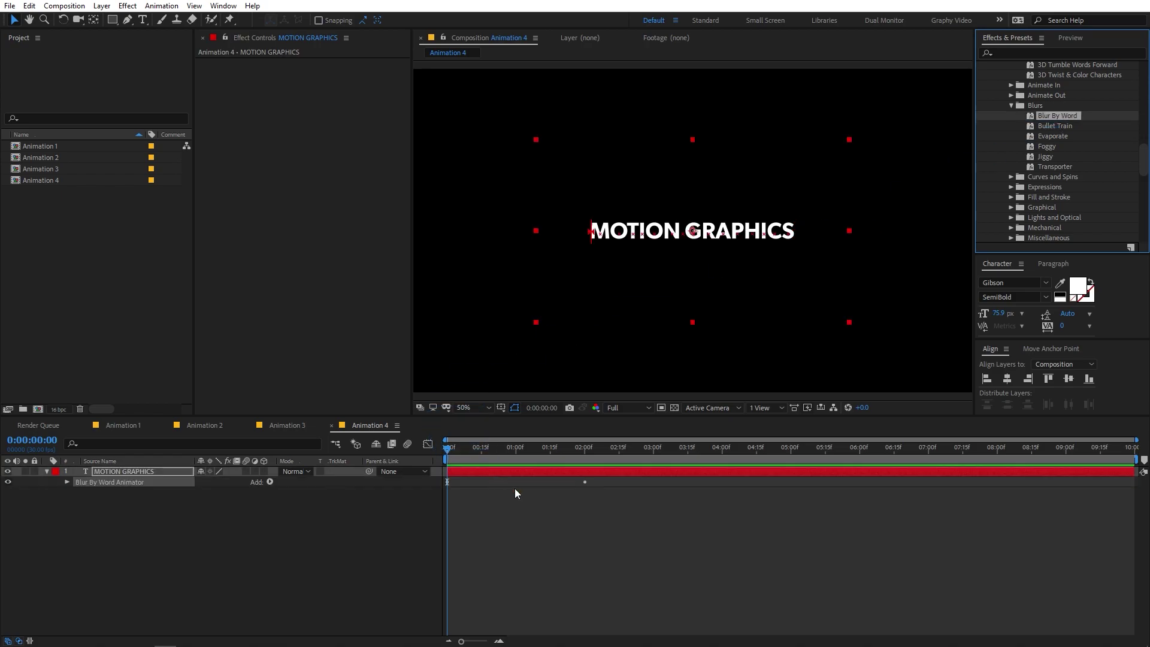
click(661, 534)
key(space)
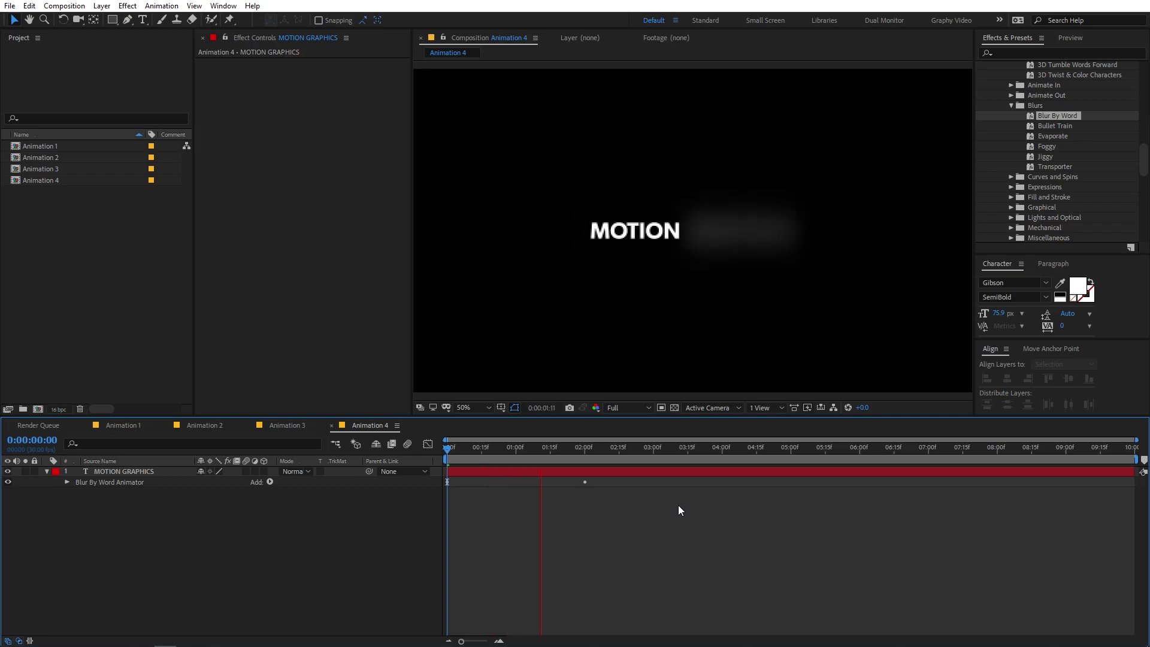
Scrub back to 0:00 and undo the Blur By Word preset on the text
key(space)
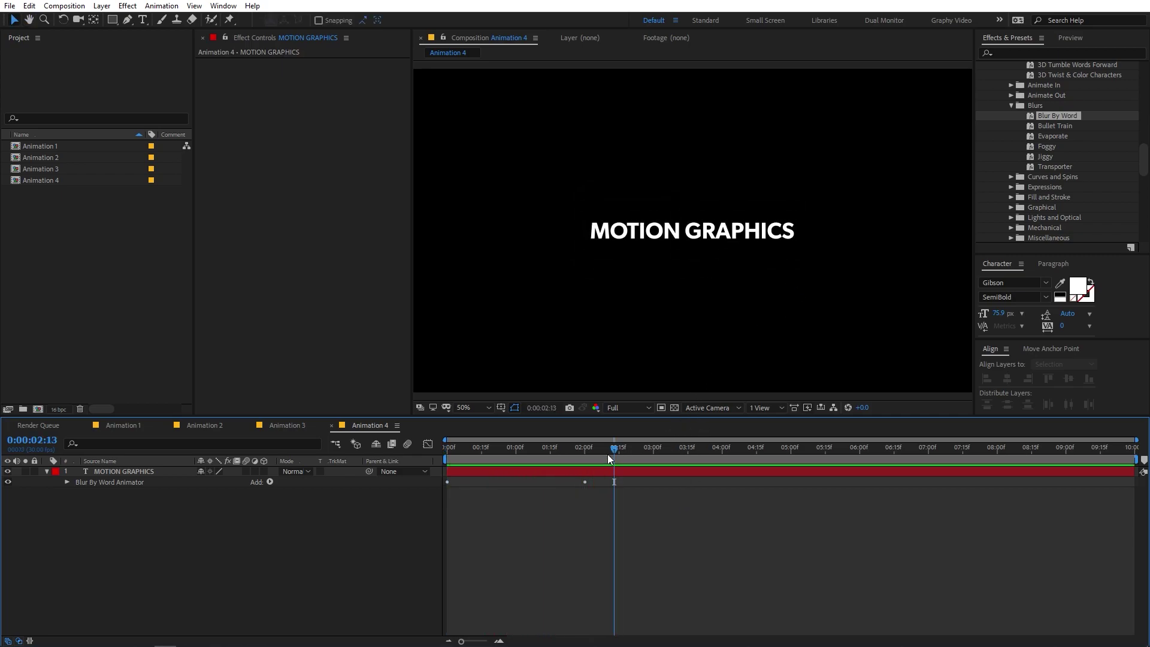
drag(609, 453, 362, 465)
key(ctrl+z)
Apply the Scale Up preset from the Scale text presets to the MOTION GRAPHICS text and preview it from 0:00
scroll(1041, 117, down, 3)
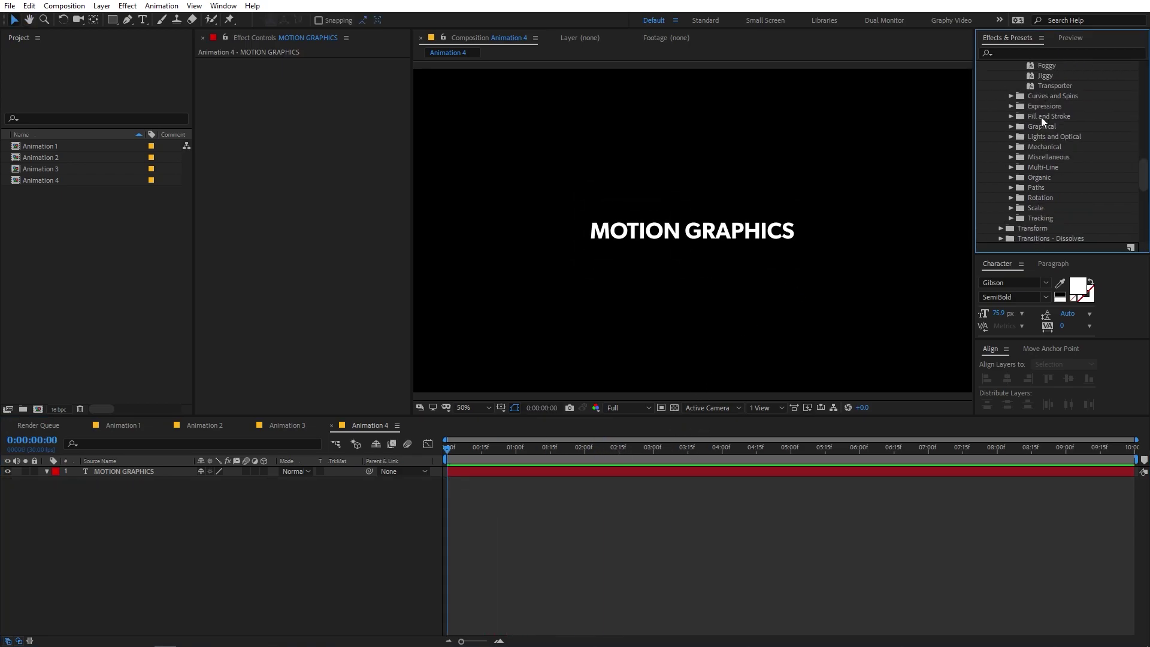
click(1012, 208)
scroll(1030, 193, down, 3)
drag(1054, 169, 529, 472)
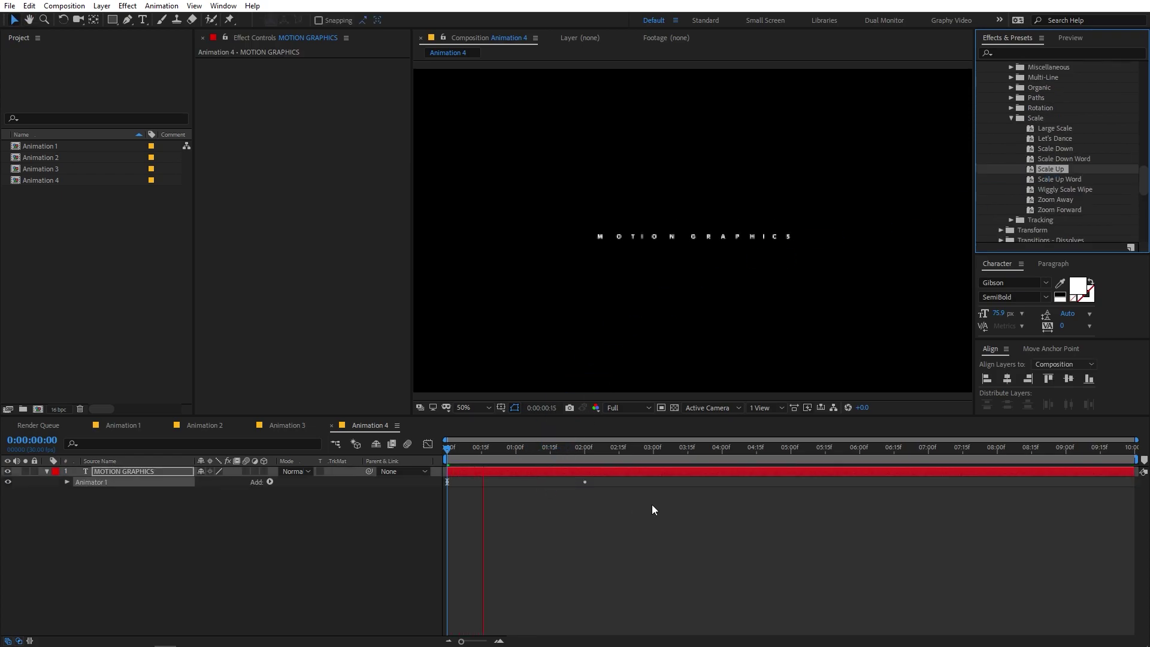
click(602, 456)
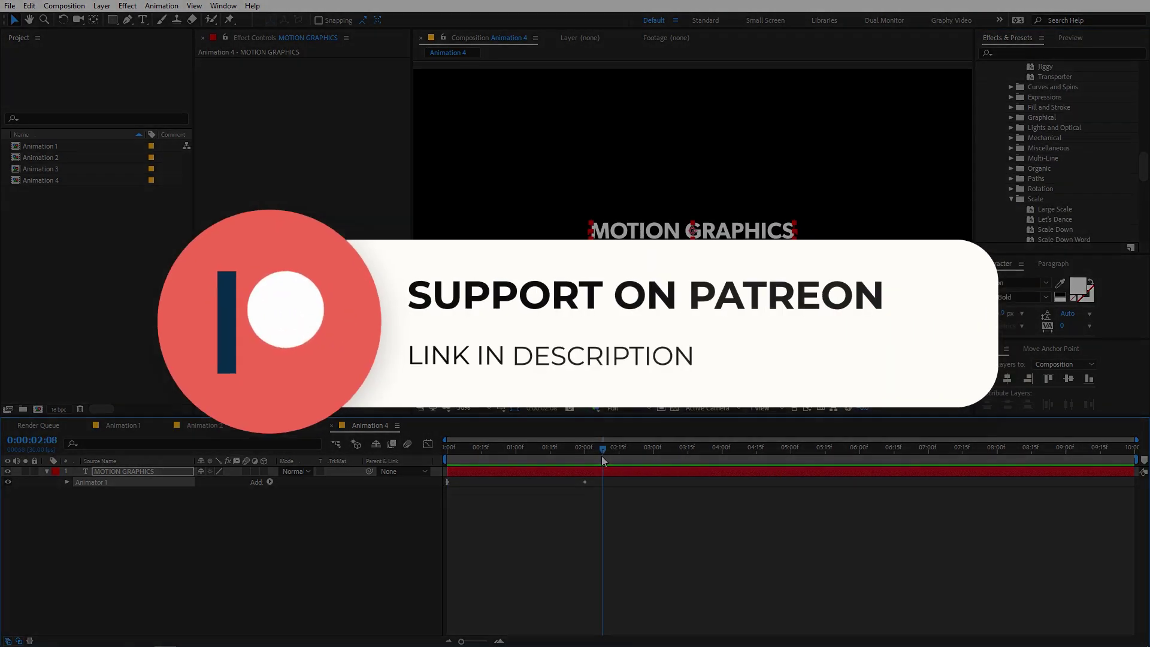
drag(601, 455, 434, 459)
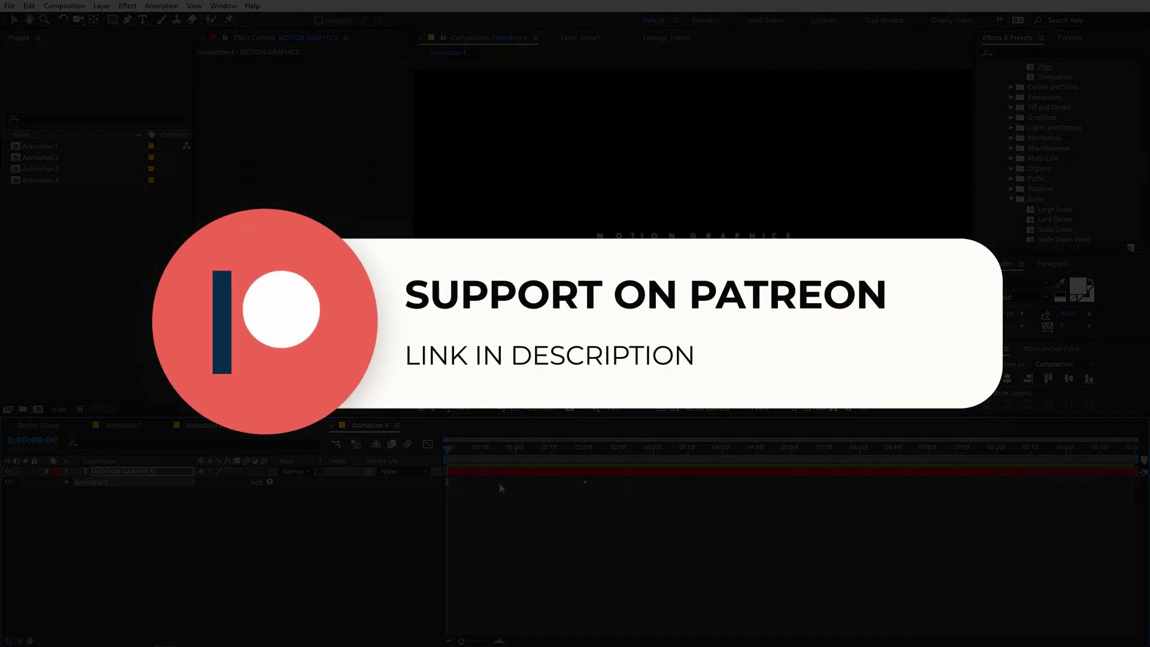